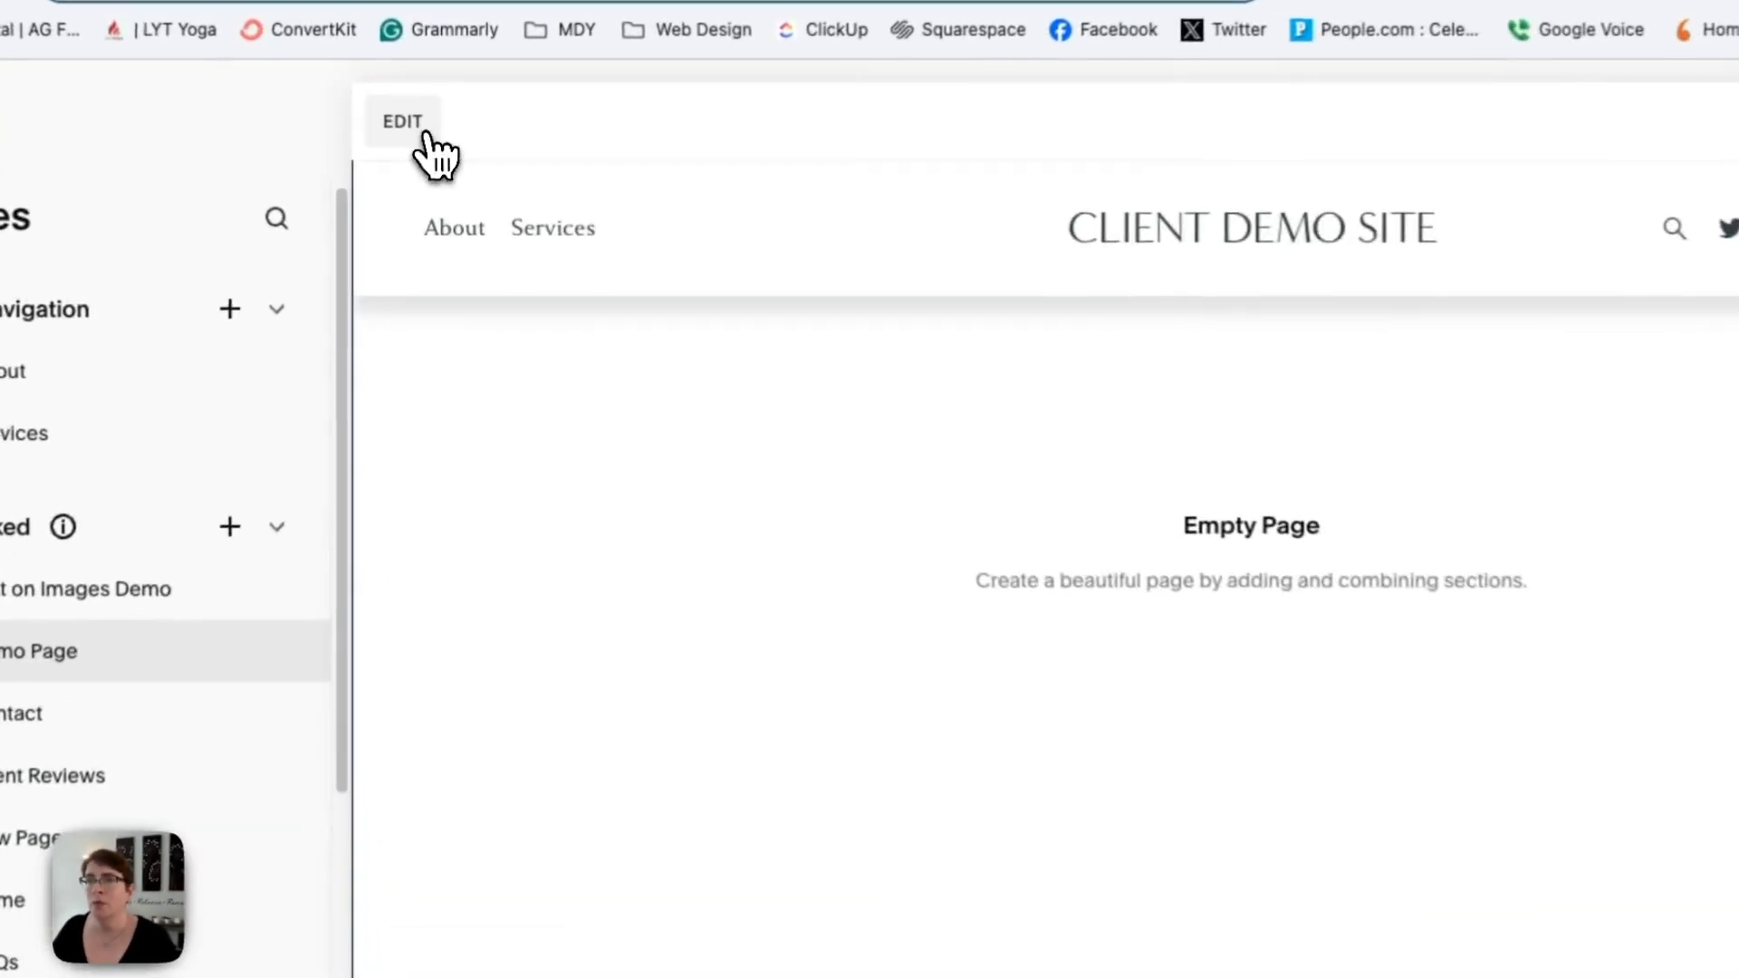
Add the detailed 'Let's Work Together' contact form template from the Forms section list to the Demo Page
{"action": "left_click", "coordinate": [422, 163]}
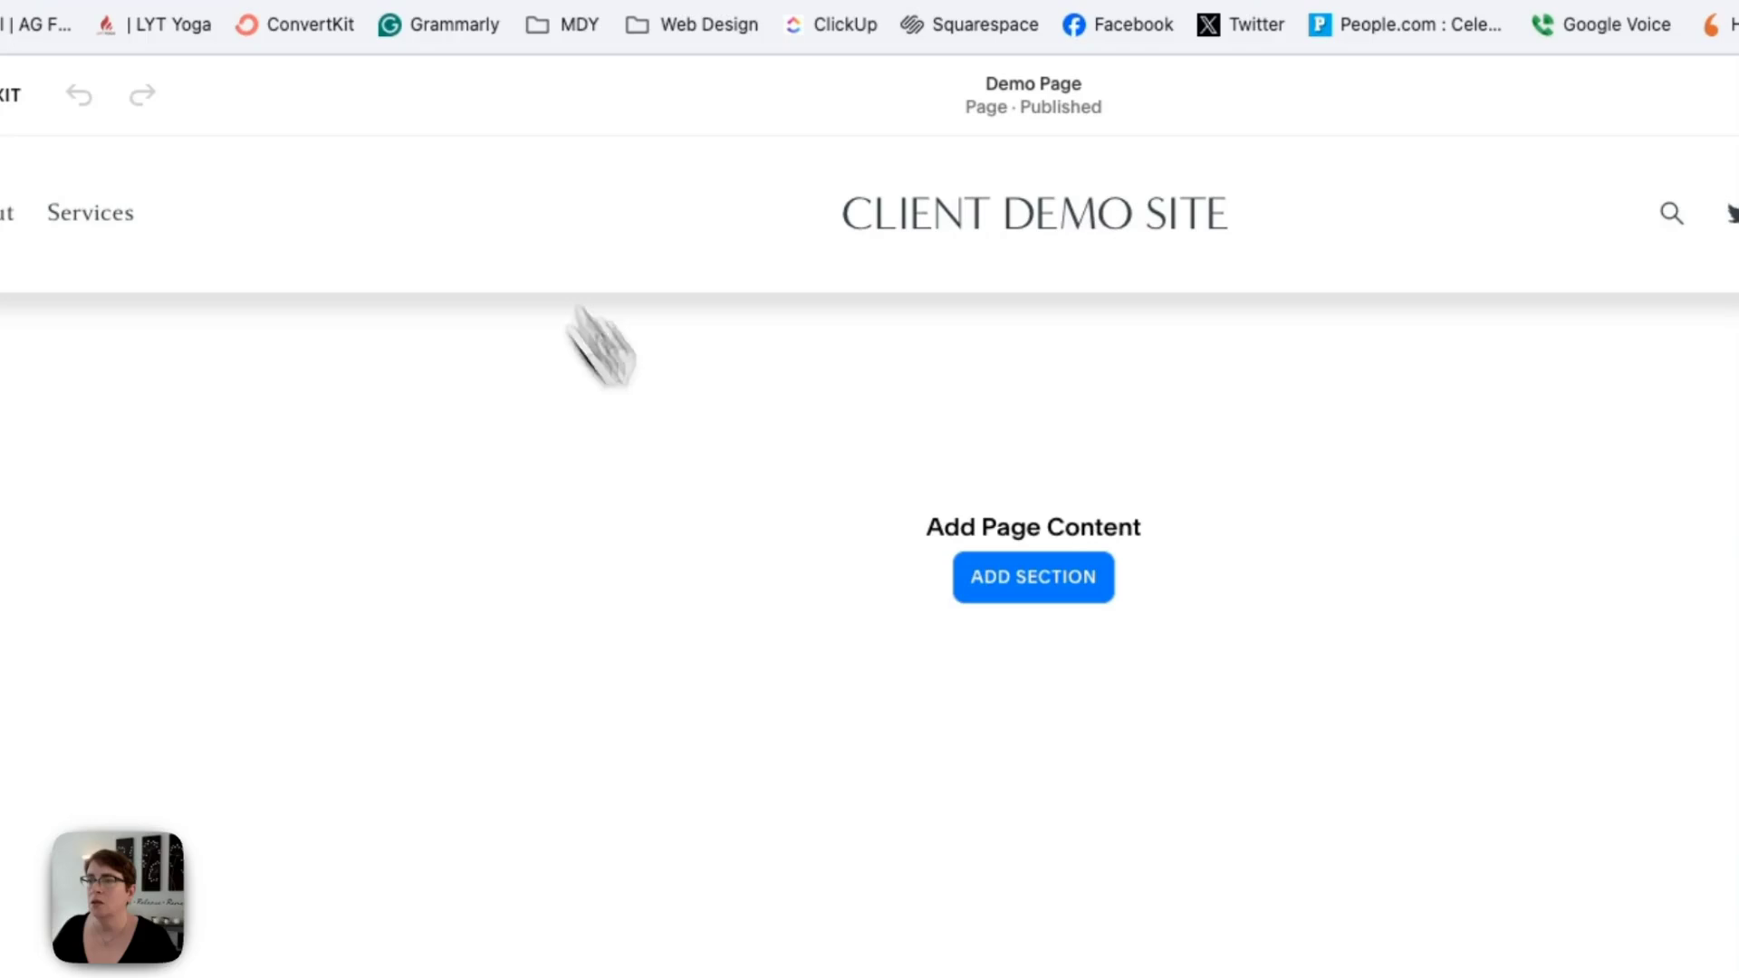
{"action": "left_click", "coordinate": [1064, 587]}
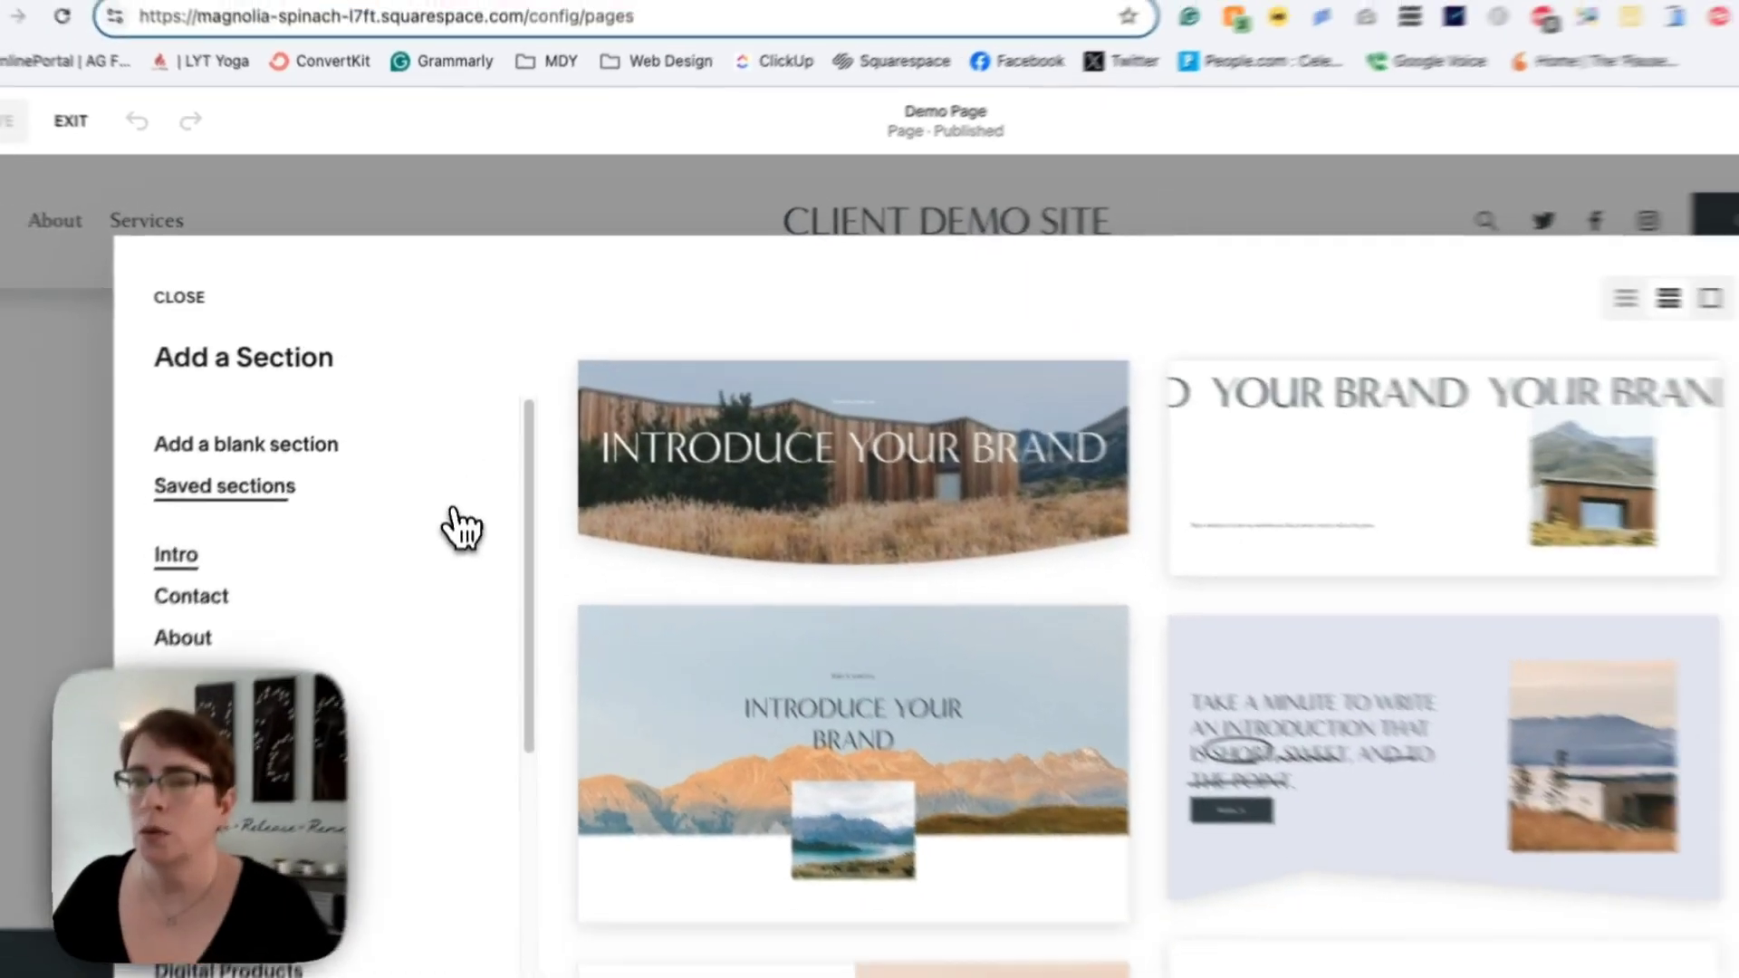
{"action": "scroll", "coordinate": [466, 544], "scroll_direction": "down", "scroll_amount": 5}
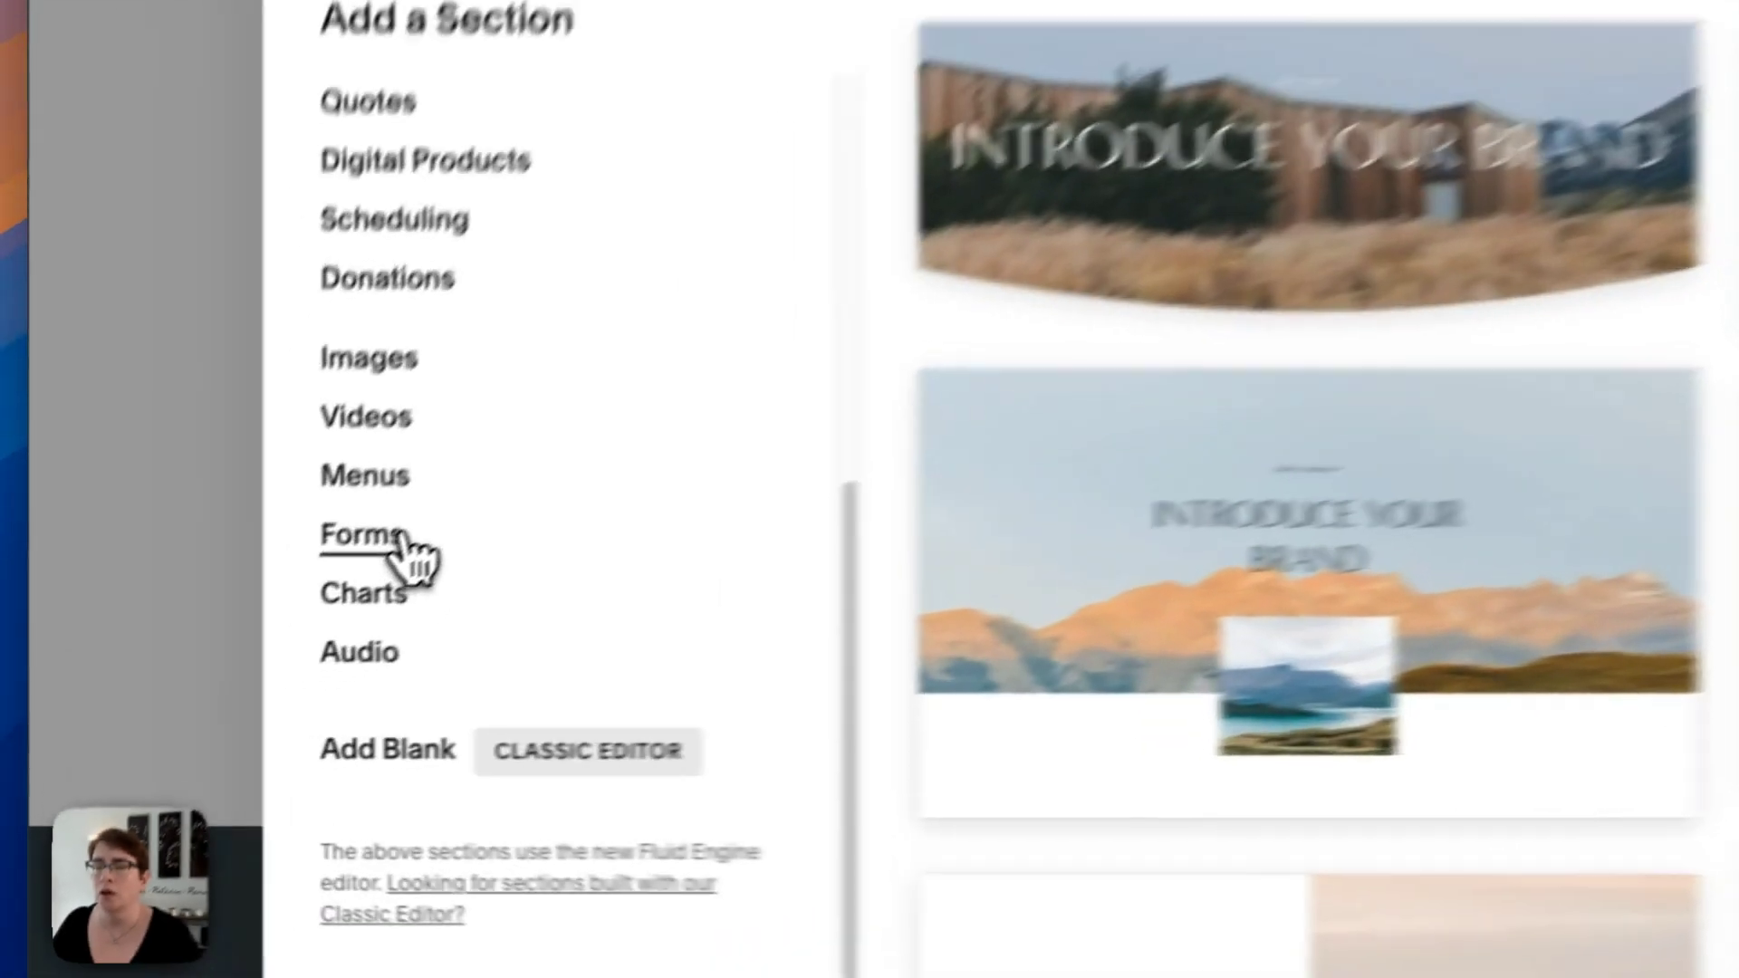
{"action": "left_click", "coordinate": [249, 650]}
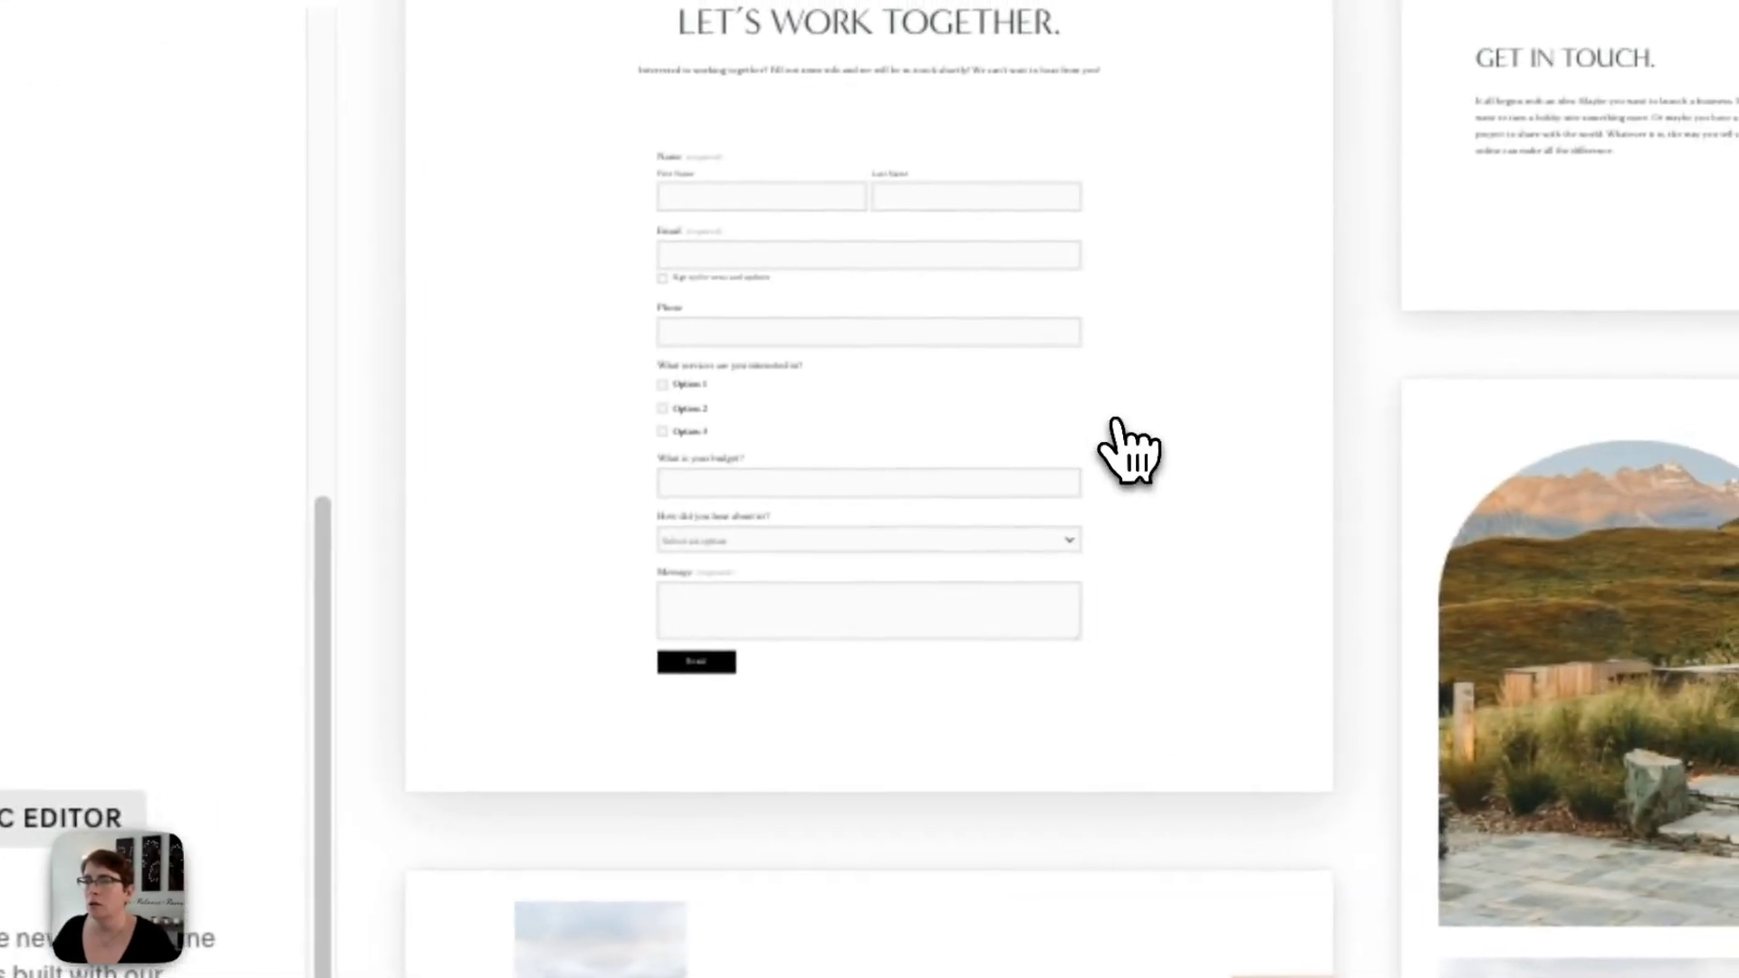
{"action": "left_click", "coordinate": [1125, 450]}
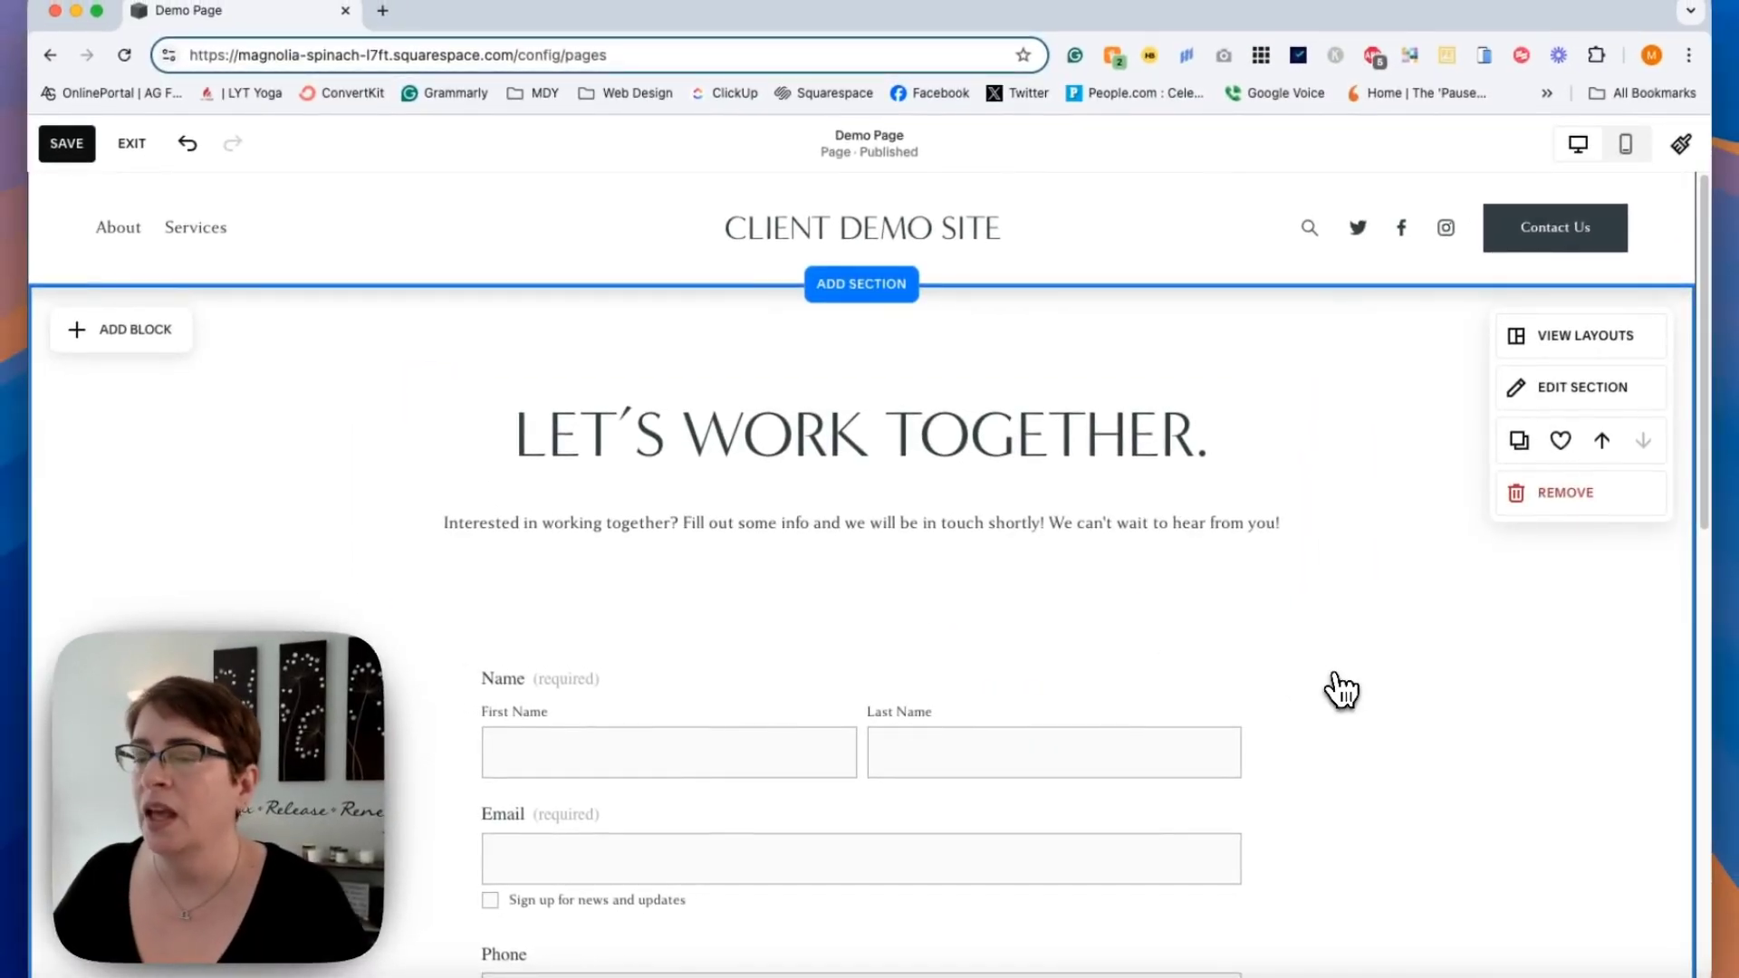
{"action": "scroll", "coordinate": [1341, 690], "scroll_direction": "down", "scroll_amount": 5}
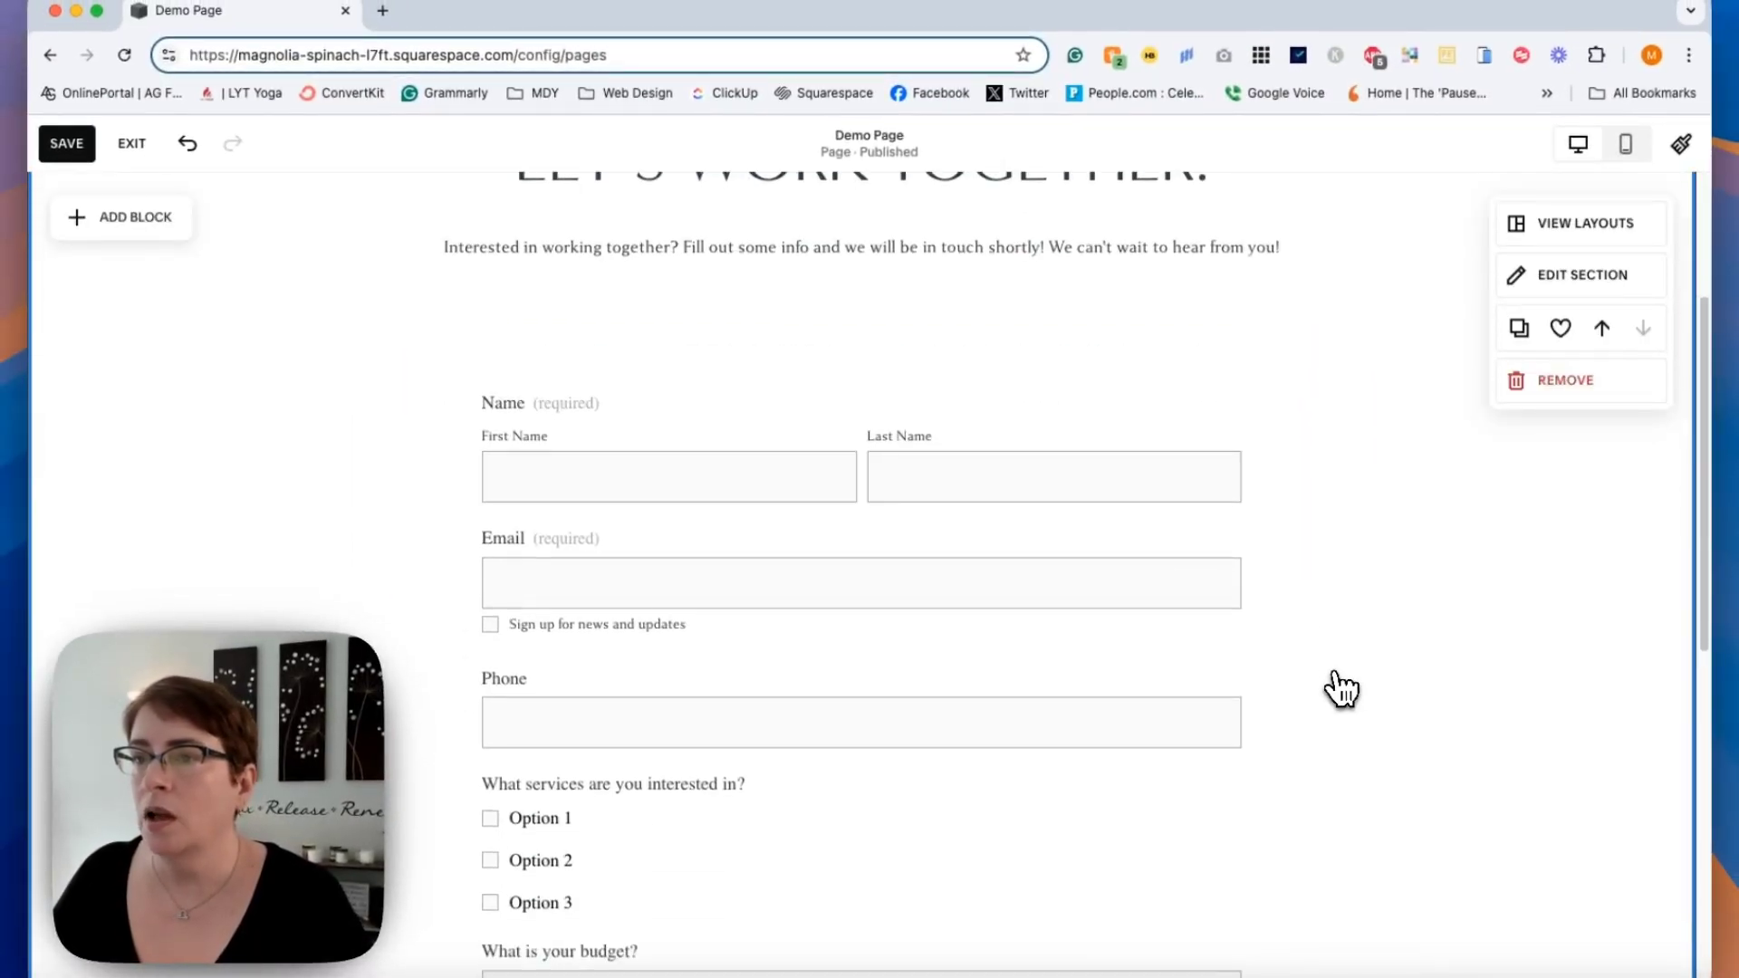
{"action": "scroll", "coordinate": [1341, 690], "scroll_direction": "down", "scroll_amount": 6}
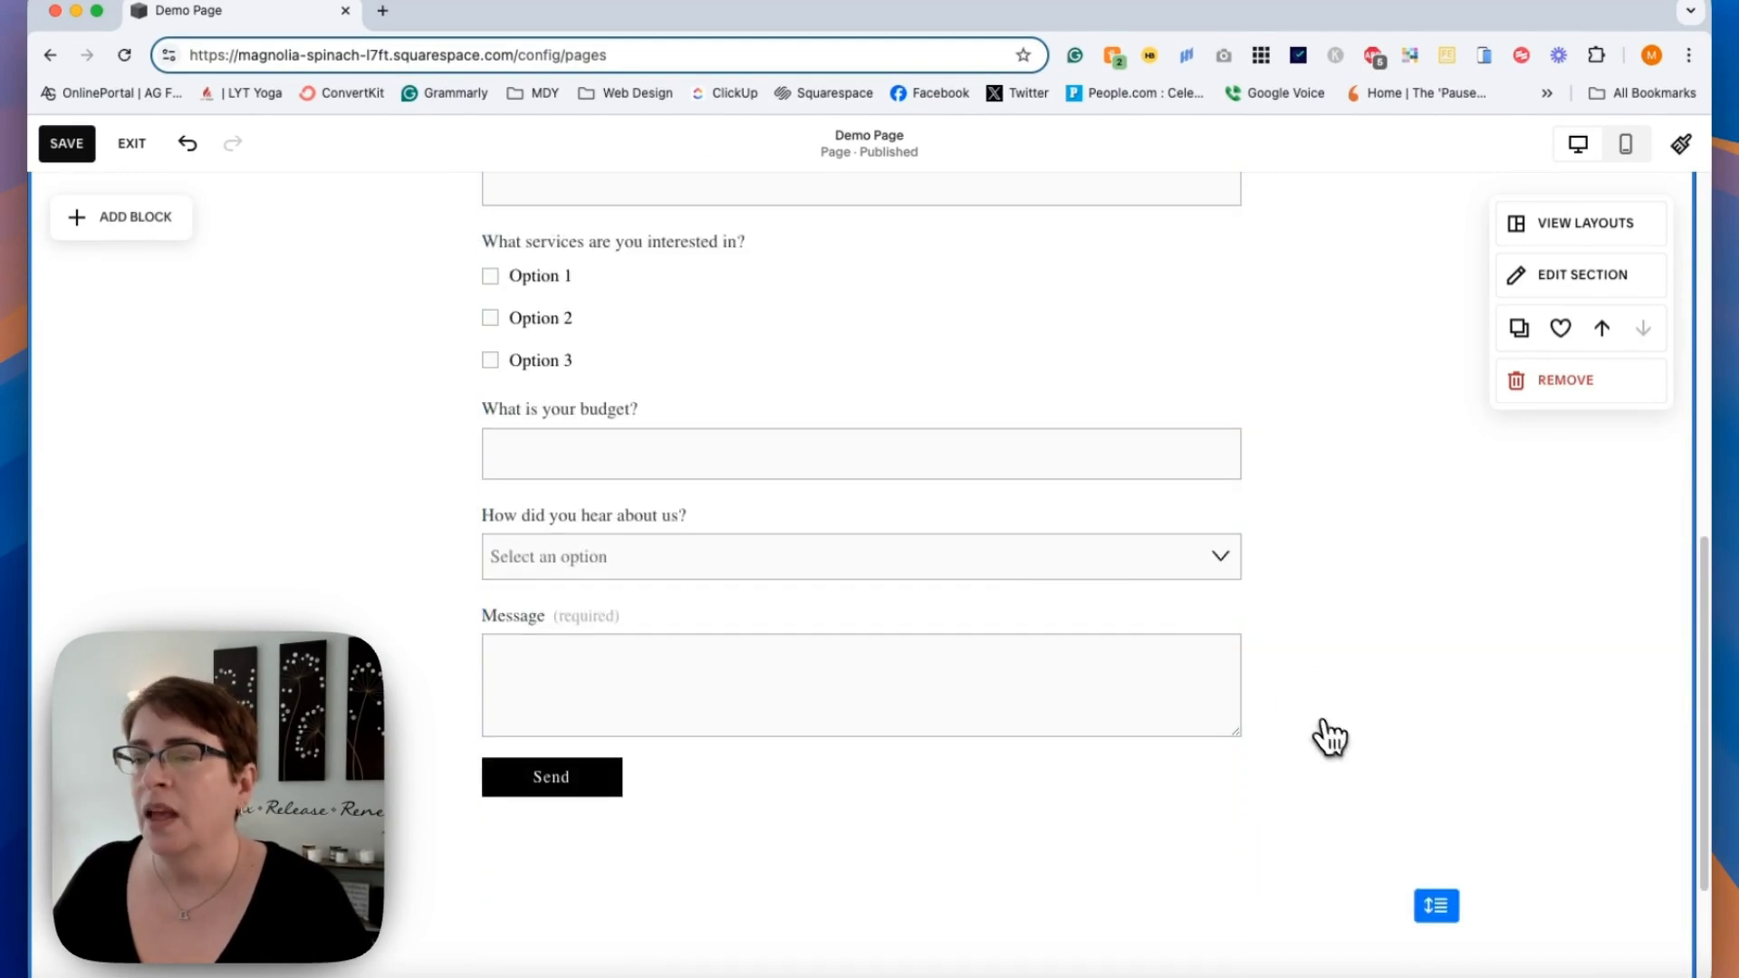
{"action": "scroll", "coordinate": [1333, 741], "scroll_direction": "up", "scroll_amount": 1}
{"action": "scroll", "coordinate": [1055, 772], "scroll_direction": "up", "scroll_amount": 7}
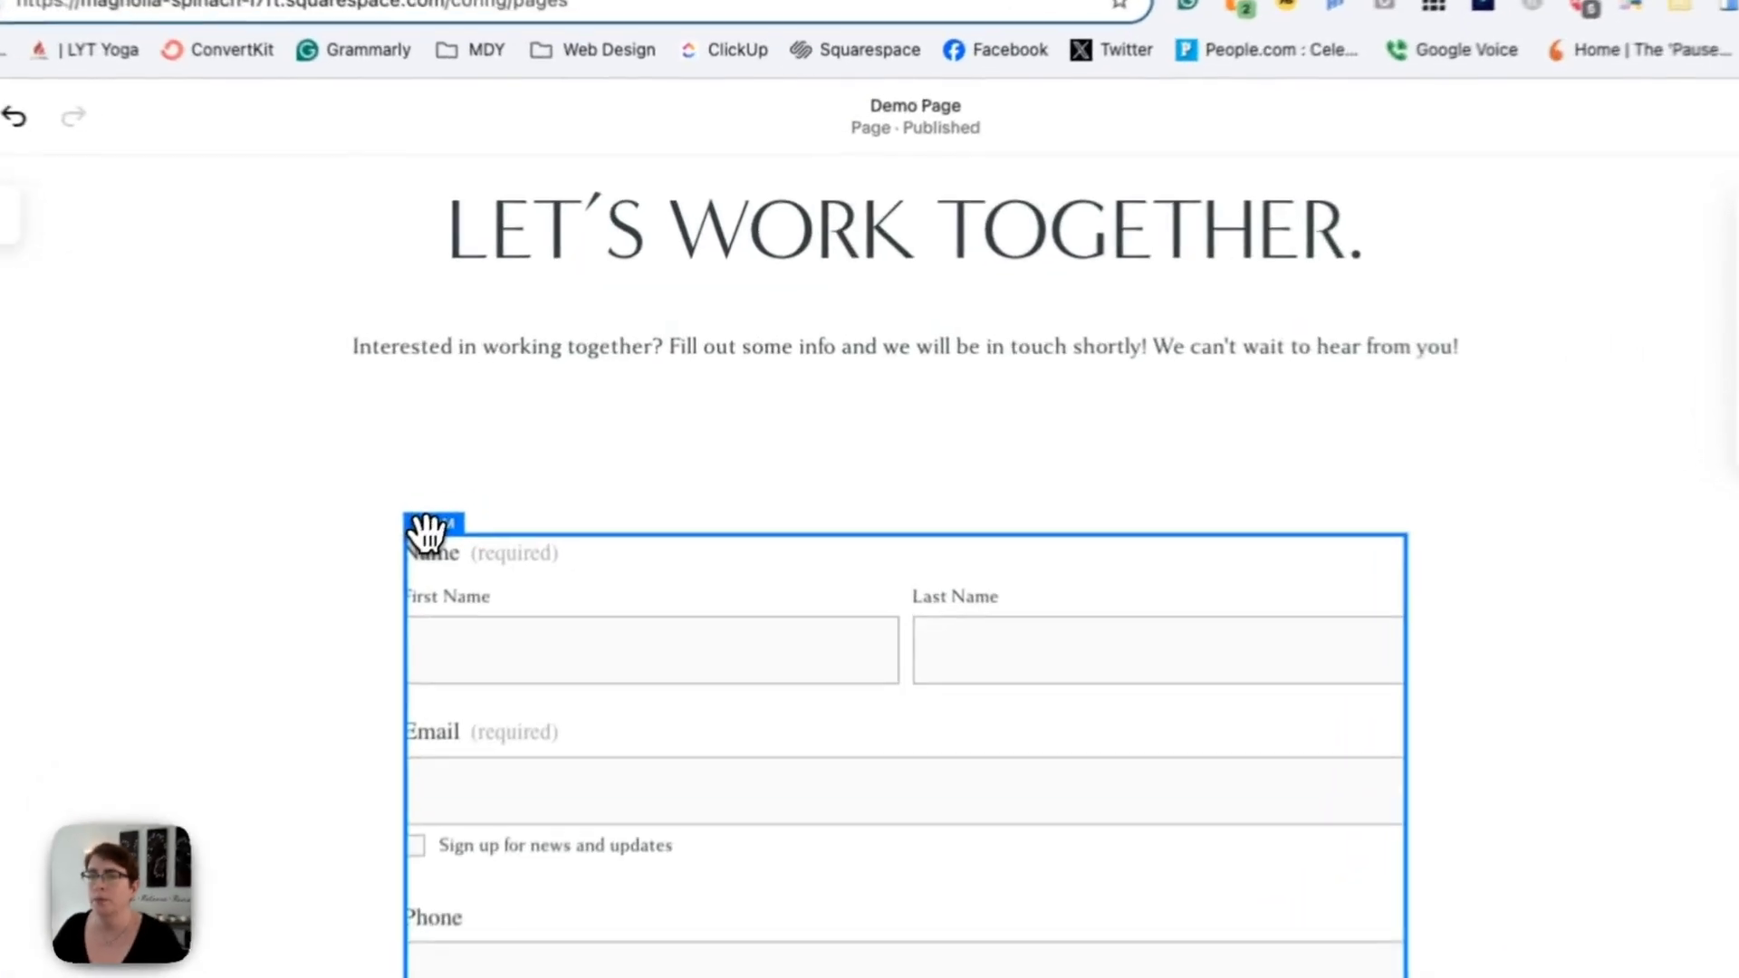
Add a File Upload field to the contact form below Message, then close the form settings
{"action": "left_click", "coordinate": [501, 463]}
{"action": "left_click", "coordinate": [417, 493]}
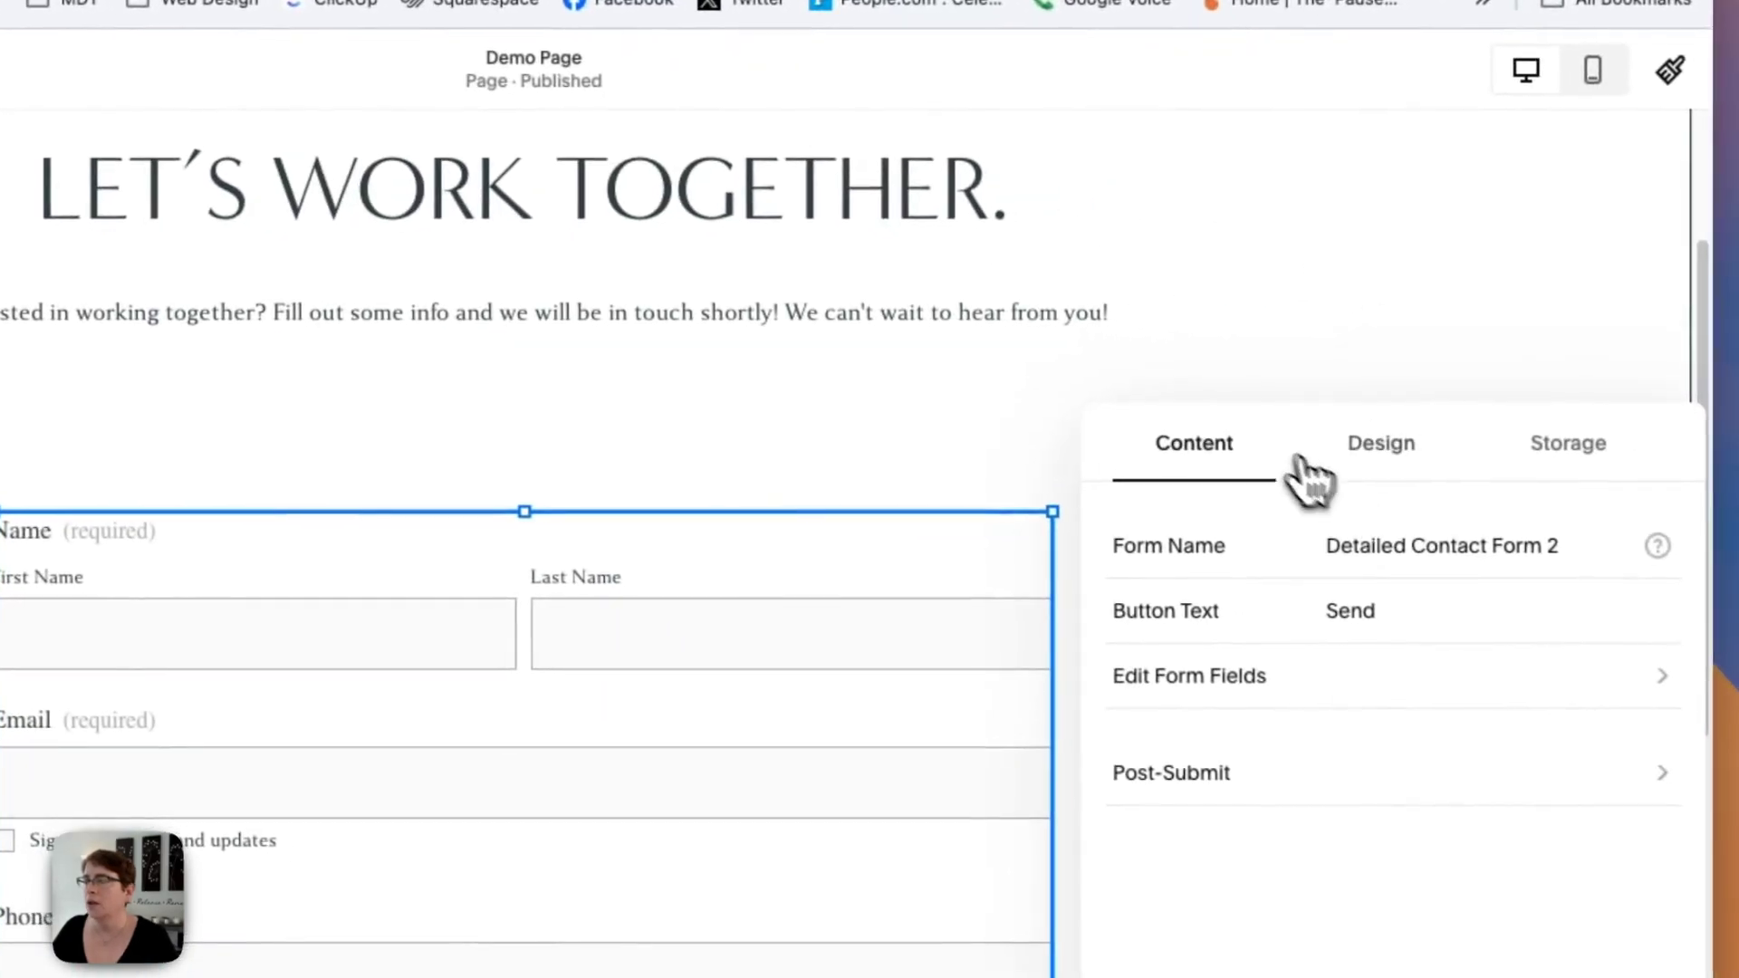
{"action": "left_click", "coordinate": [1242, 699]}
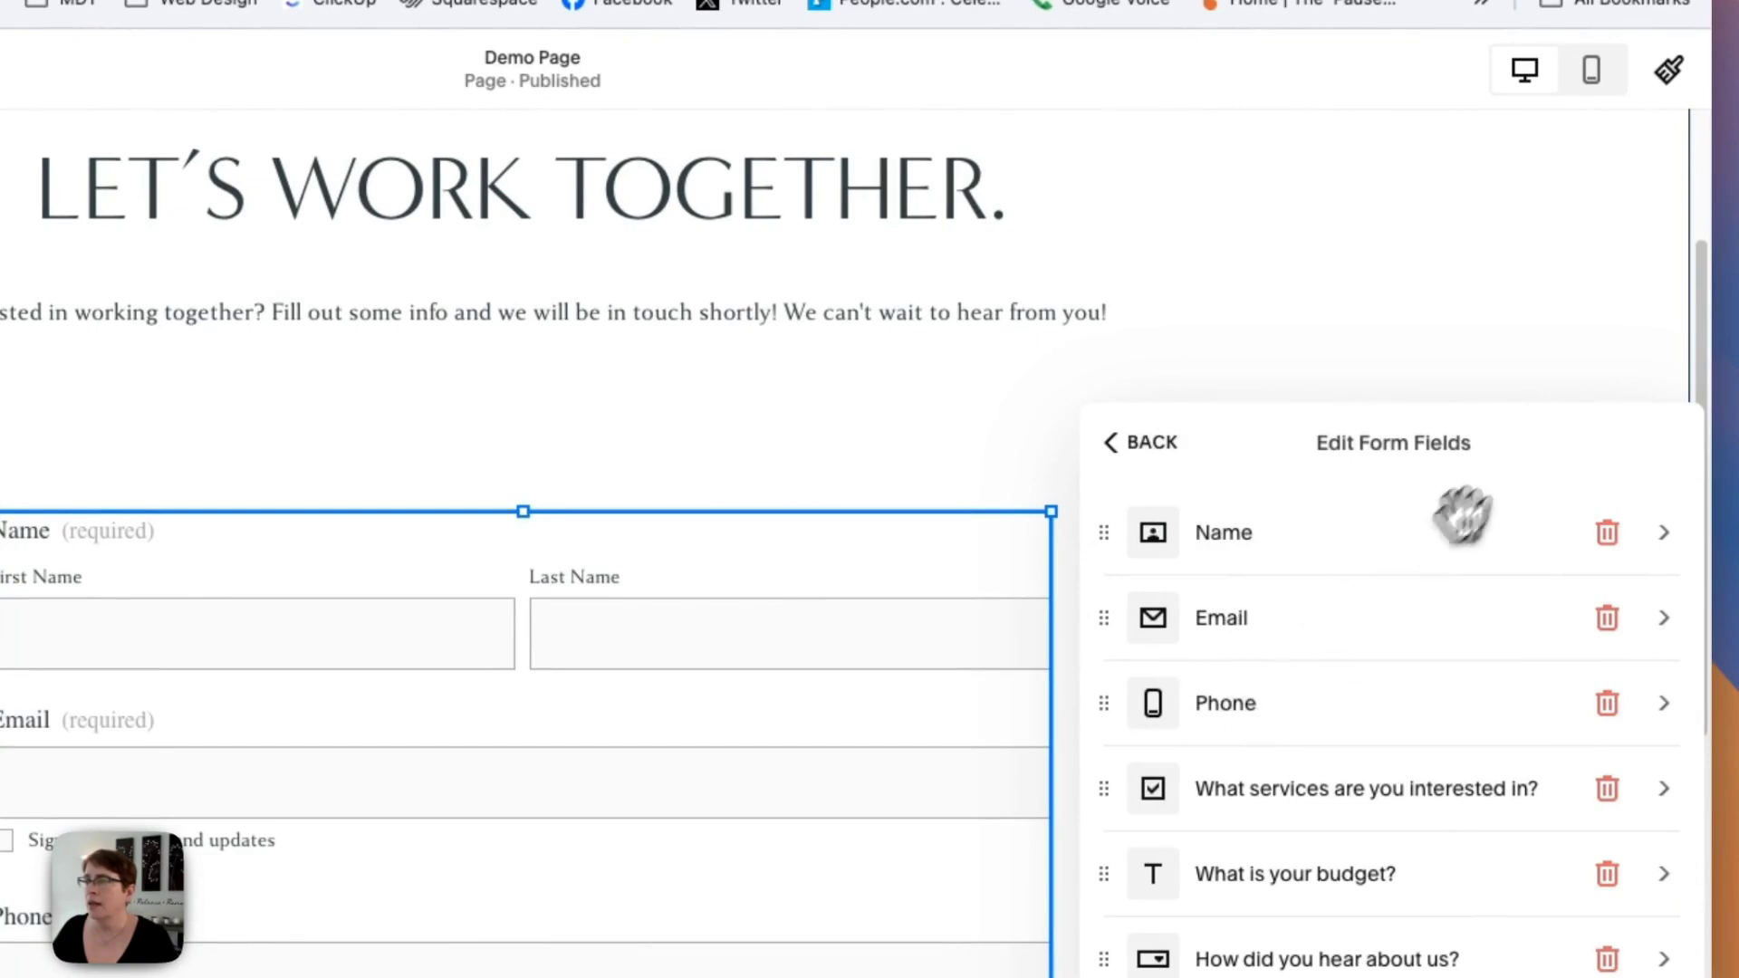
{"action": "left_click_drag", "start_coordinate": [1528, 441], "coordinate": [1110, 335]}
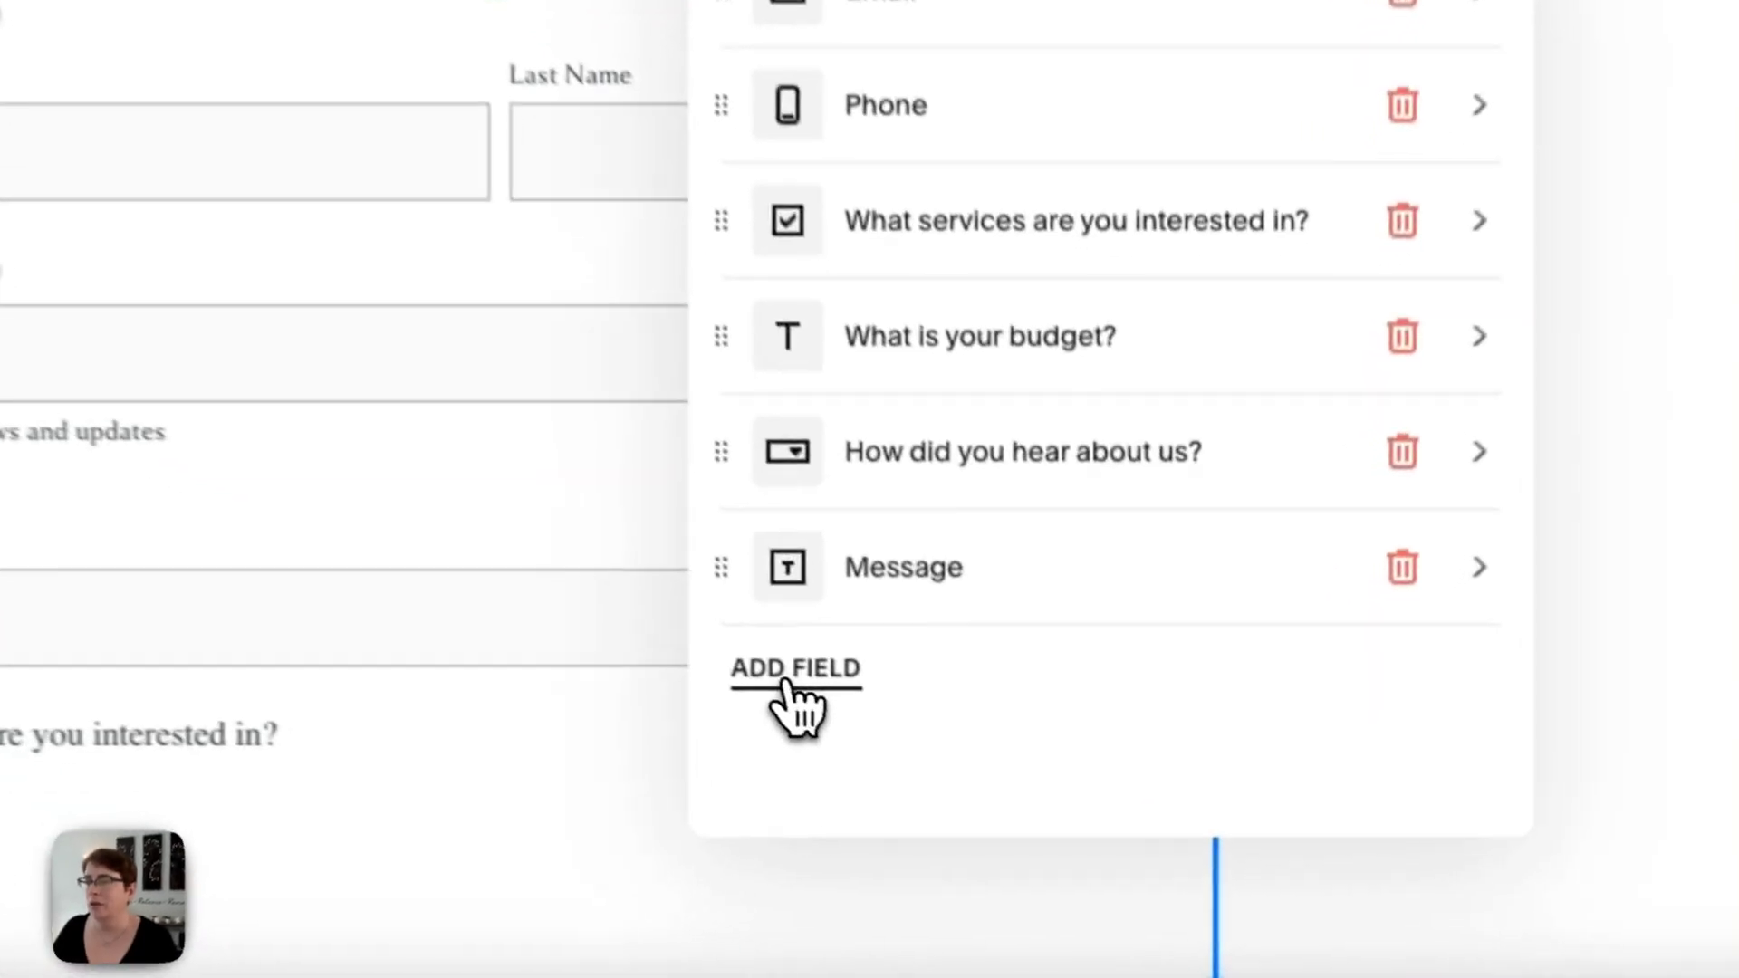
{"action": "left_click", "coordinate": [785, 687]}
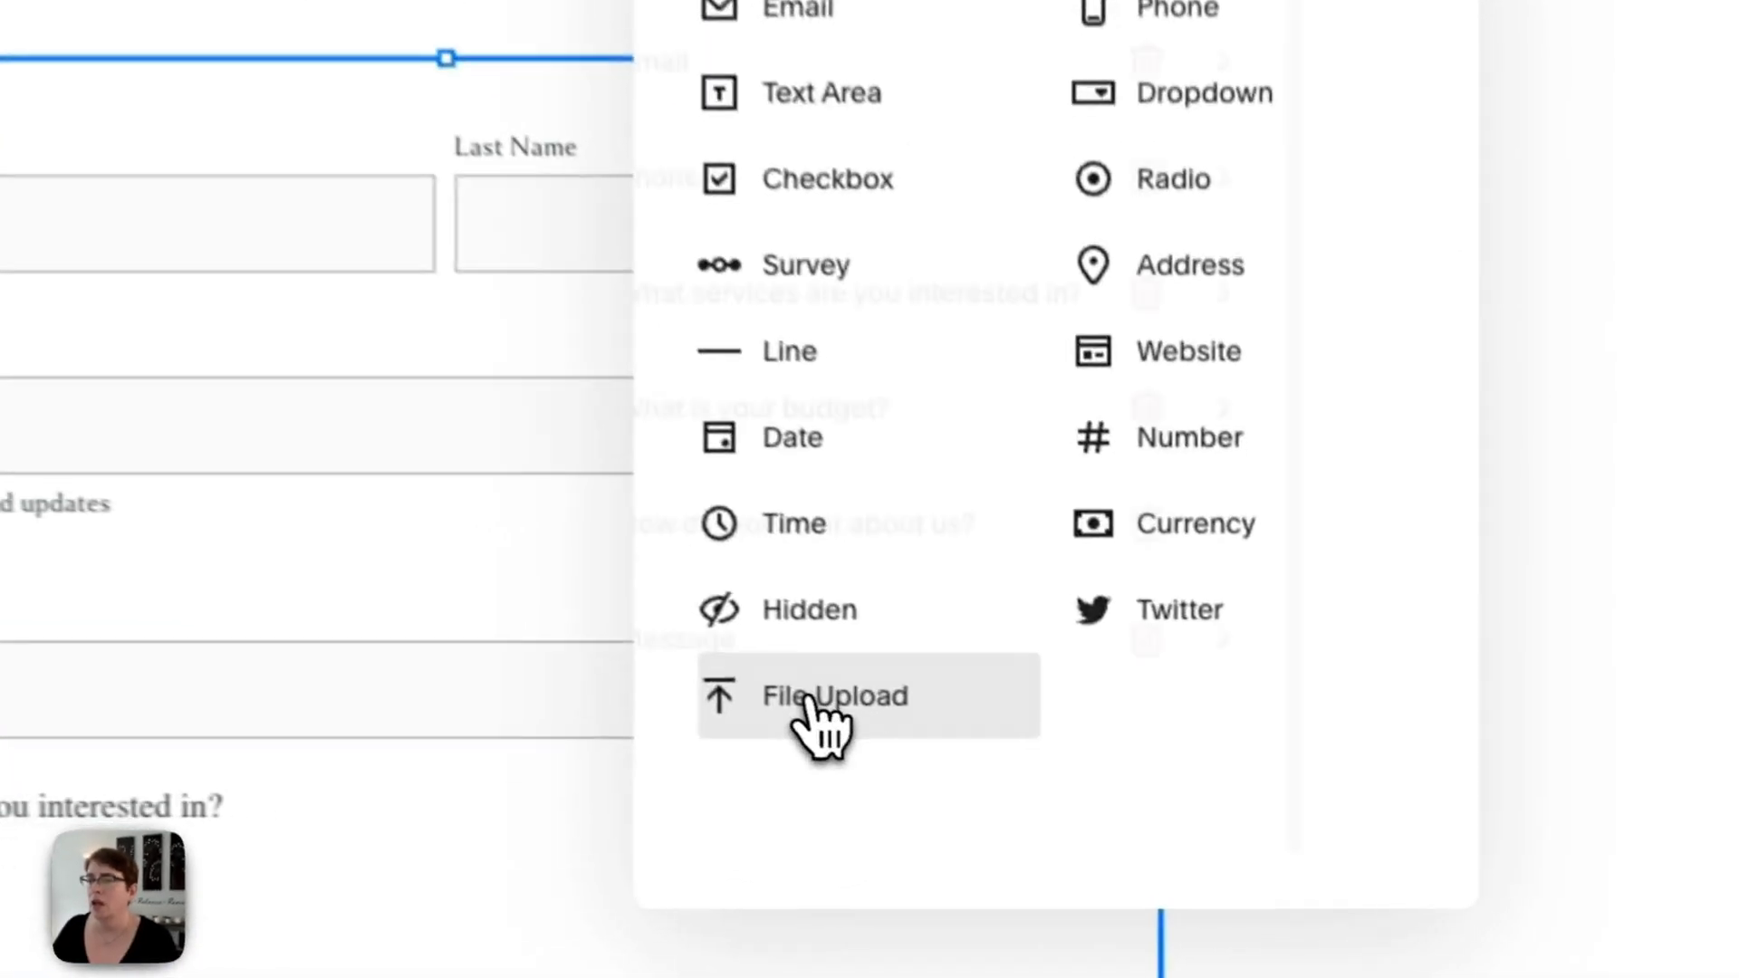
{"action": "left_click", "coordinate": [1049, 809]}
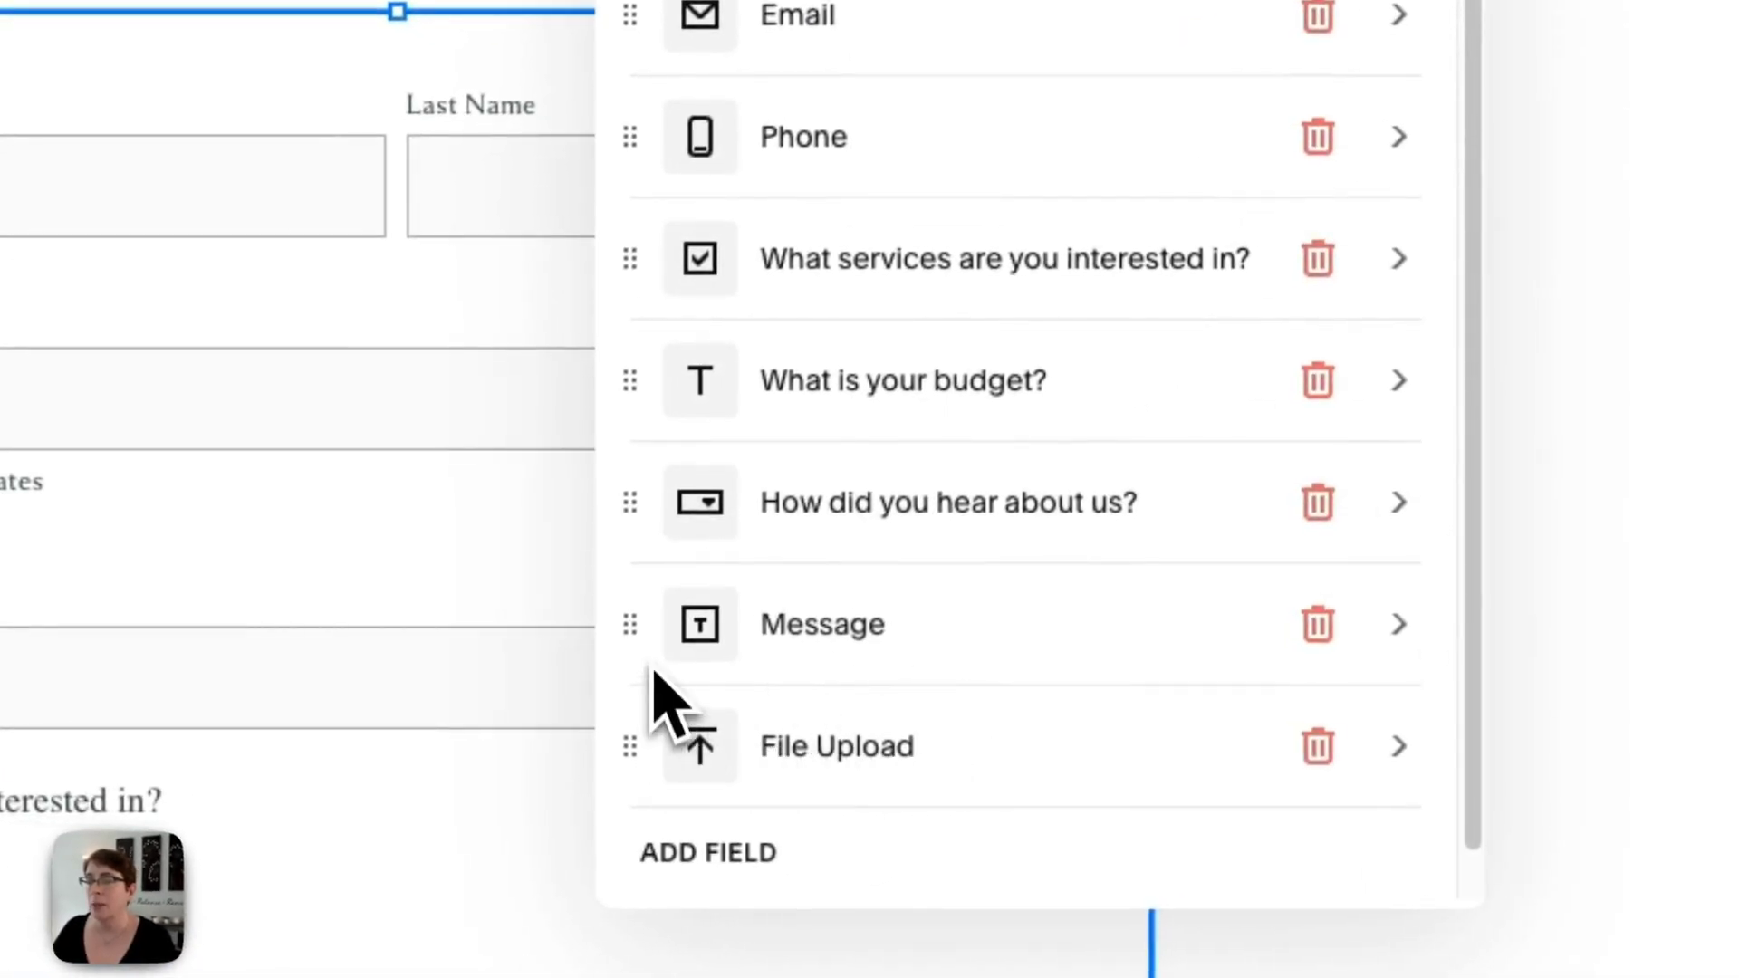
{"action": "left_click_drag", "start_coordinate": [644, 749], "coordinate": [691, 800]}
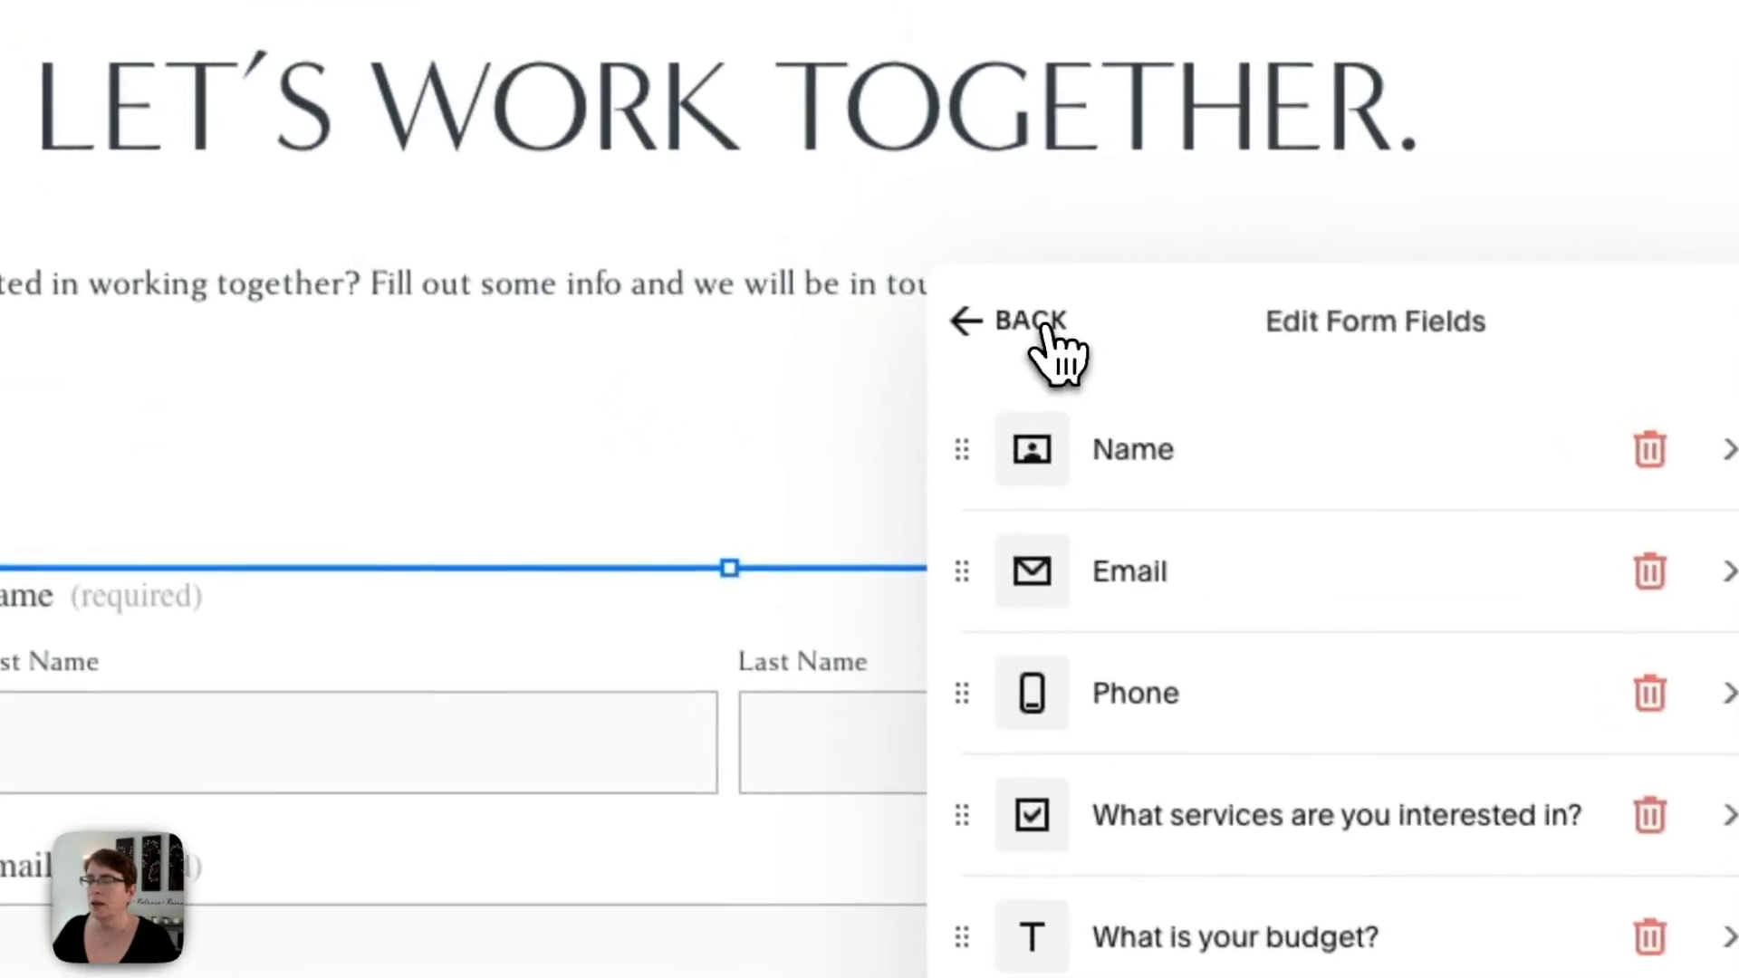
{"action": "left_click", "coordinate": [1043, 328]}
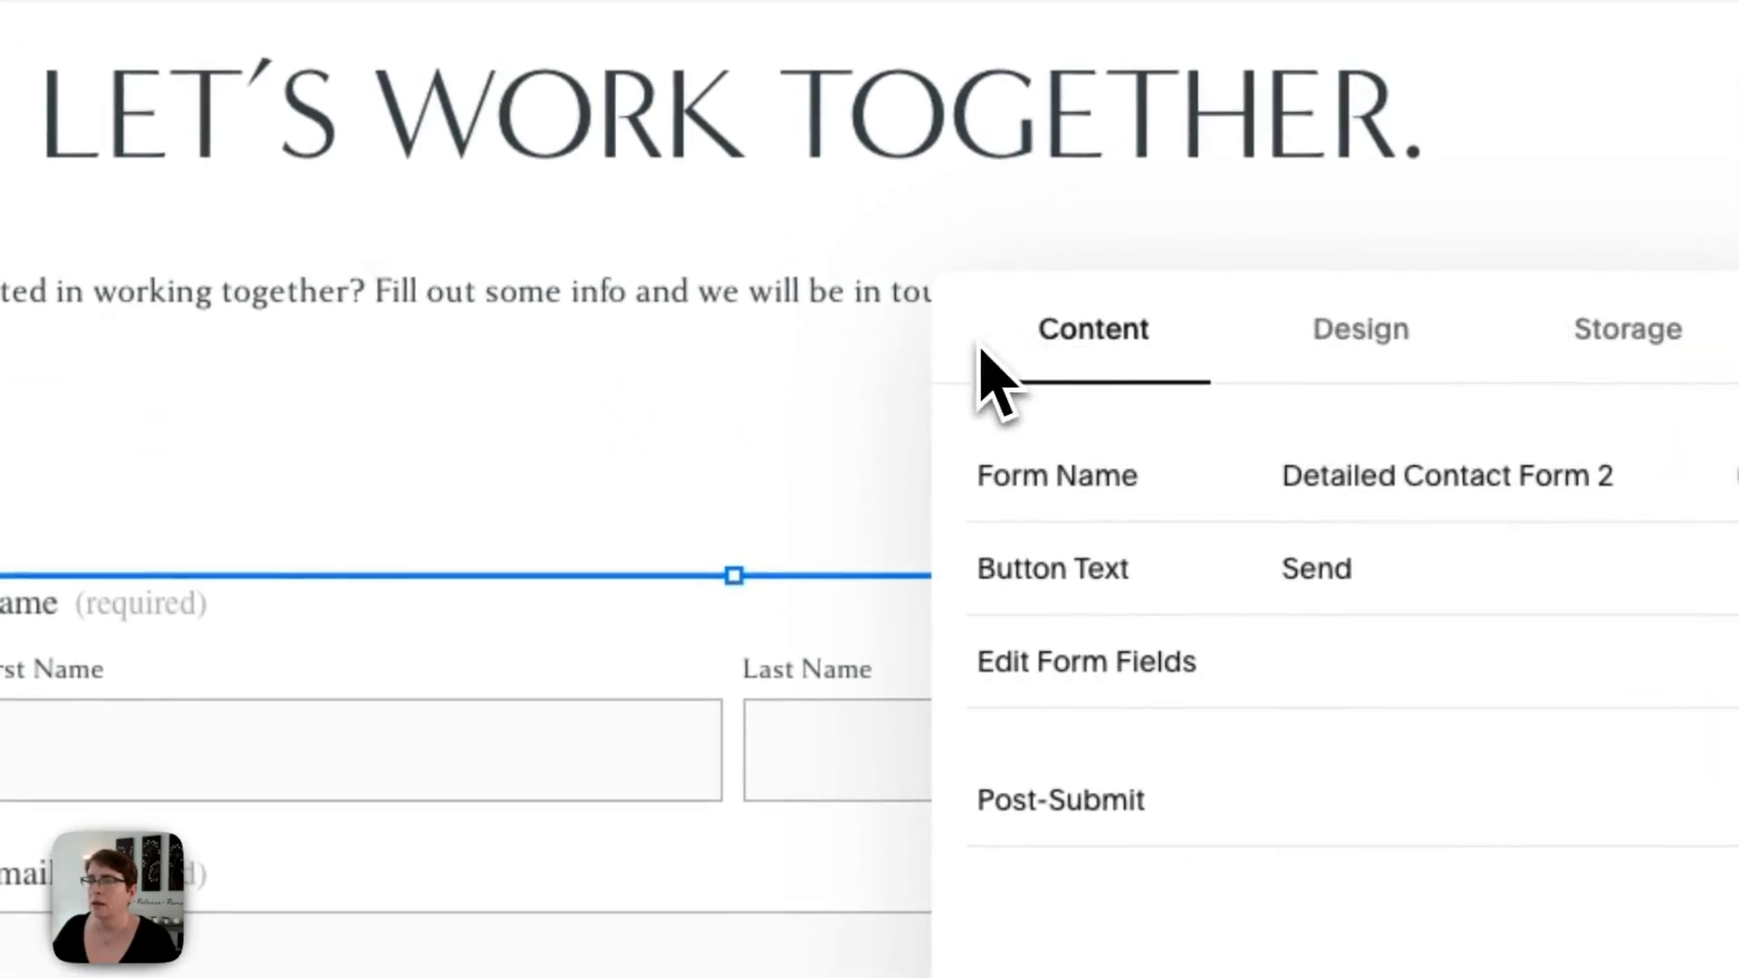
{"action": "left_click", "coordinate": [758, 427]}
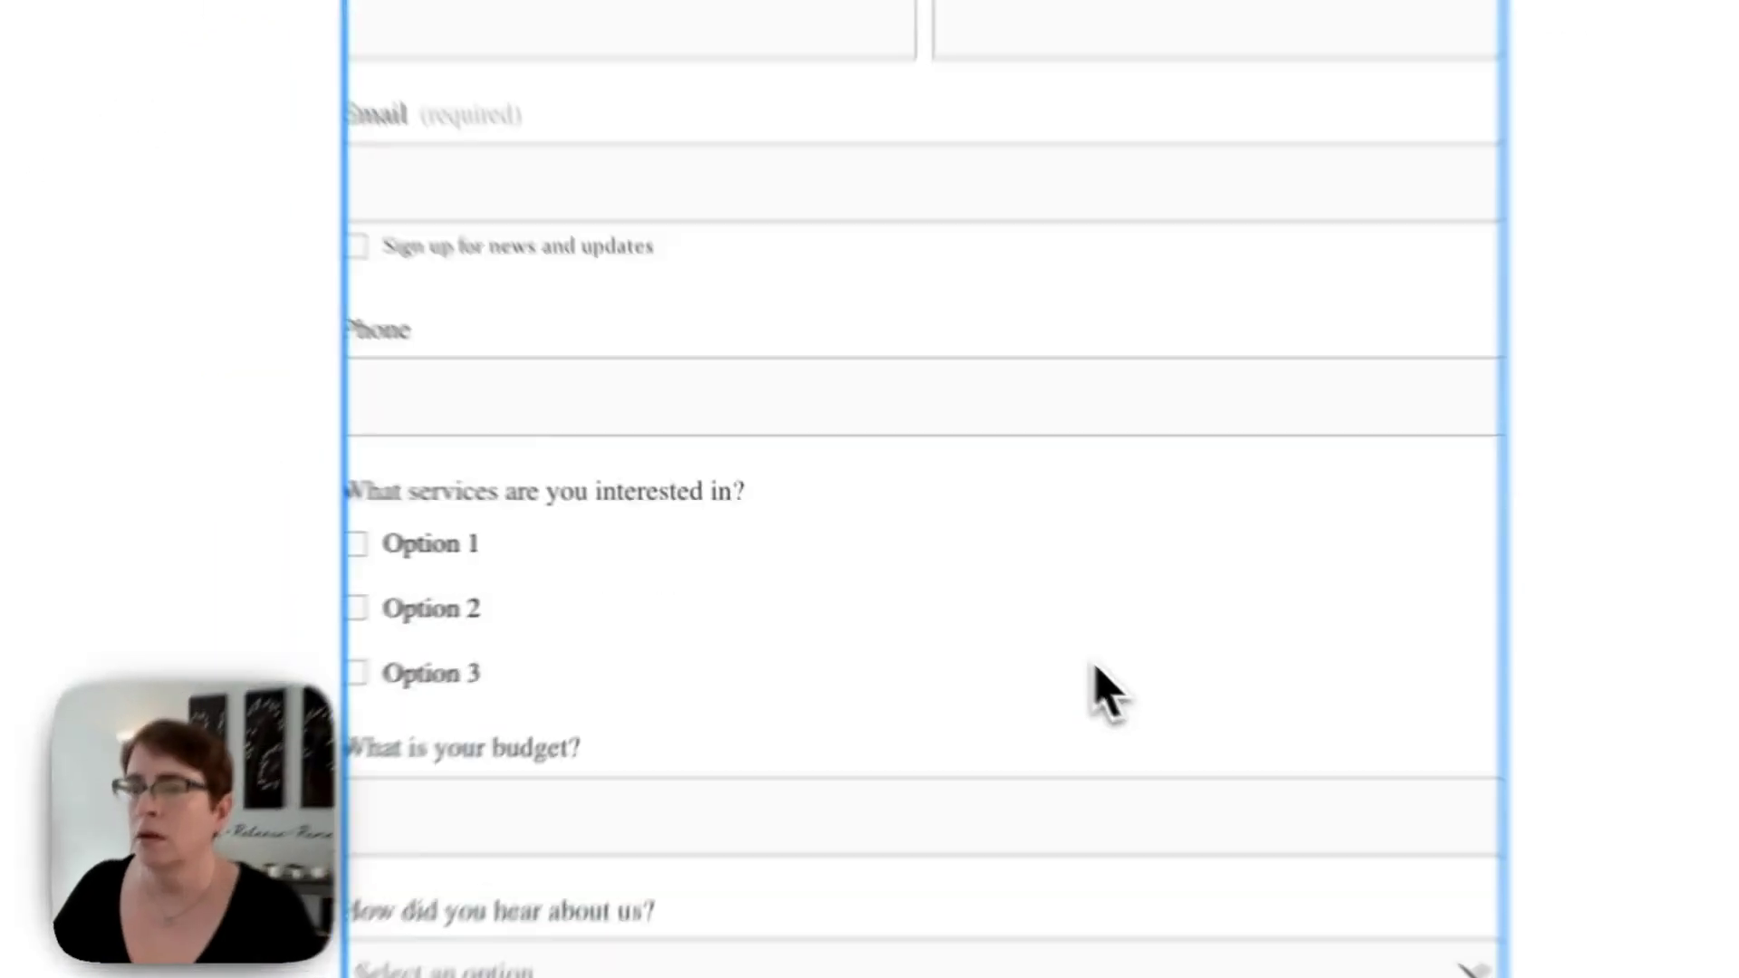
{"action": "scroll", "coordinate": [1107, 693], "scroll_direction": "down", "scroll_amount": 3}
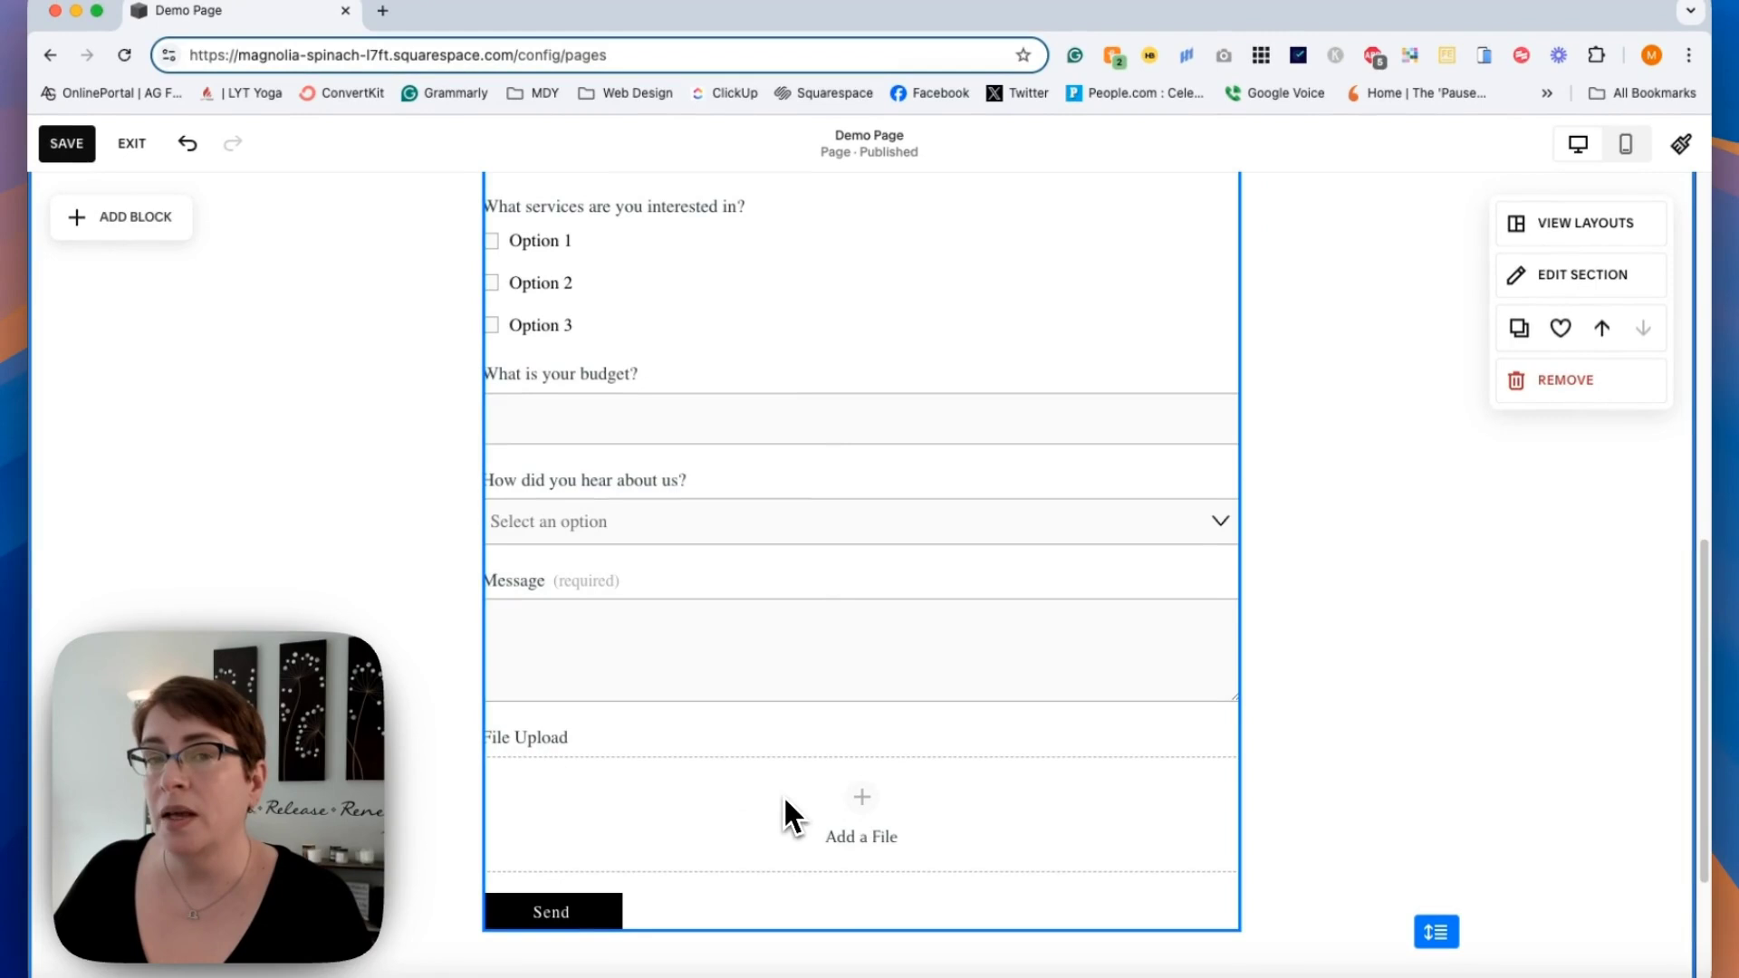
Open the File Upload field's settings from the contact form's field list
{"action": "scroll", "coordinate": [784, 797], "scroll_direction": "up", "scroll_amount": 8}
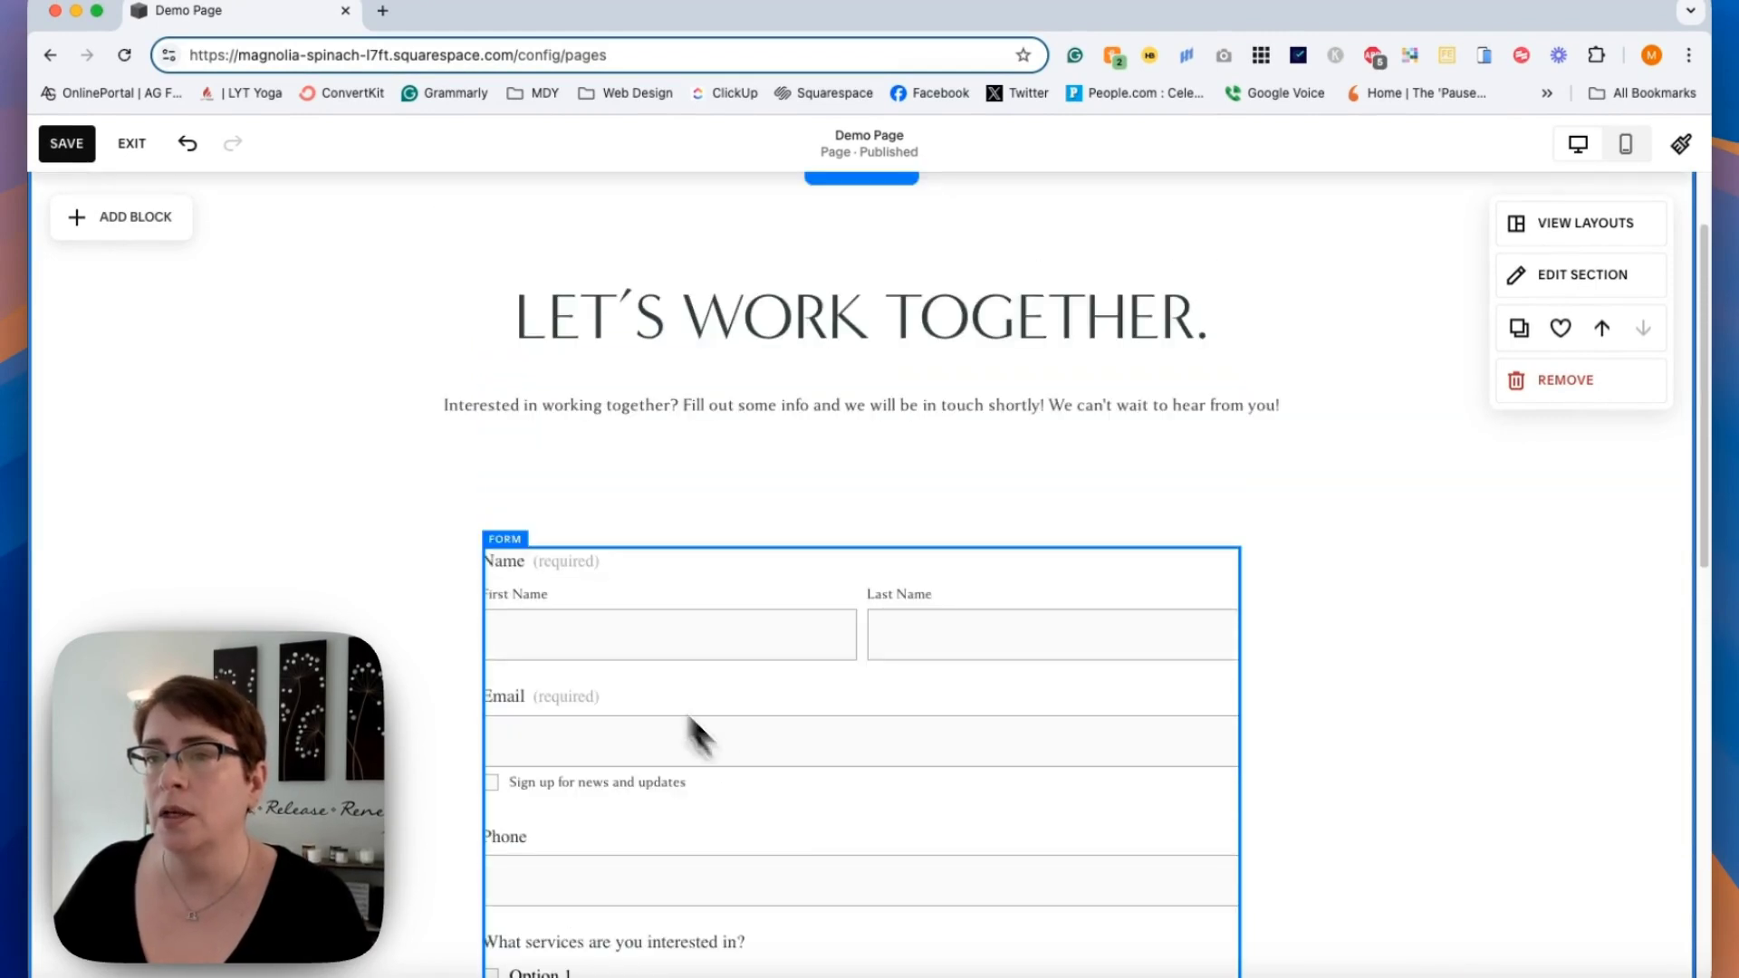
{"action": "left_click", "coordinate": [506, 559]}
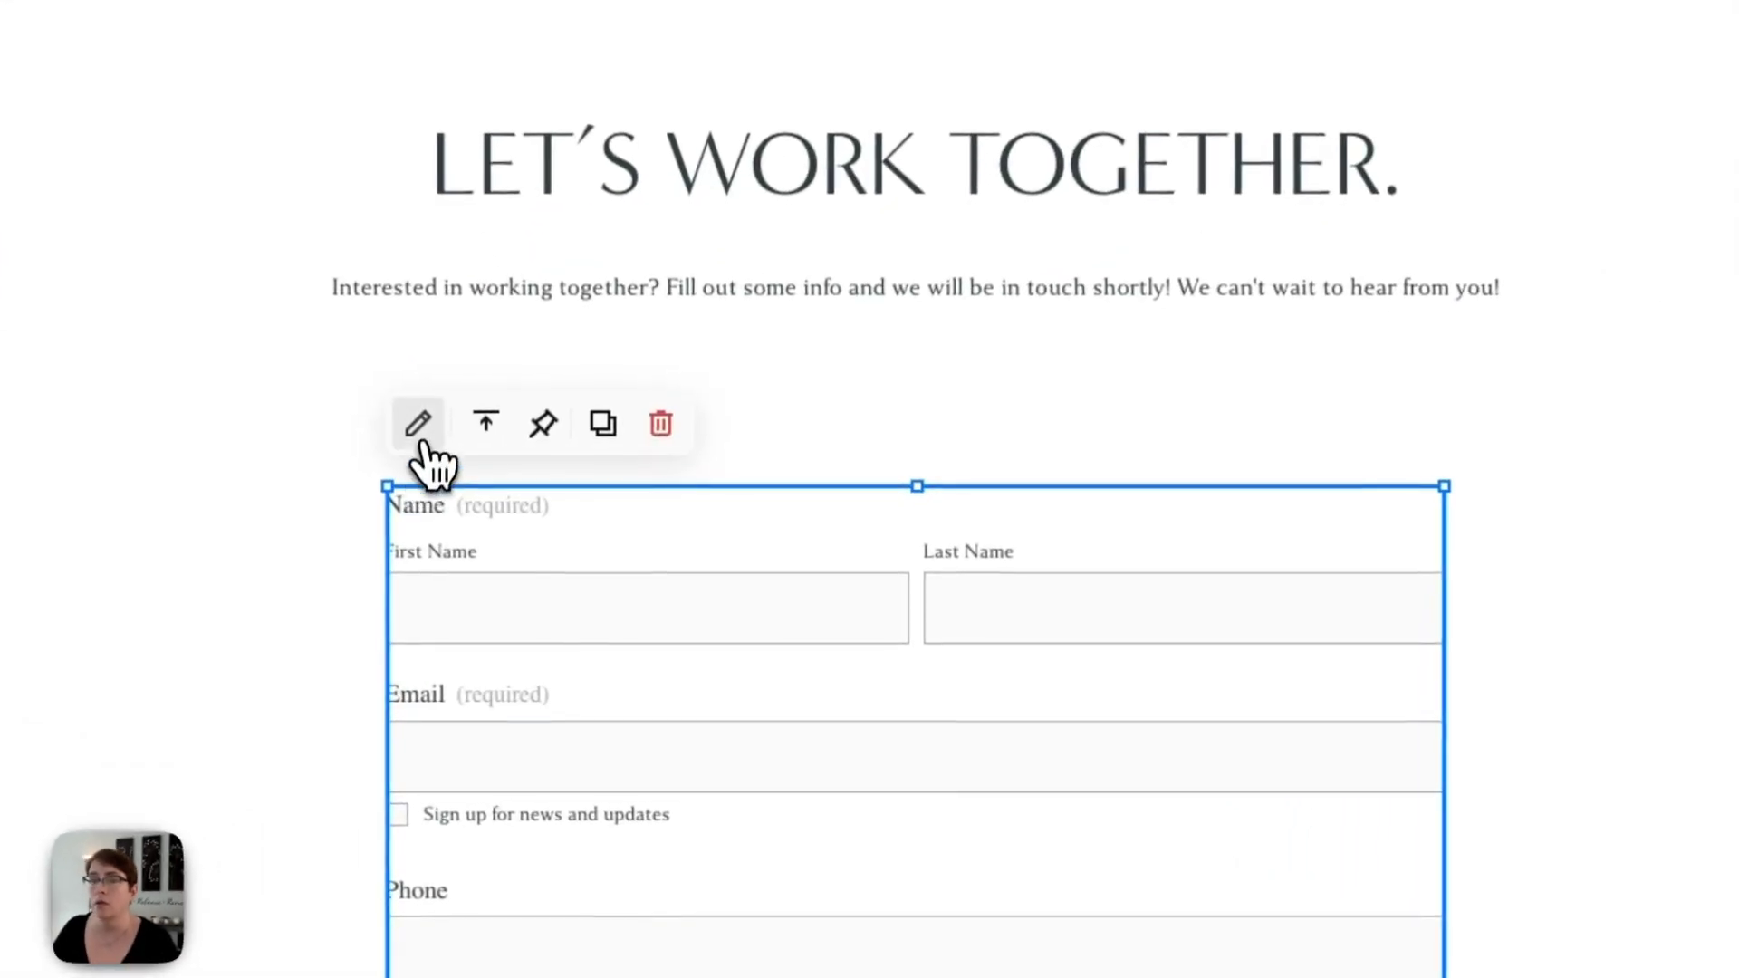
{"action": "left_click", "coordinate": [422, 437]}
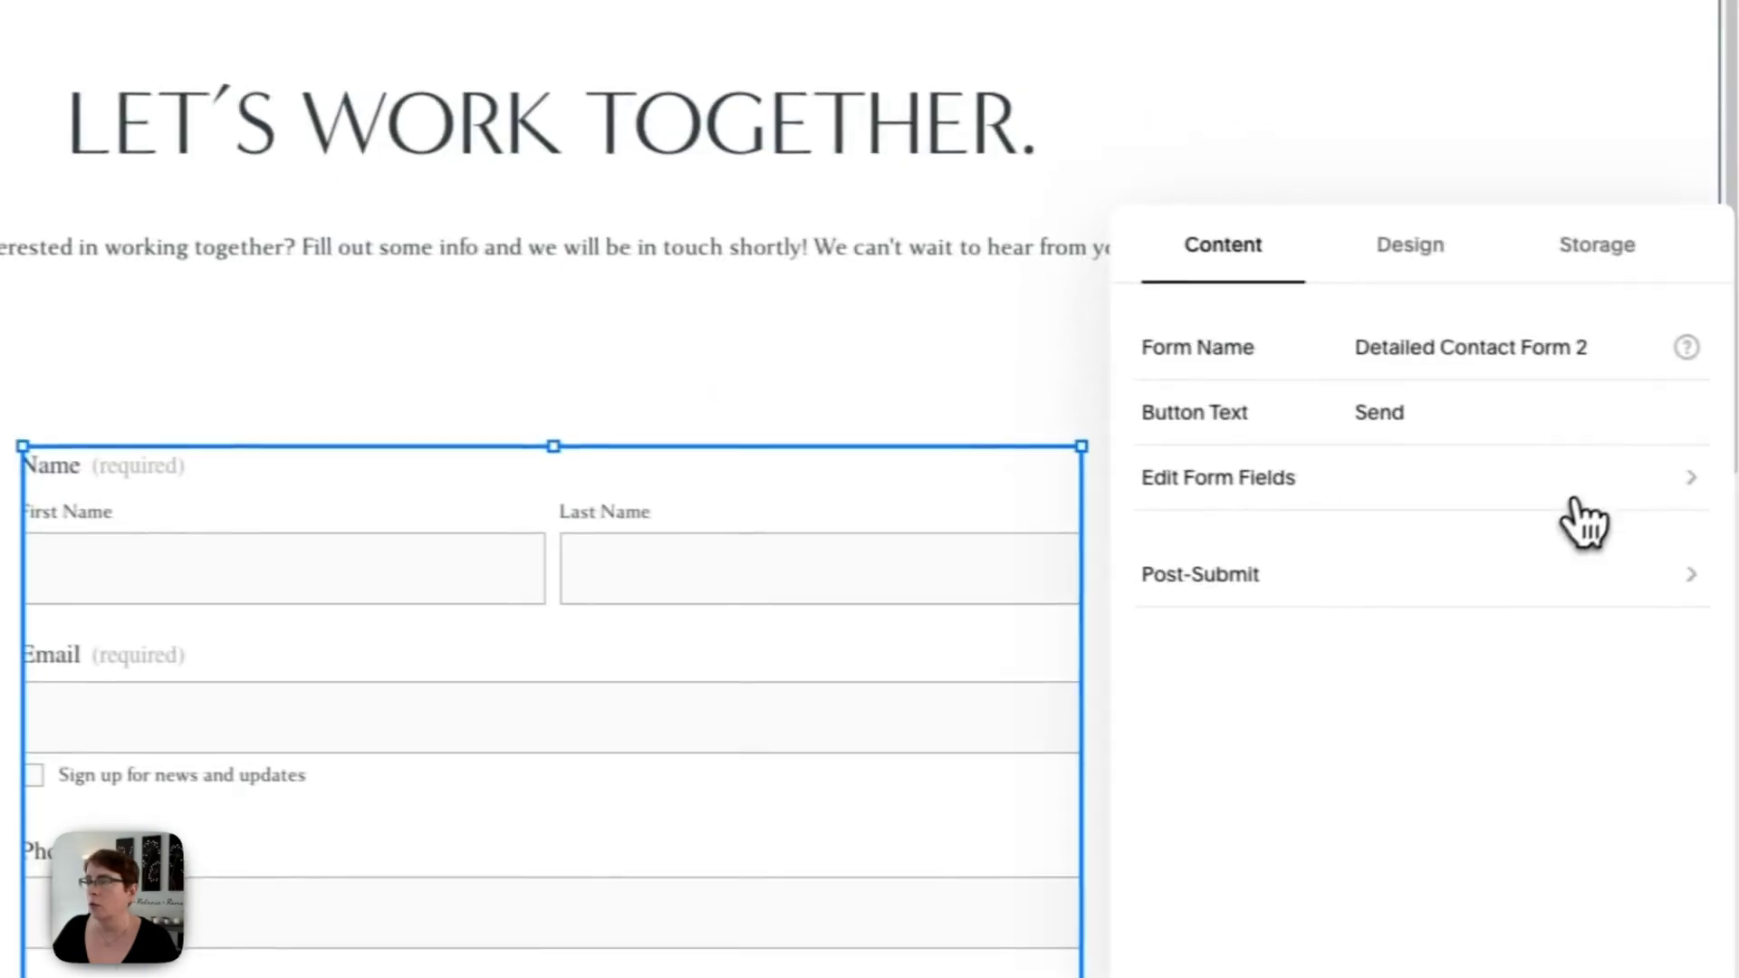
{"action": "left_click", "coordinate": [1576, 507]}
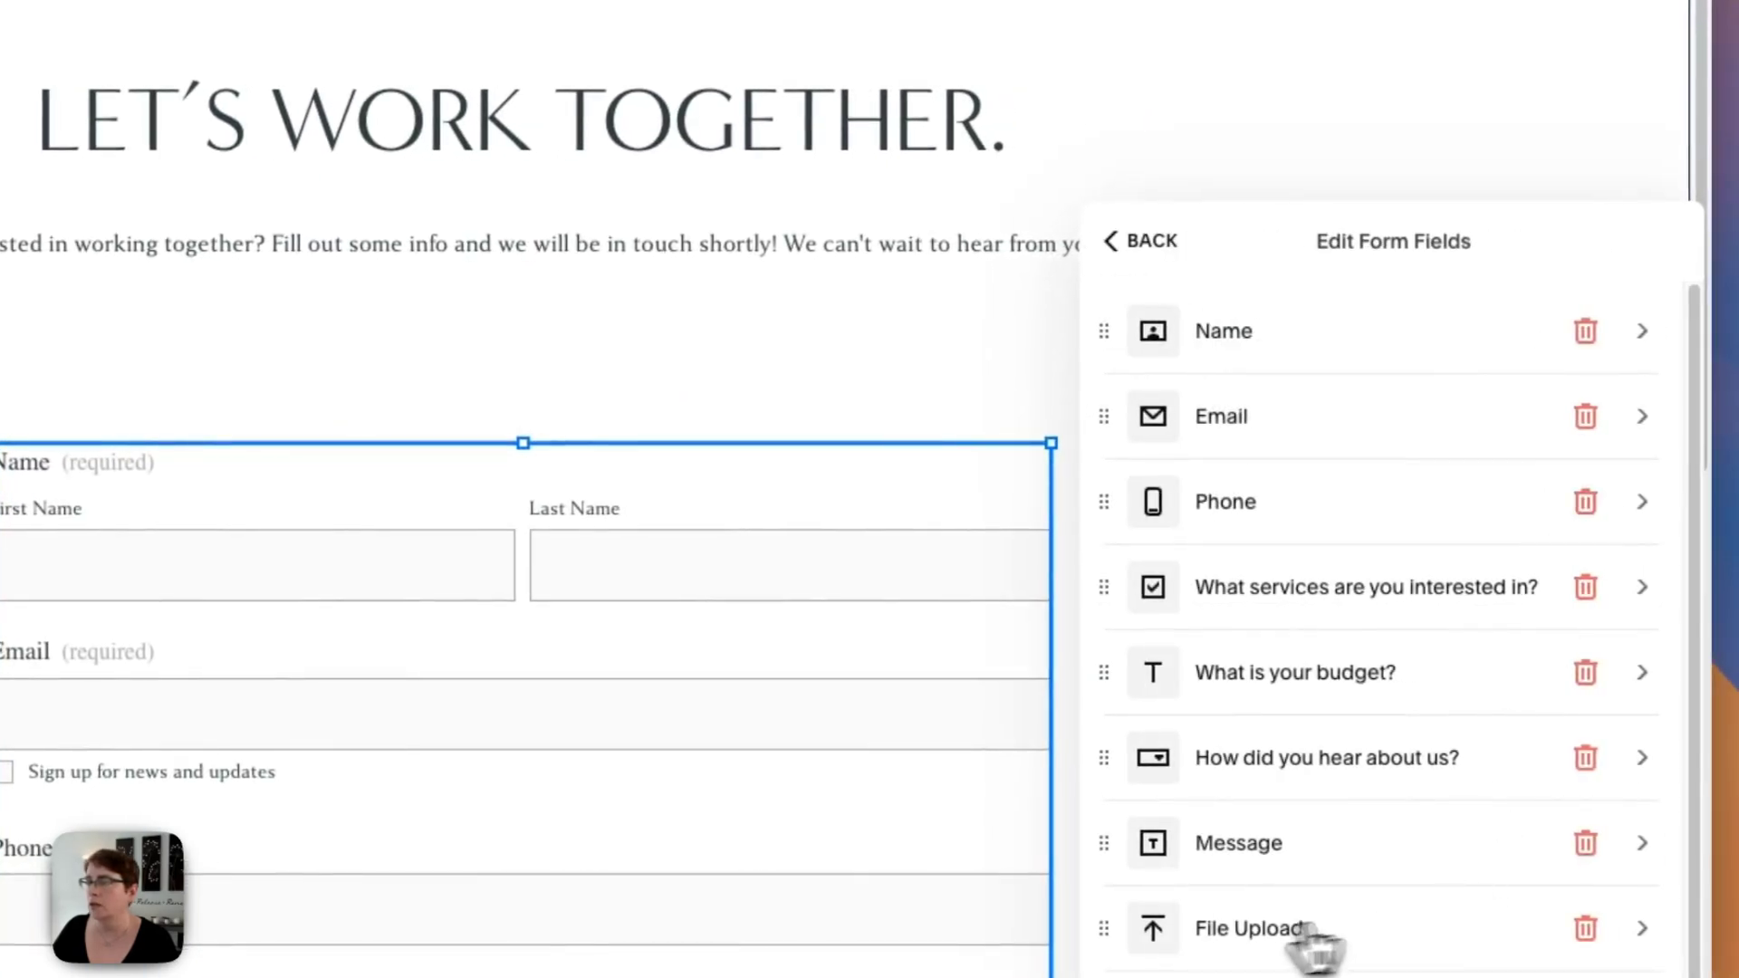
{"action": "left_click", "coordinate": [1646, 933]}
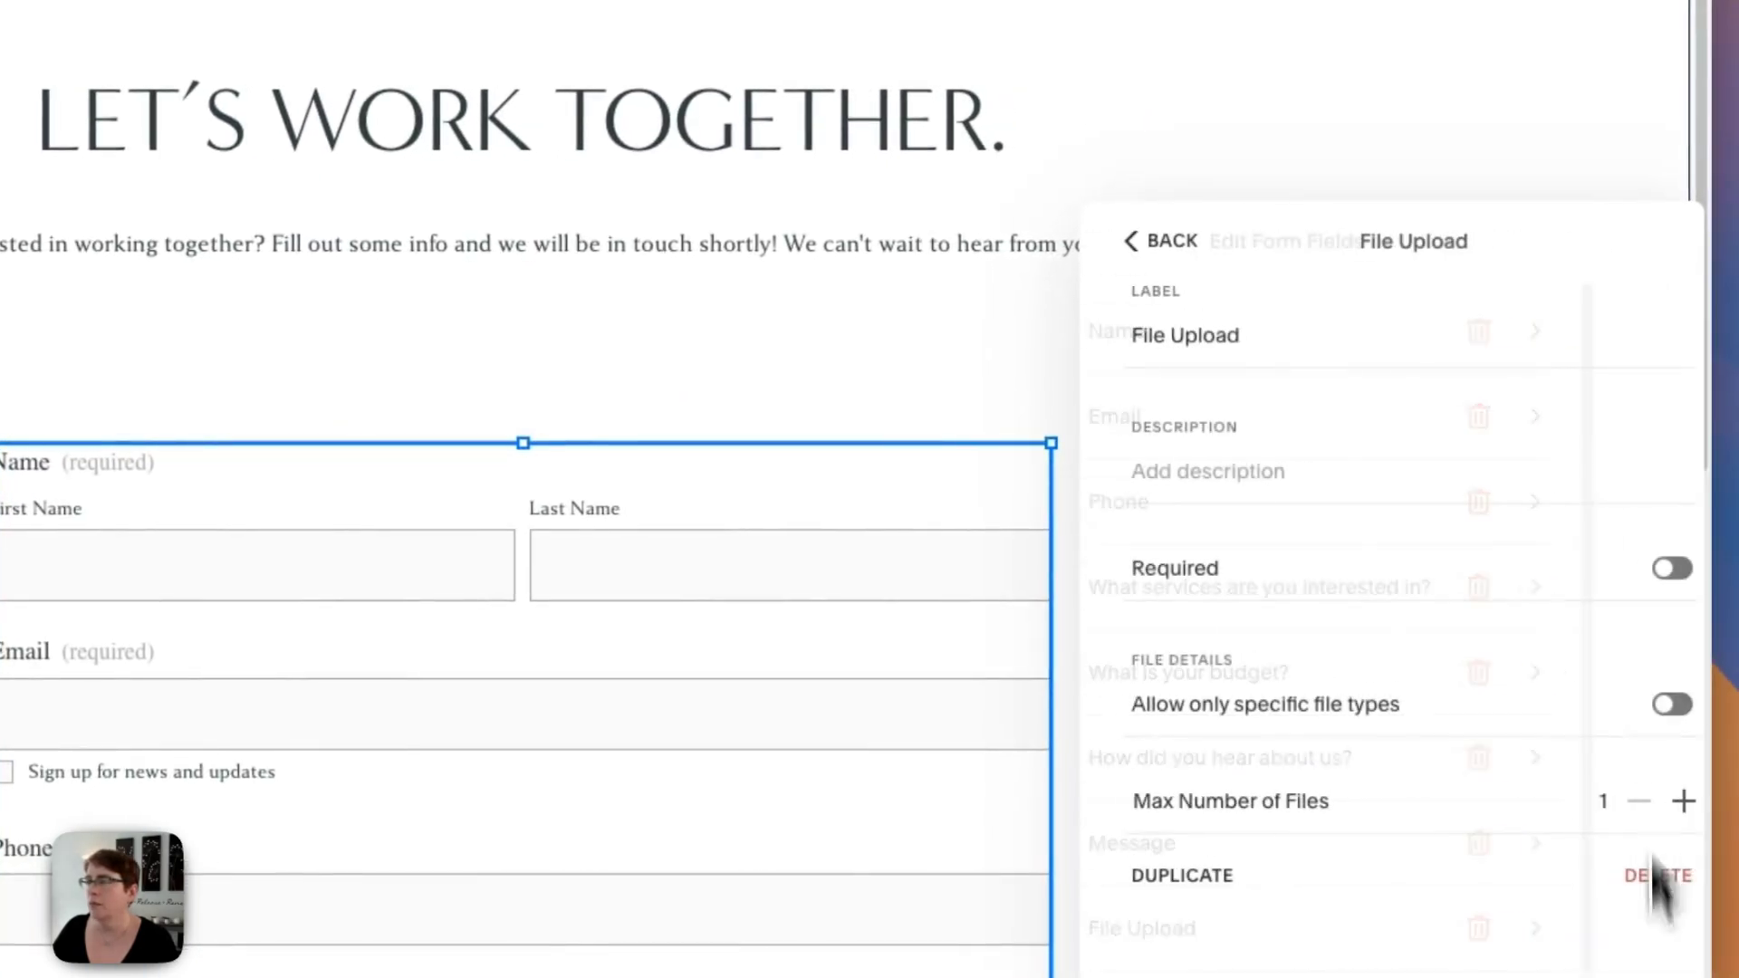
{"action": "left_click_drag", "start_coordinate": [1590, 257], "coordinate": [975, 358]}
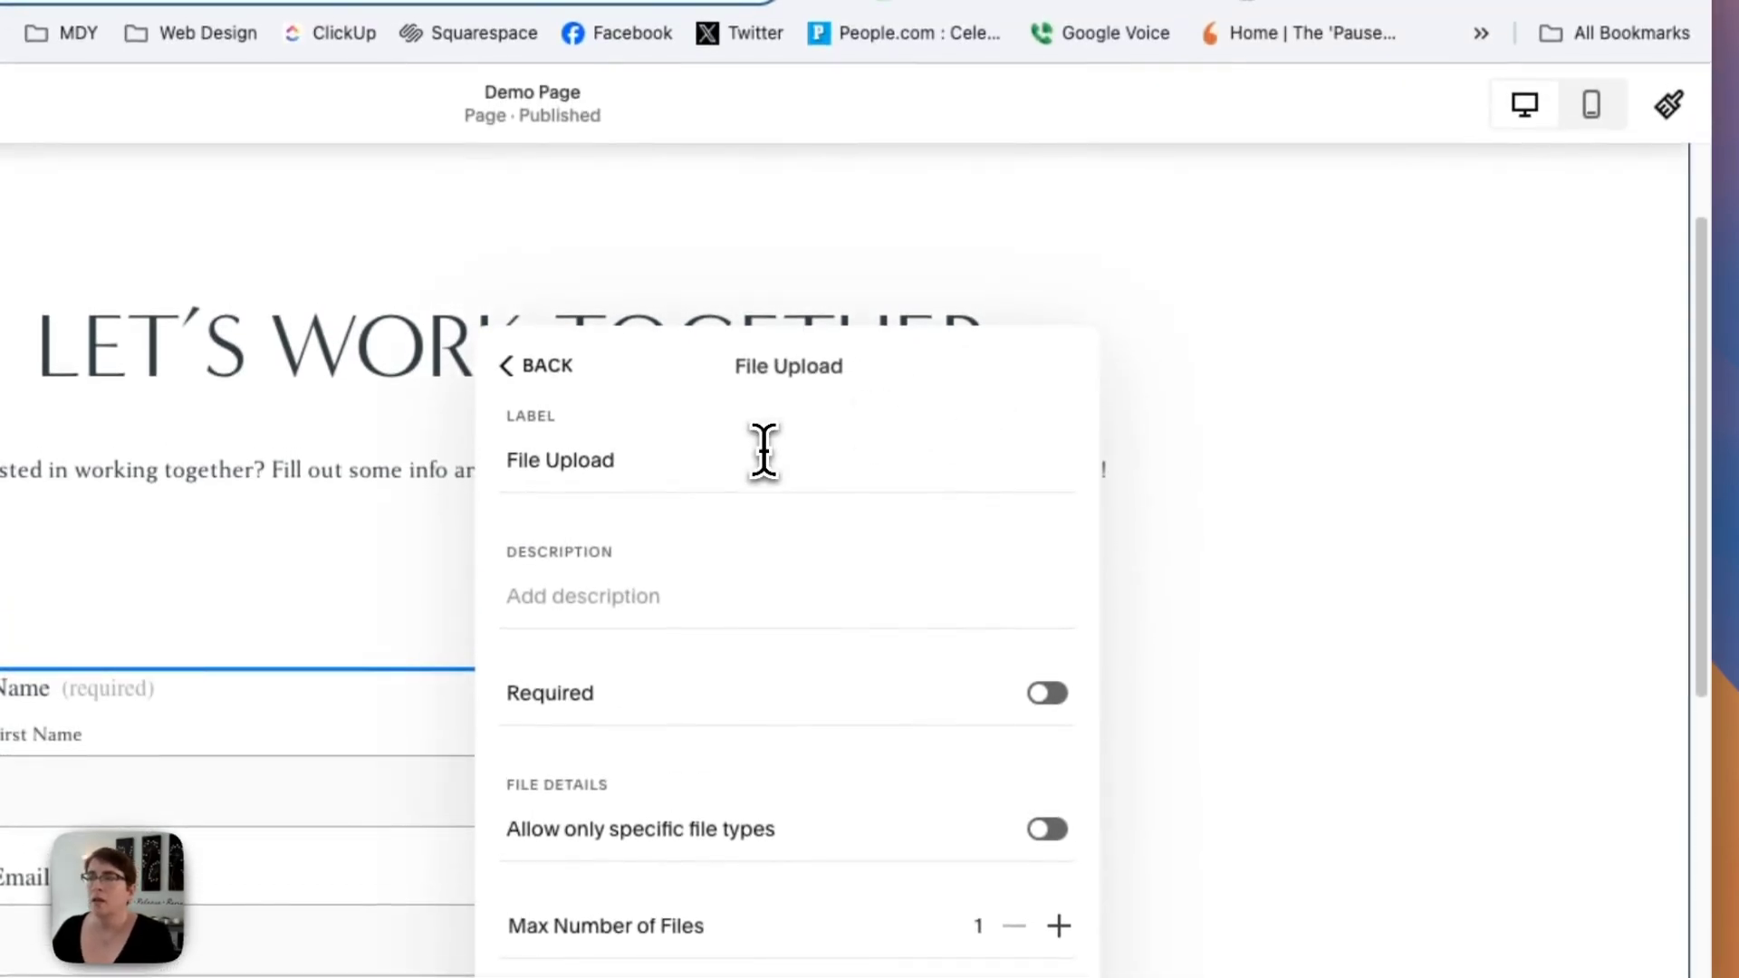
Review the File Upload label and description, and toggle Required on then off again
{"action": "left_click_drag", "start_coordinate": [764, 450], "coordinate": [504, 464]}
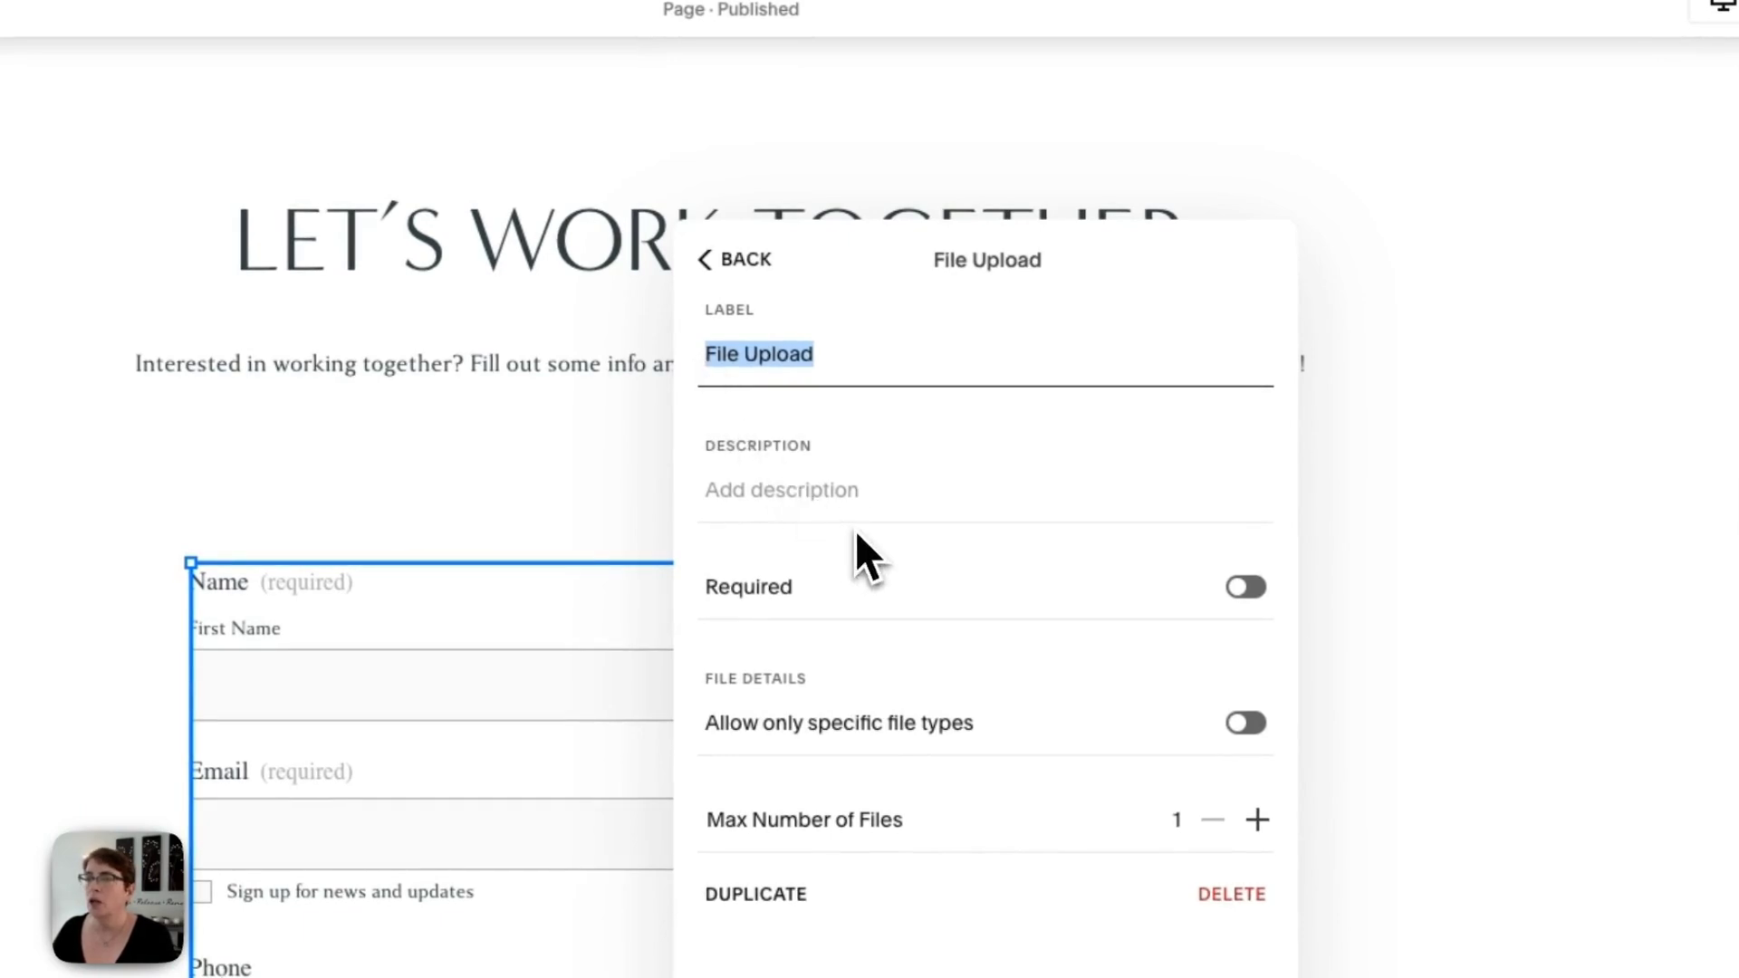
{"action": "left_click", "coordinate": [850, 494]}
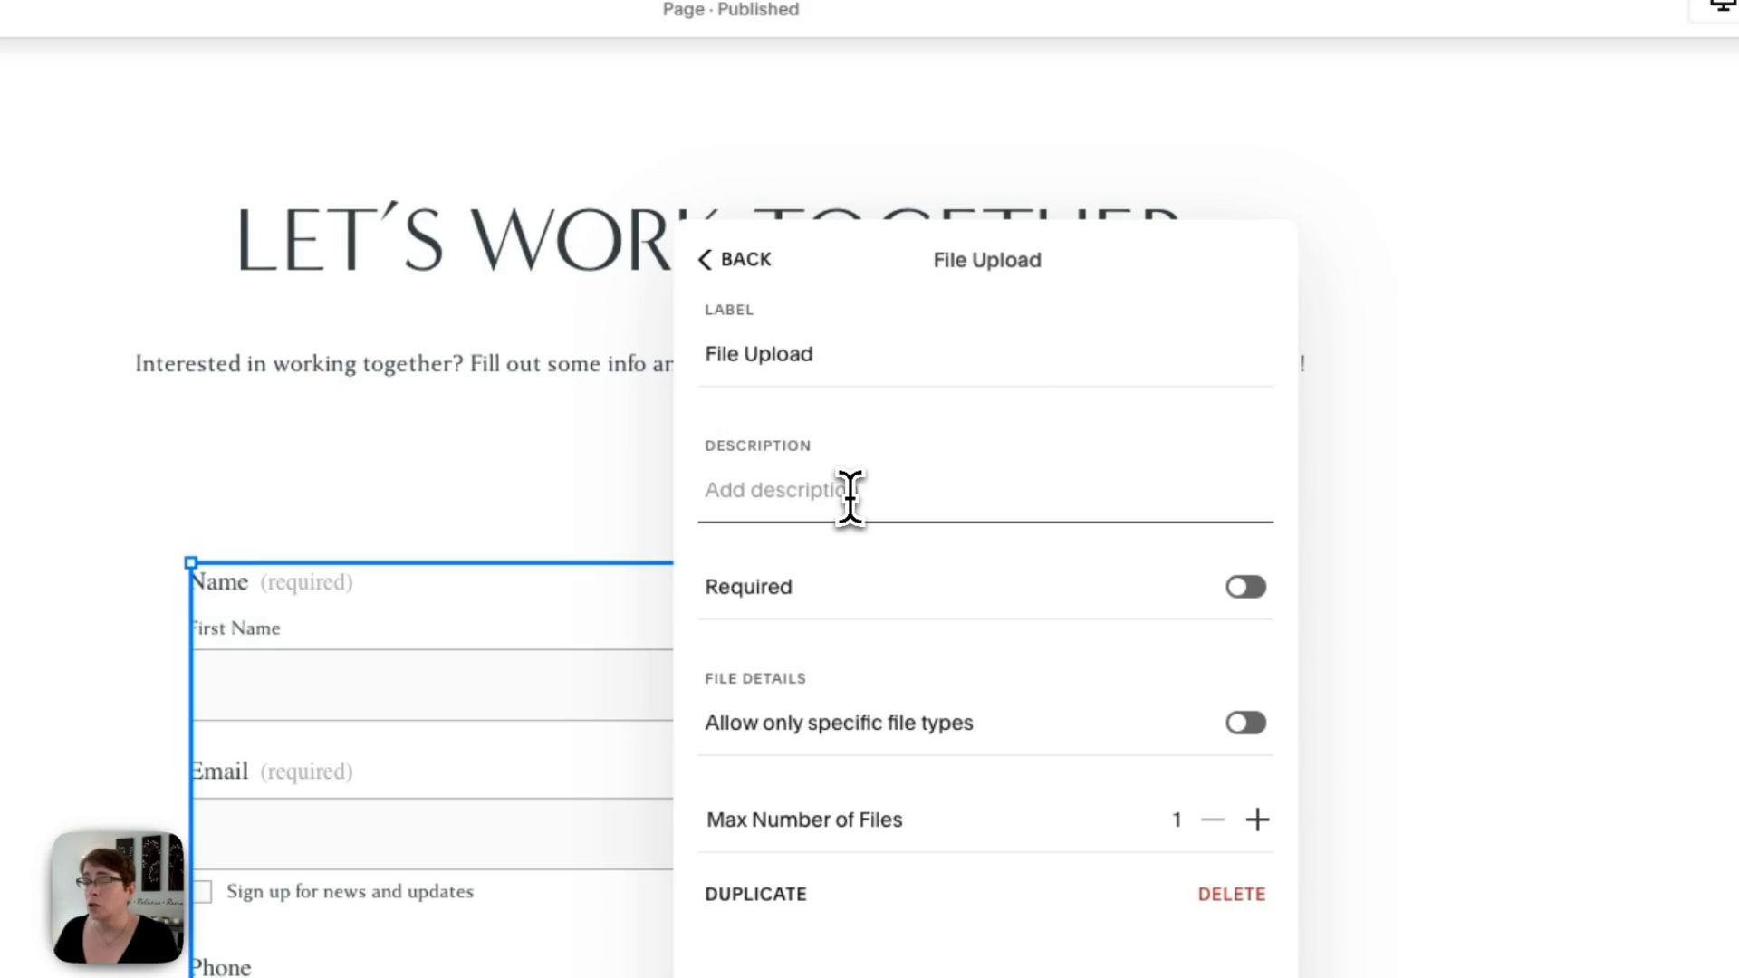
{"action": "left_click", "coordinate": [1245, 586]}
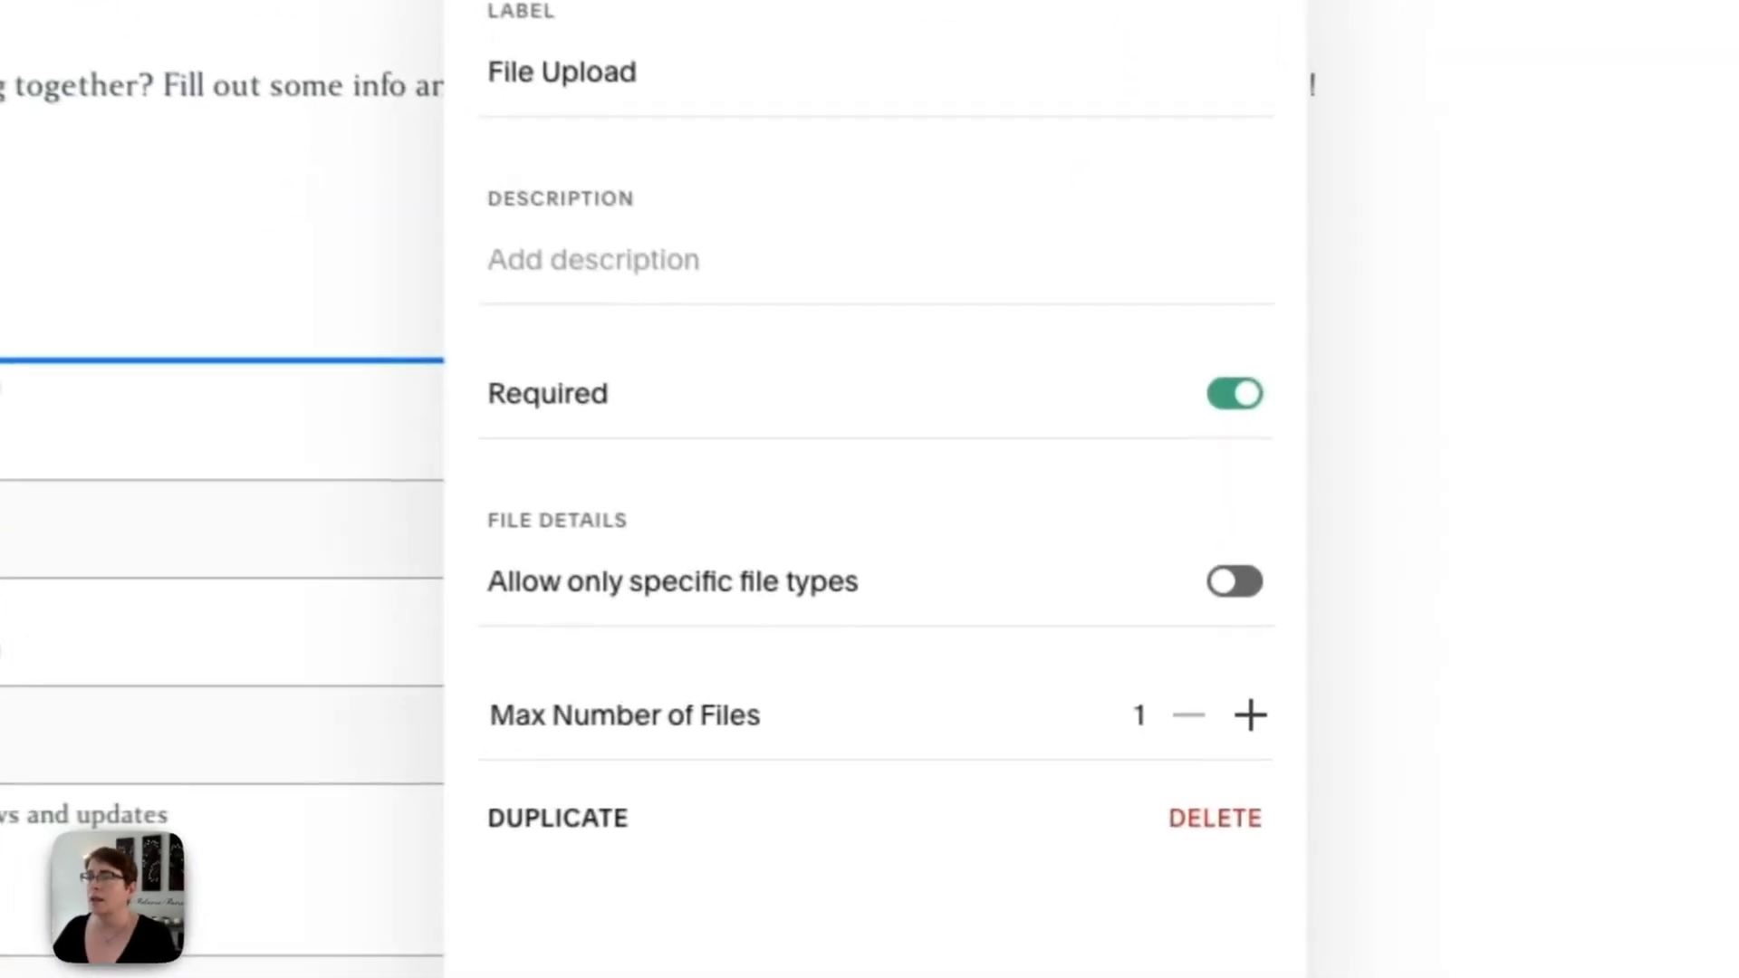
{"action": "left_click", "coordinate": [1242, 388]}
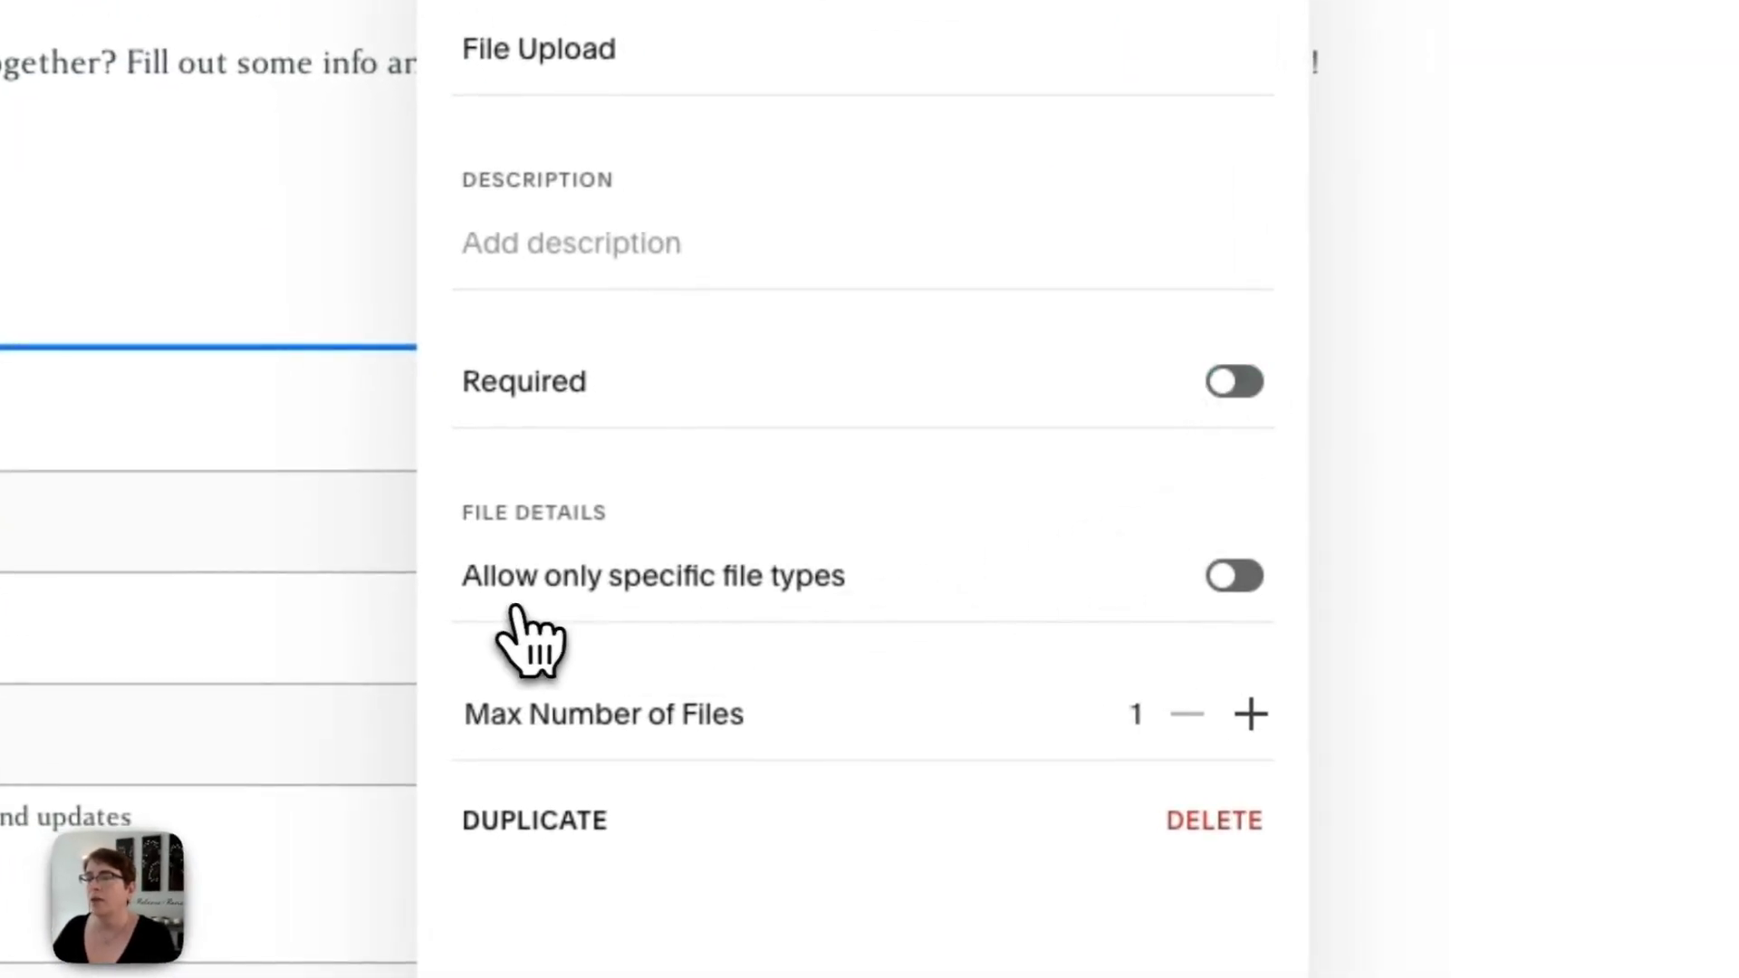
Restrict the File Upload field to Image and Document file types only
{"action": "left_click", "coordinate": [1231, 578]}
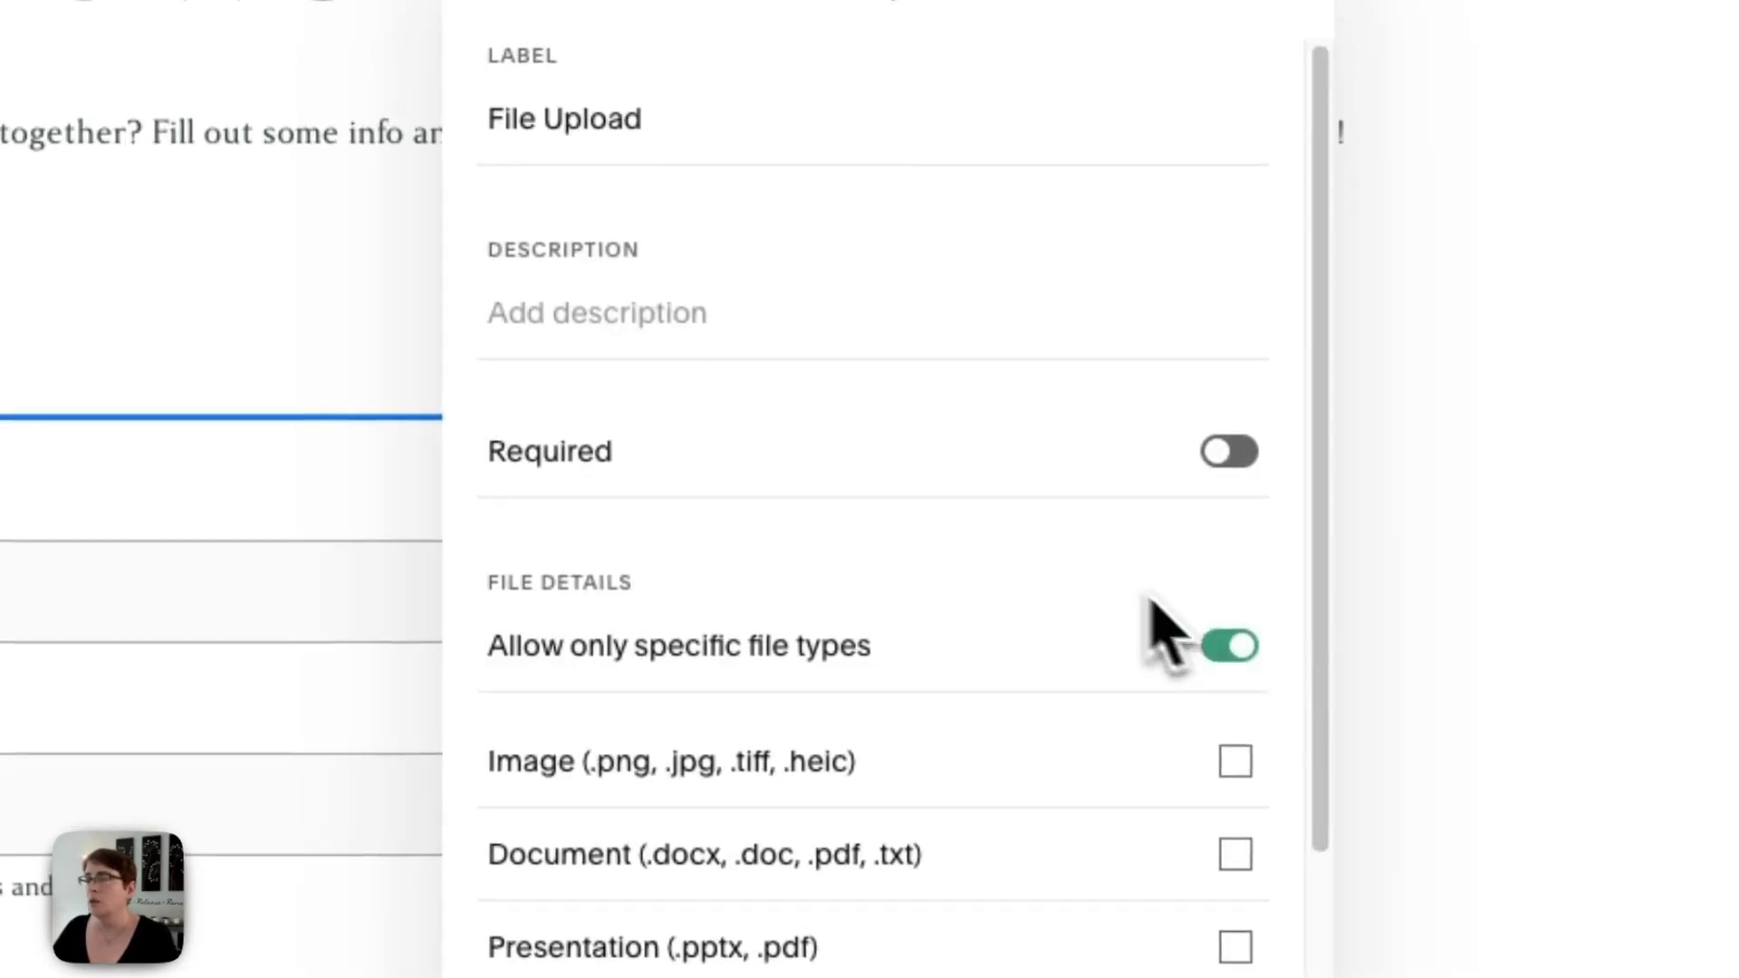
{"action": "scroll", "coordinate": [1105, 544], "scroll_direction": "down", "scroll_amount": 3}
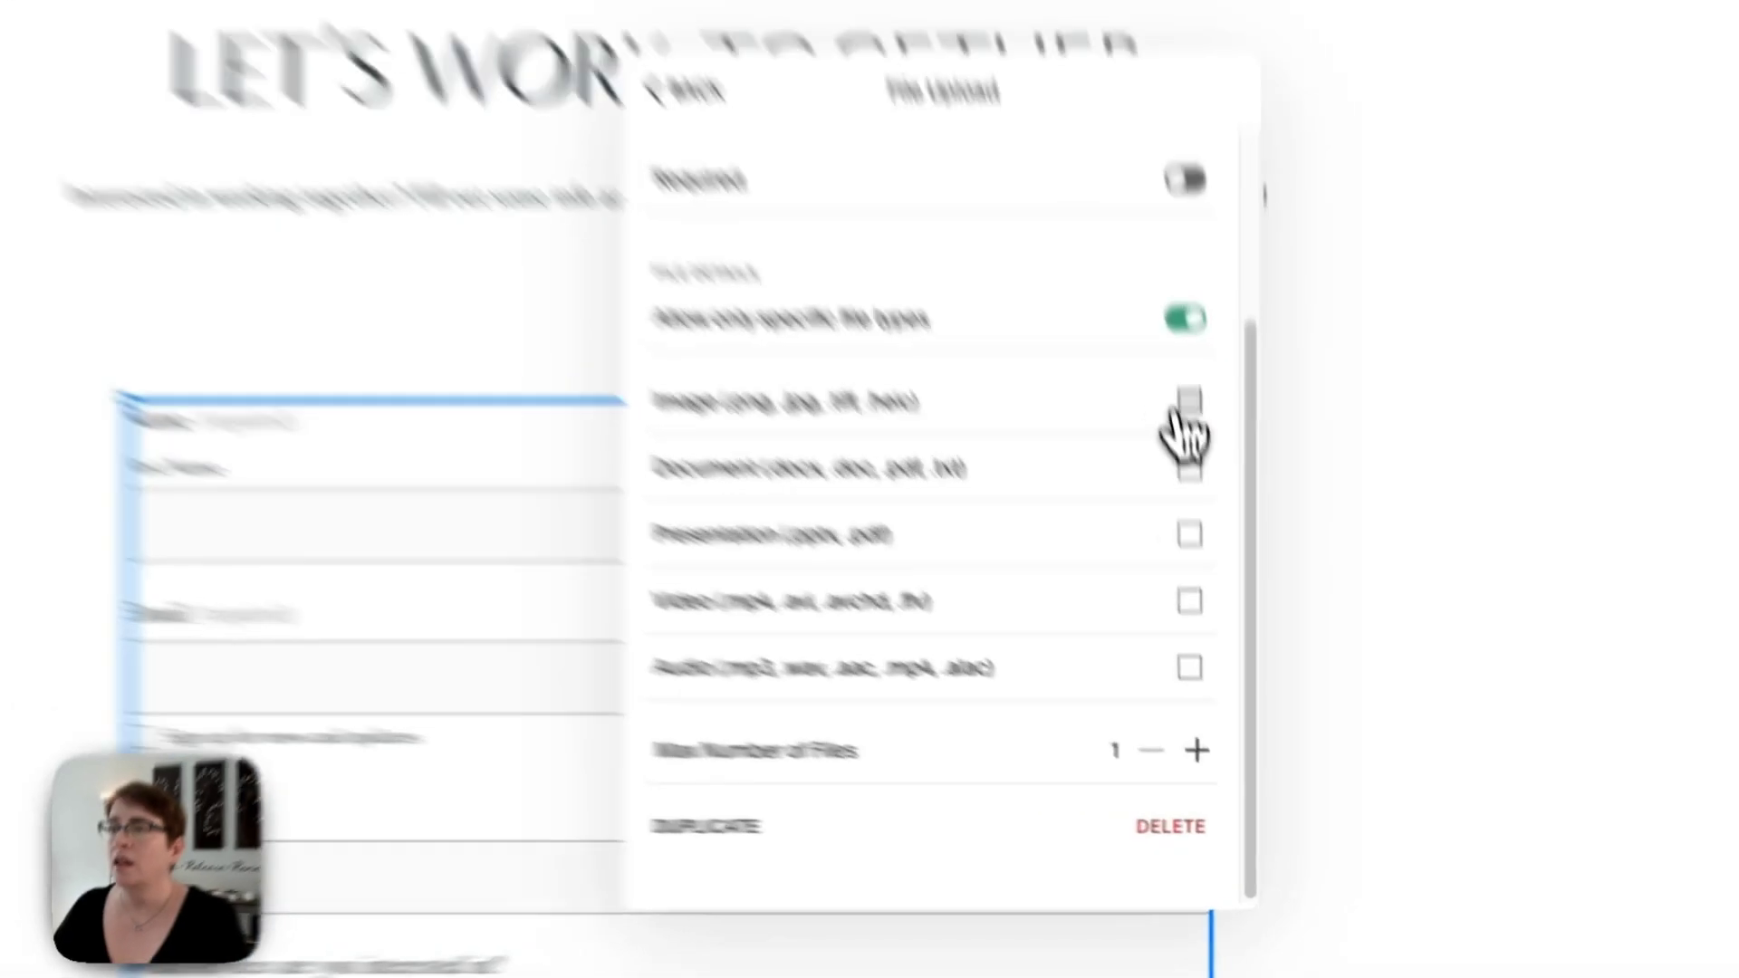
{"action": "left_click", "coordinate": [1224, 548]}
{"action": "left_click", "coordinate": [1145, 304]}
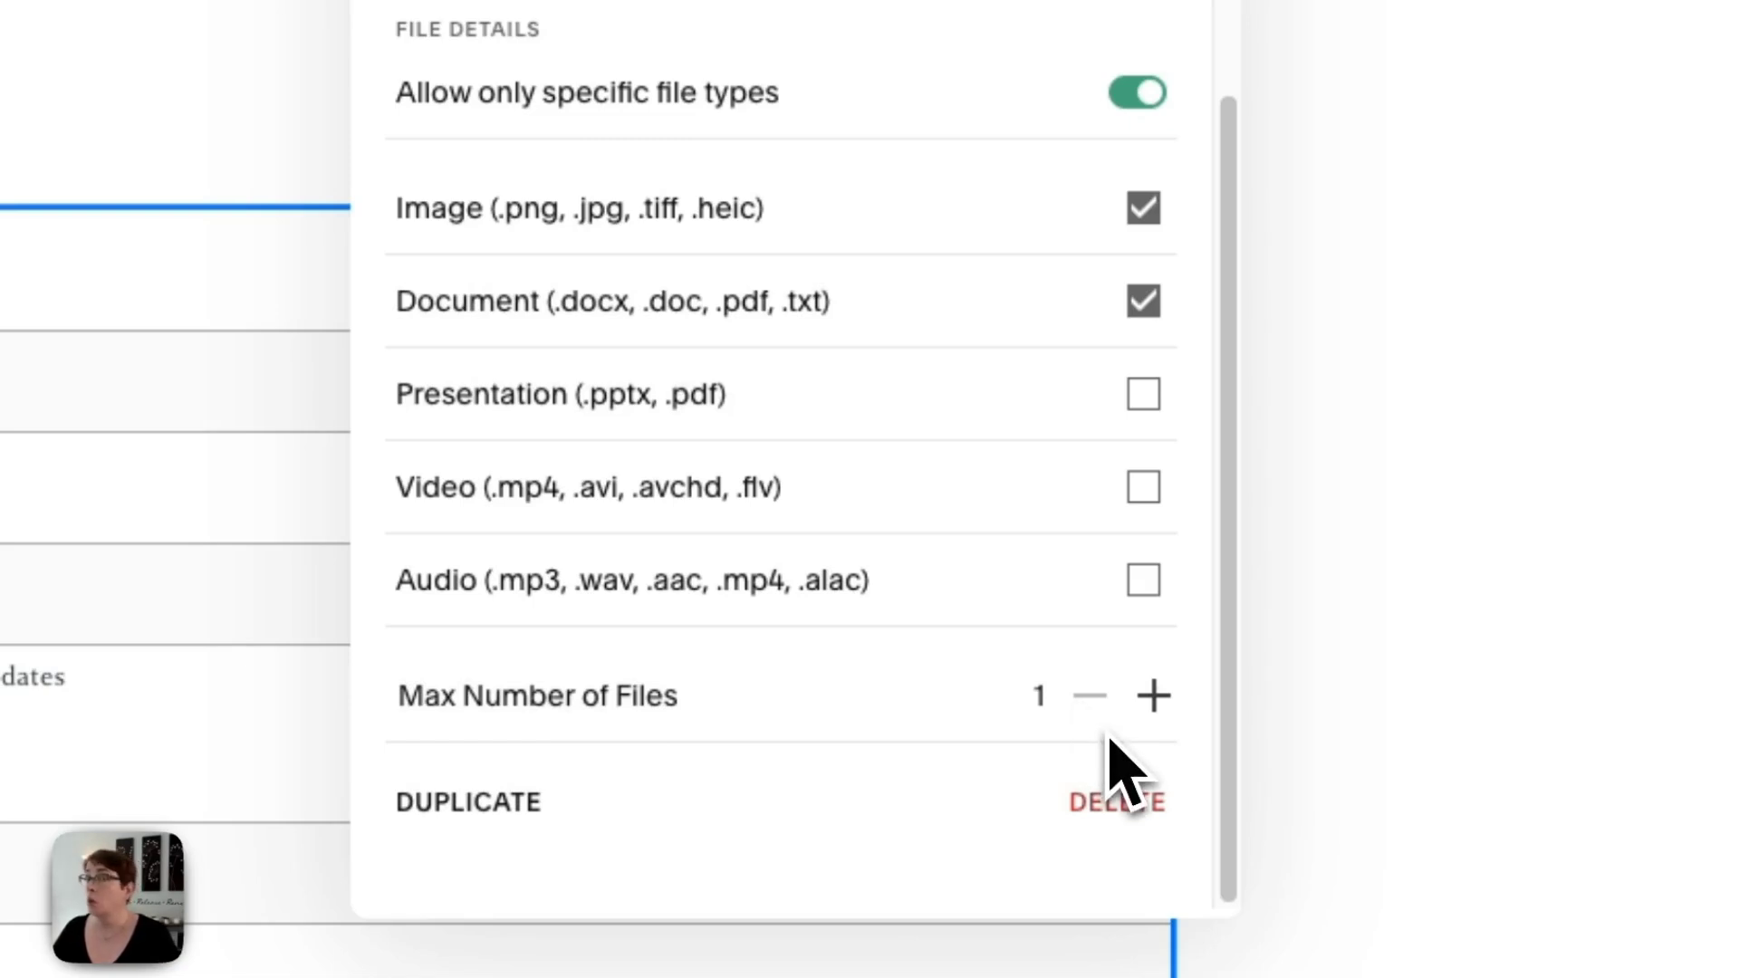
Adjust Max Number of Files with the + and – buttons, raising it toward 5 then lowering it
{"action": "left_click", "coordinate": [1154, 697]}
{"action": "left_click", "coordinate": [1154, 696]}
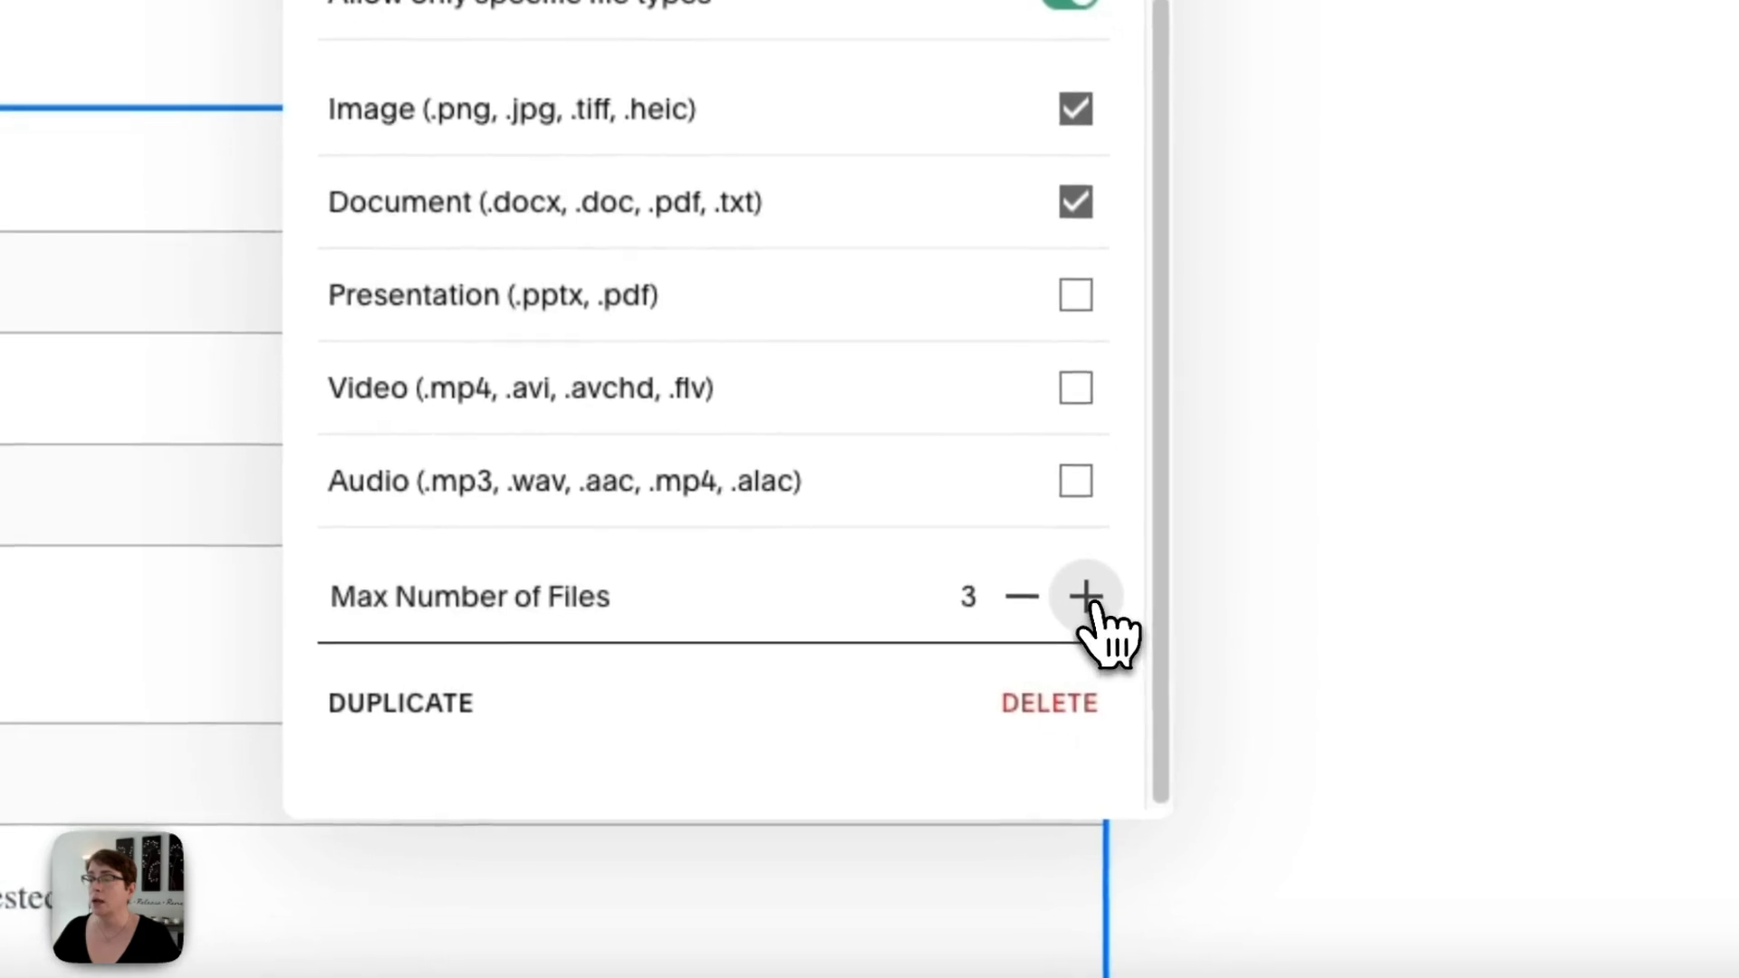
{"action": "left_click", "coordinate": [1093, 601]}
{"action": "left_click", "coordinate": [1094, 603]}
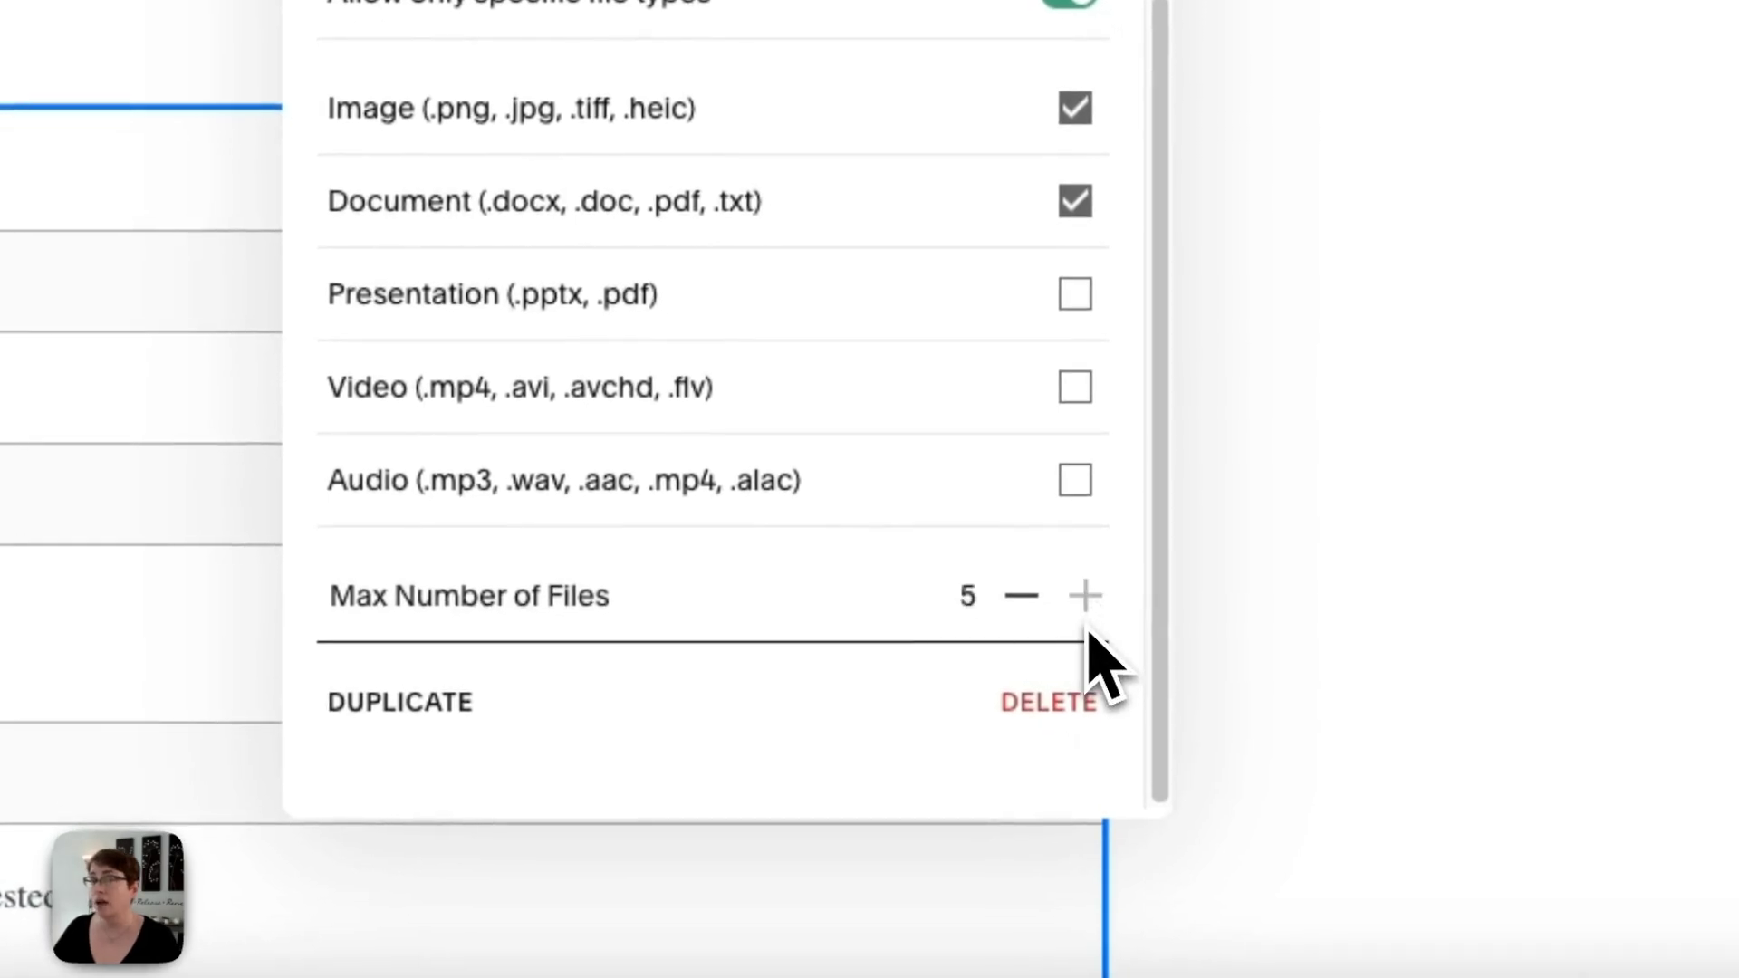
{"action": "left_click", "coordinate": [1021, 595]}
{"action": "left_click", "coordinate": [1021, 595]}
{"action": "left_click", "coordinate": [1020, 595]}
{"action": "left_click", "coordinate": [1021, 595]}
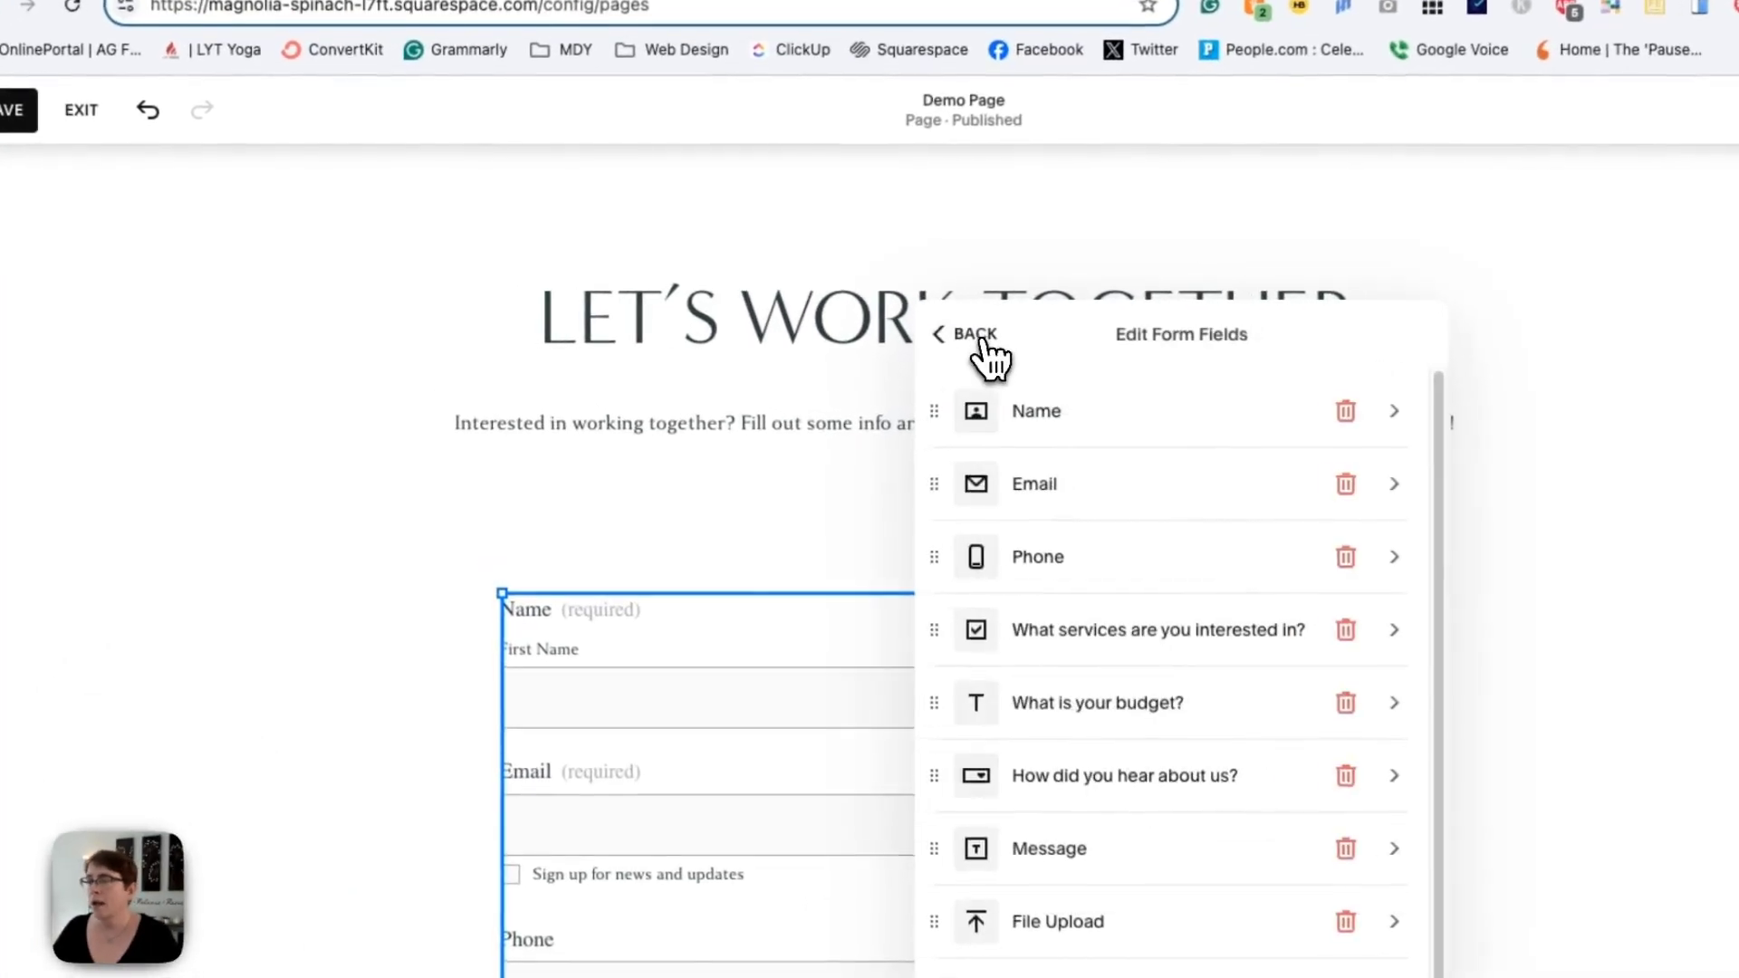
Close the form settings and save the Demo Page with File Upload above Send
{"action": "left_click", "coordinate": [977, 335]}
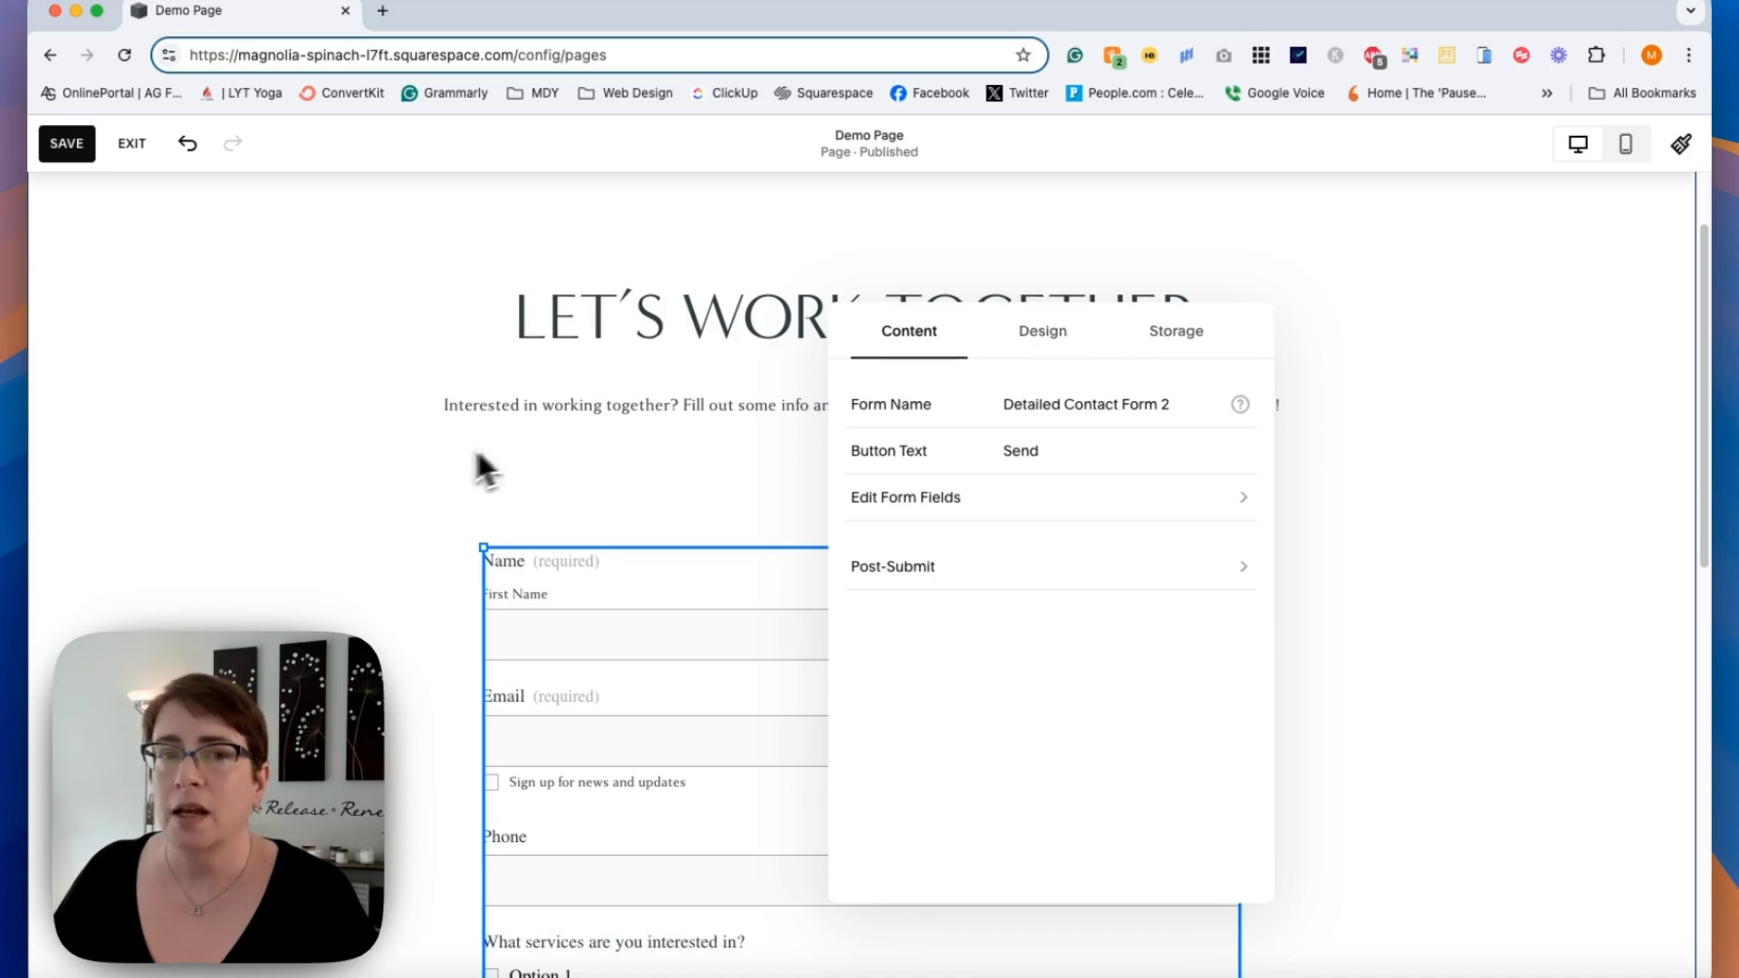
{"action": "left_click", "coordinate": [431, 459]}
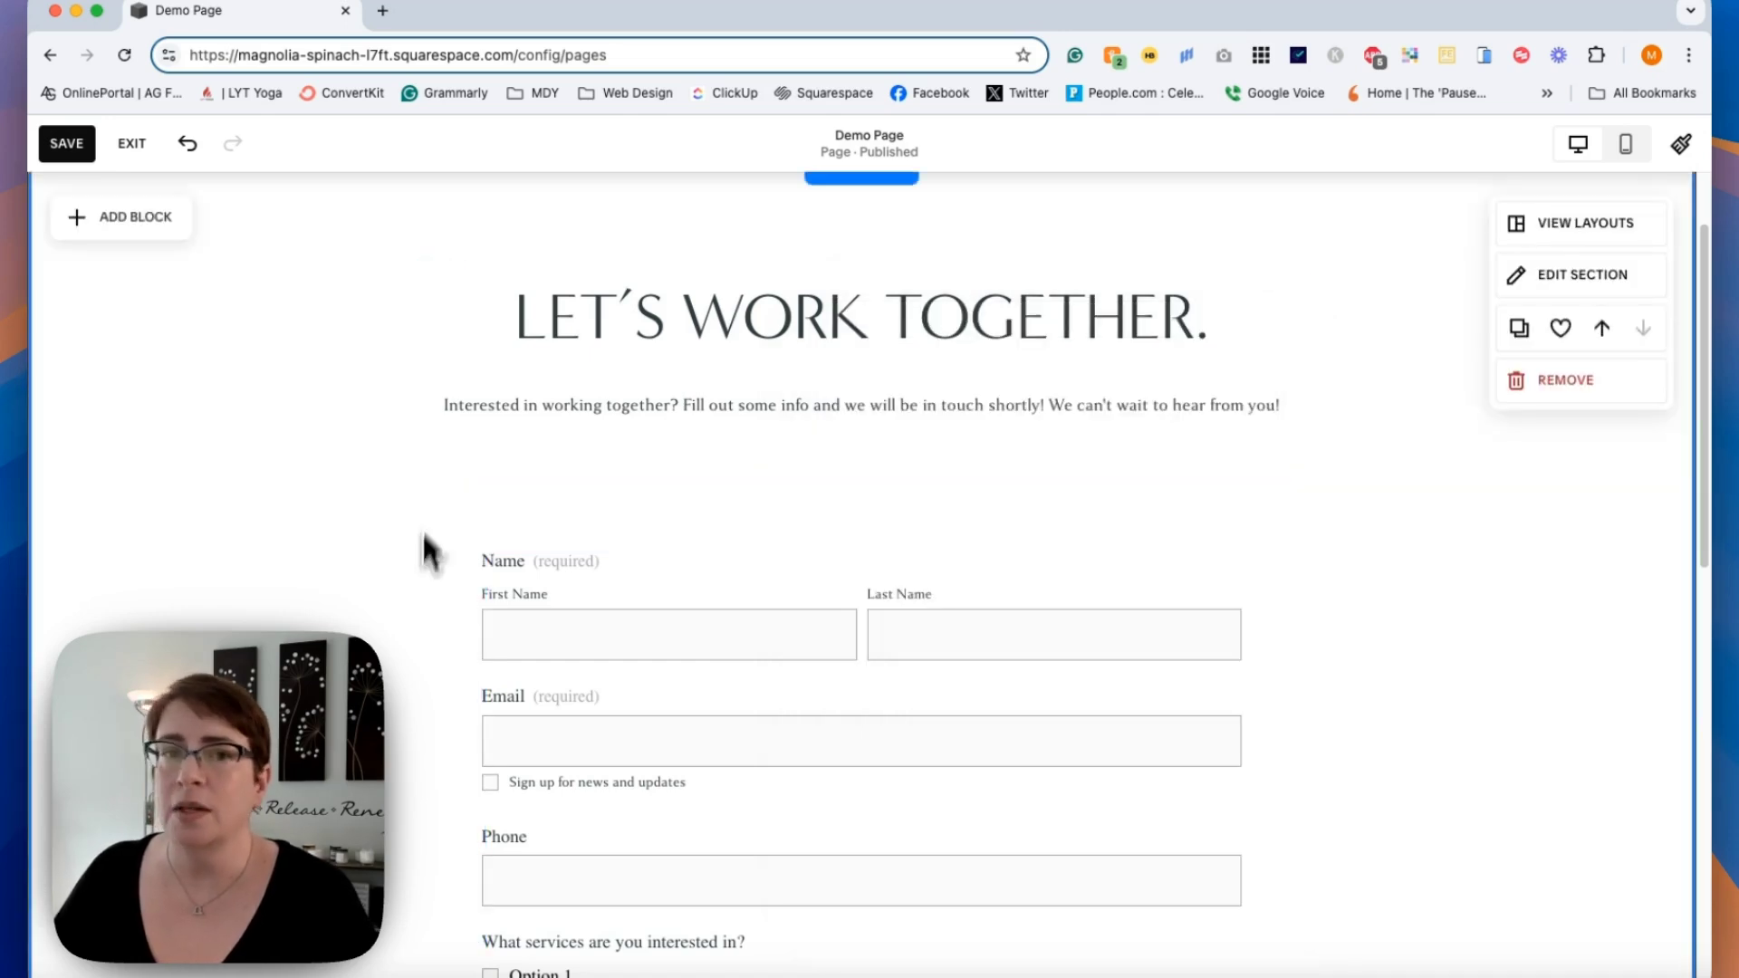
{"action": "scroll", "coordinate": [1286, 790], "scroll_direction": "down", "scroll_amount": 7}
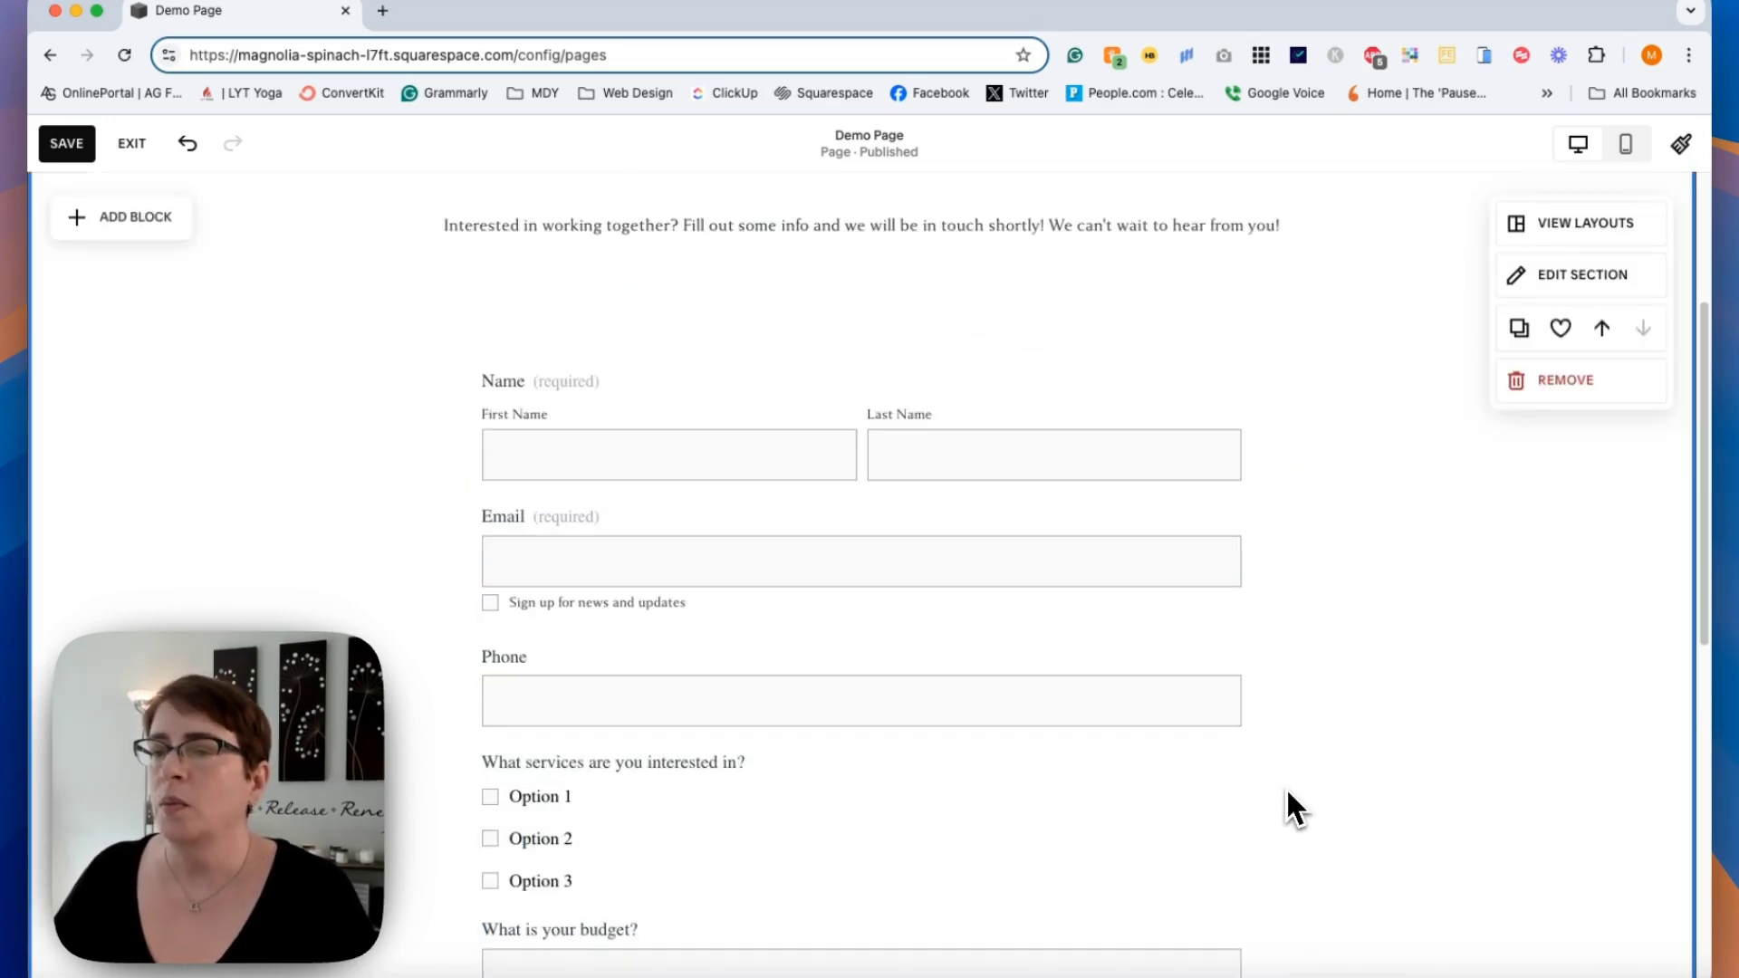
{"action": "scroll", "coordinate": [1288, 792], "scroll_direction": "down", "scroll_amount": 2}
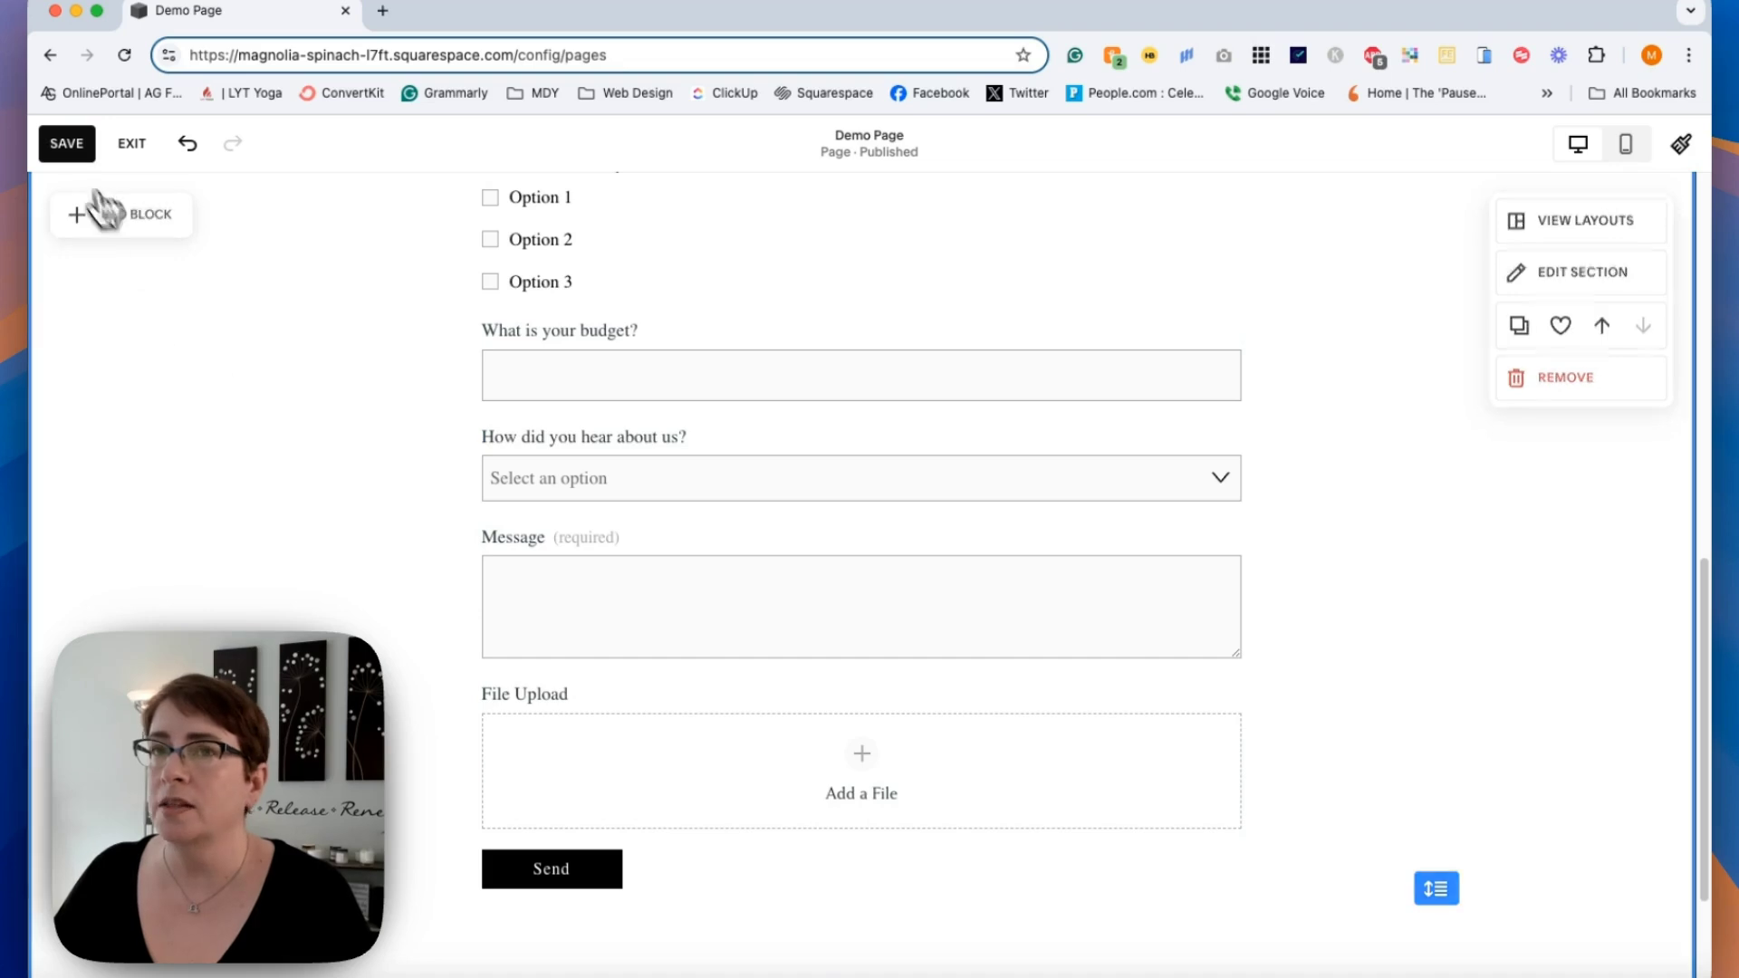
{"action": "left_click", "coordinate": [63, 150]}
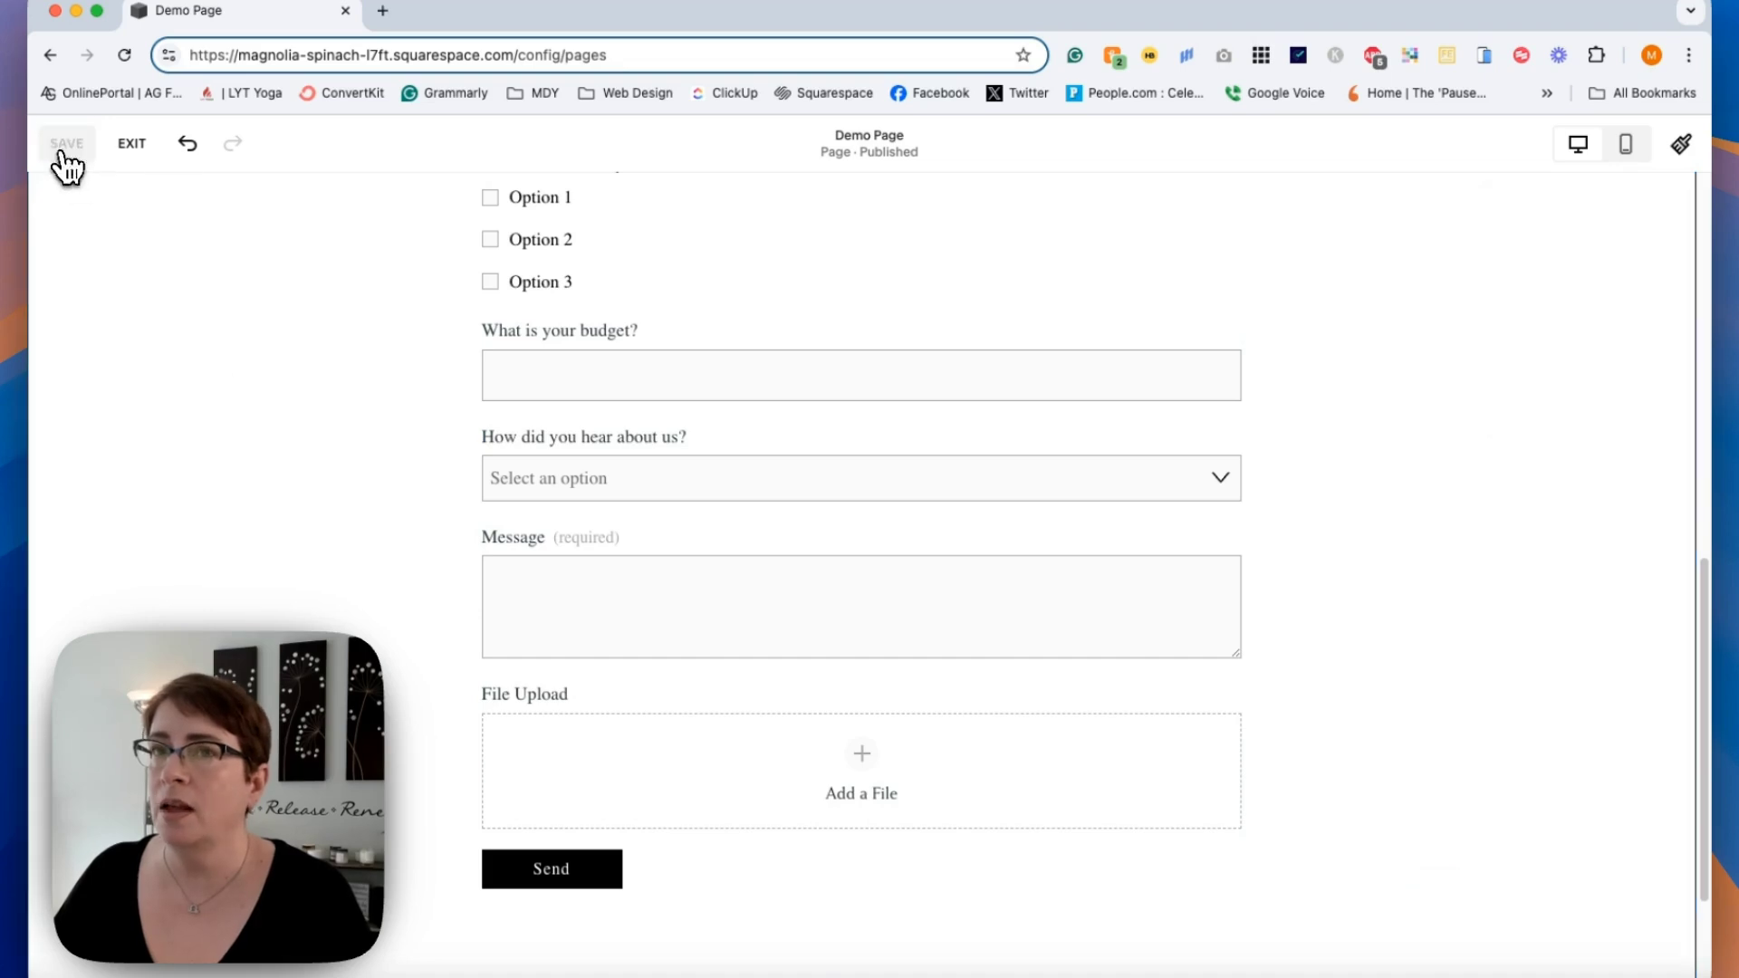
Exit the editor and preview the Demo Page full screen down to the contact form
{"action": "left_click", "coordinate": [133, 145]}
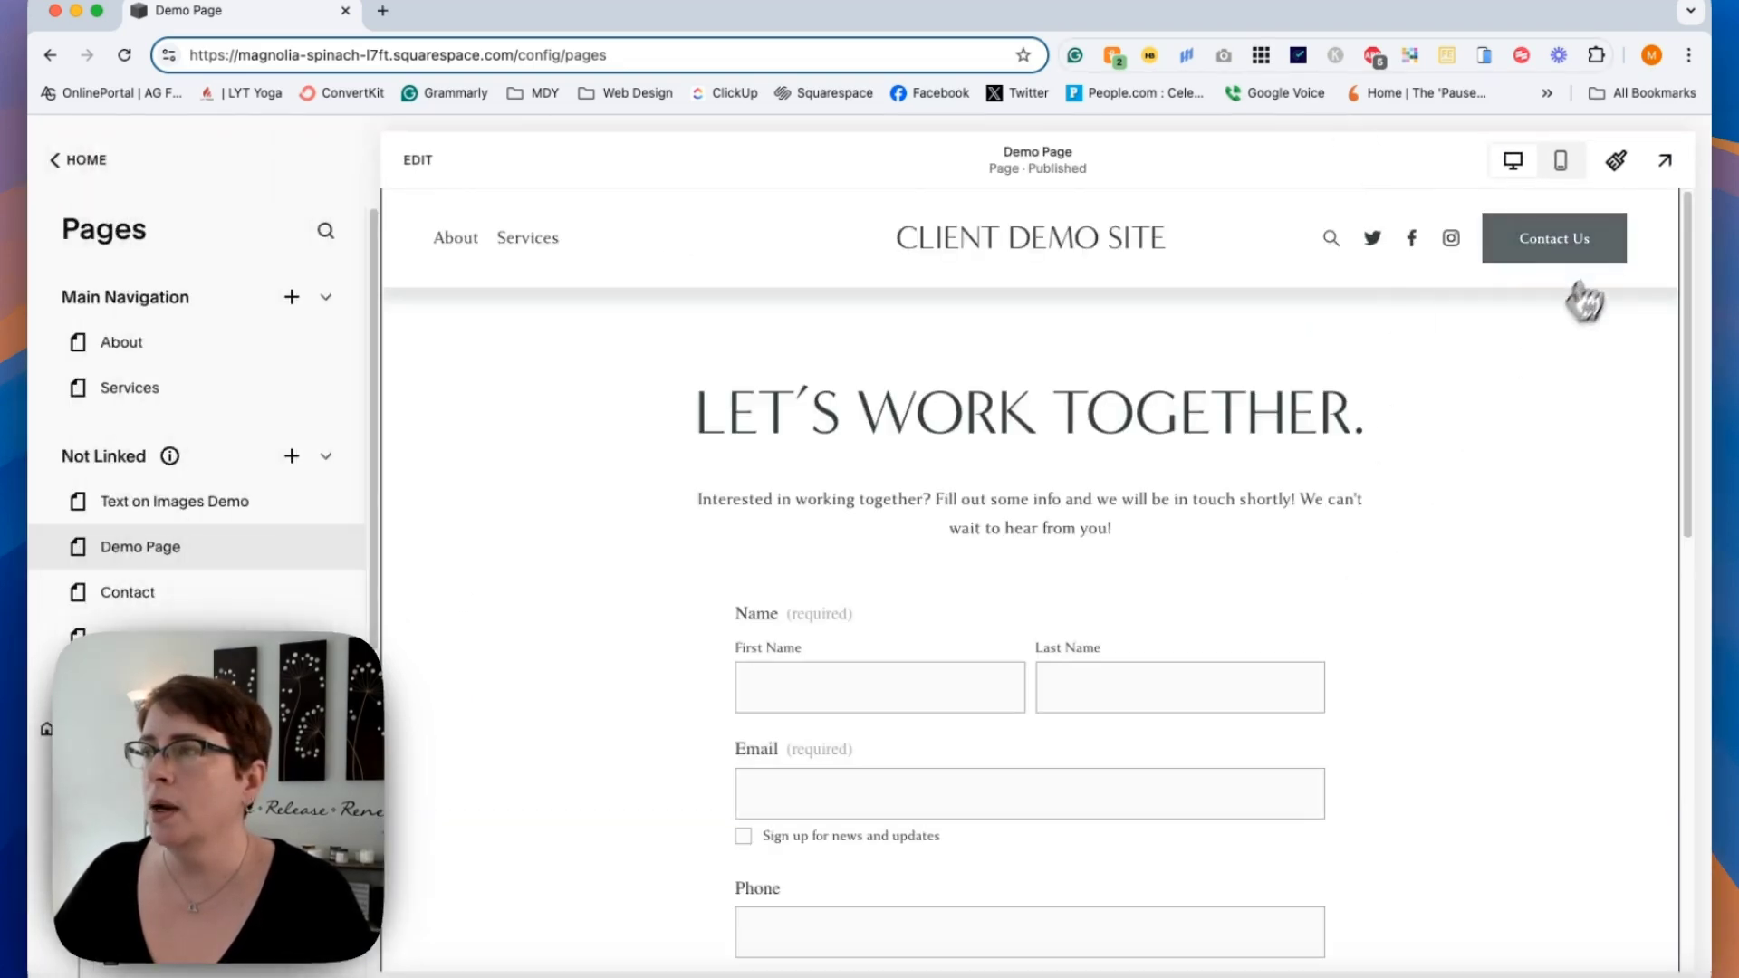
{"action": "left_click", "coordinate": [1676, 161]}
{"action": "scroll", "coordinate": [1301, 602], "scroll_direction": "down", "scroll_amount": 8}
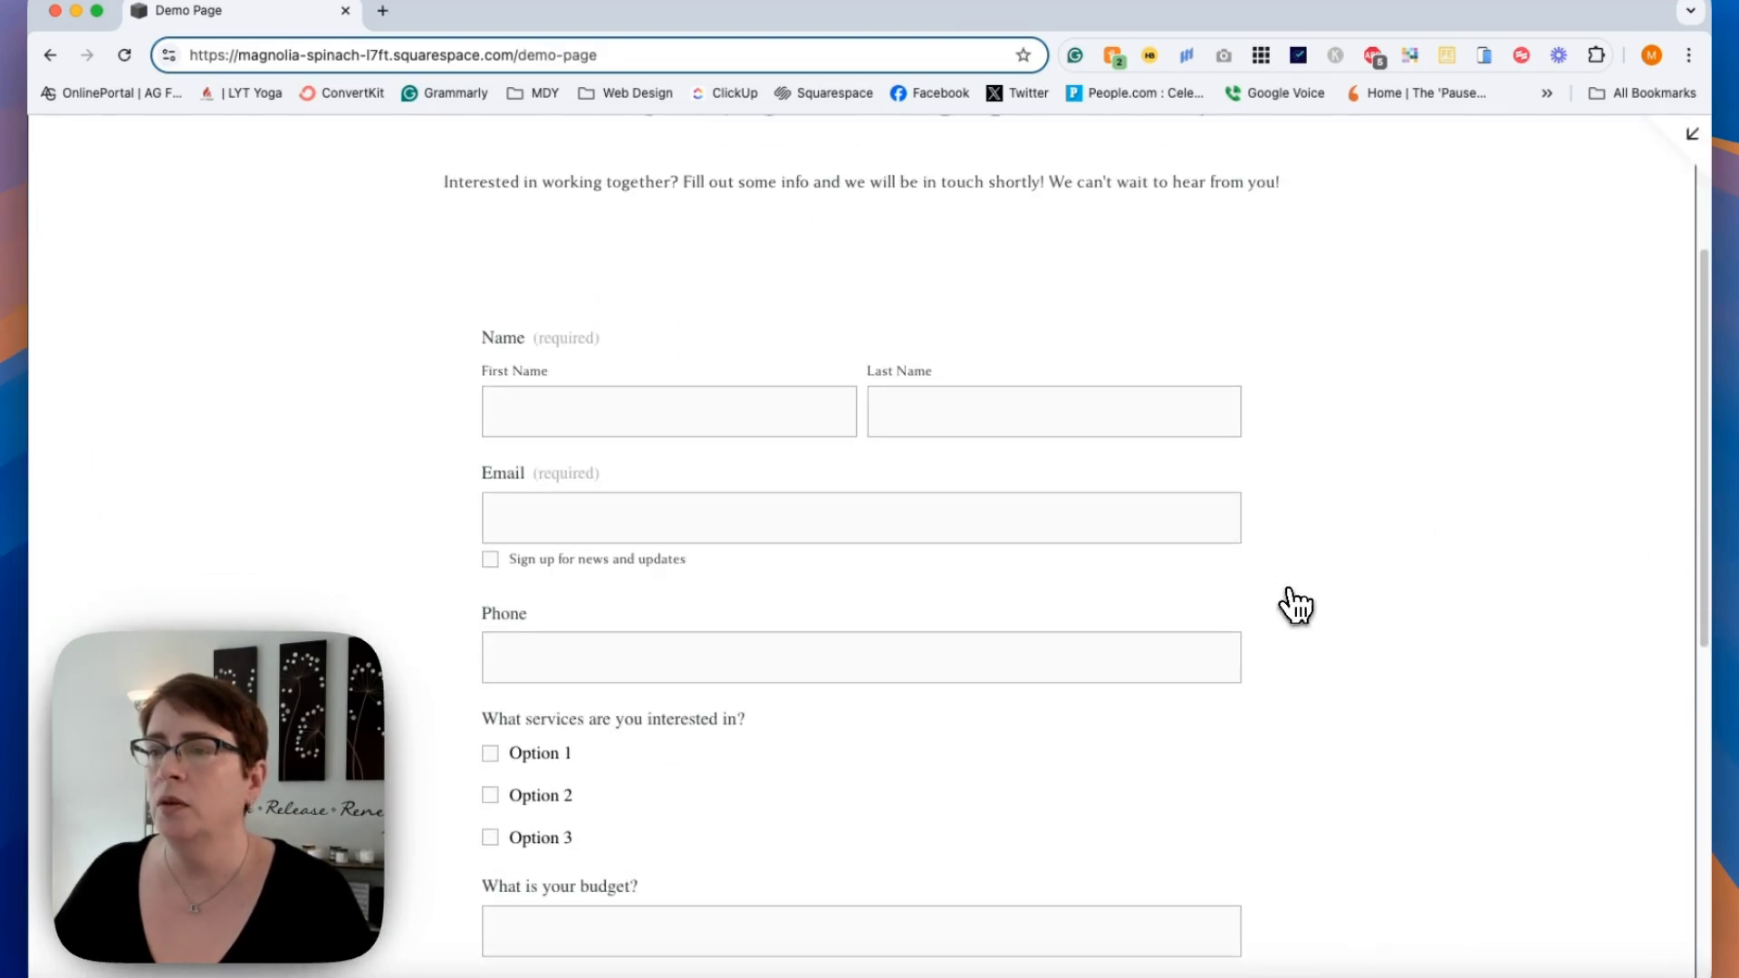
{"action": "scroll", "coordinate": [1297, 606], "scroll_direction": "down", "scroll_amount": 3}
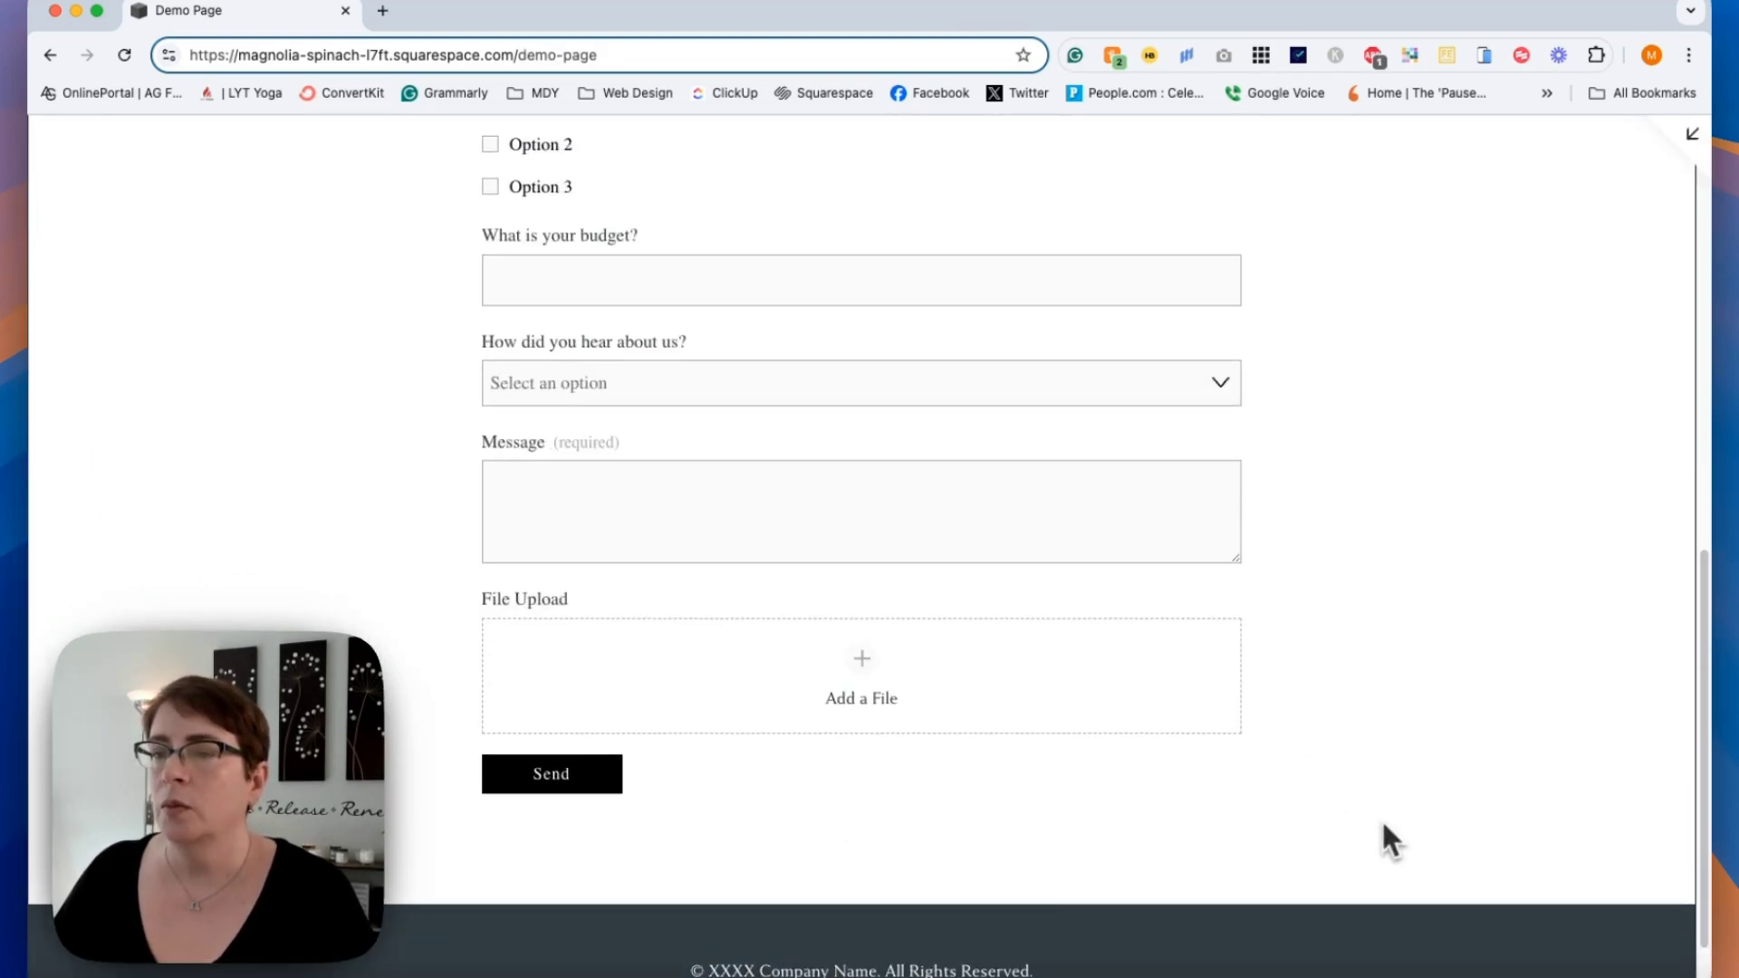
Confirm 'Add a File' opens a file picker, cancel it, and exit the preview
{"action": "left_click", "coordinate": [854, 684]}
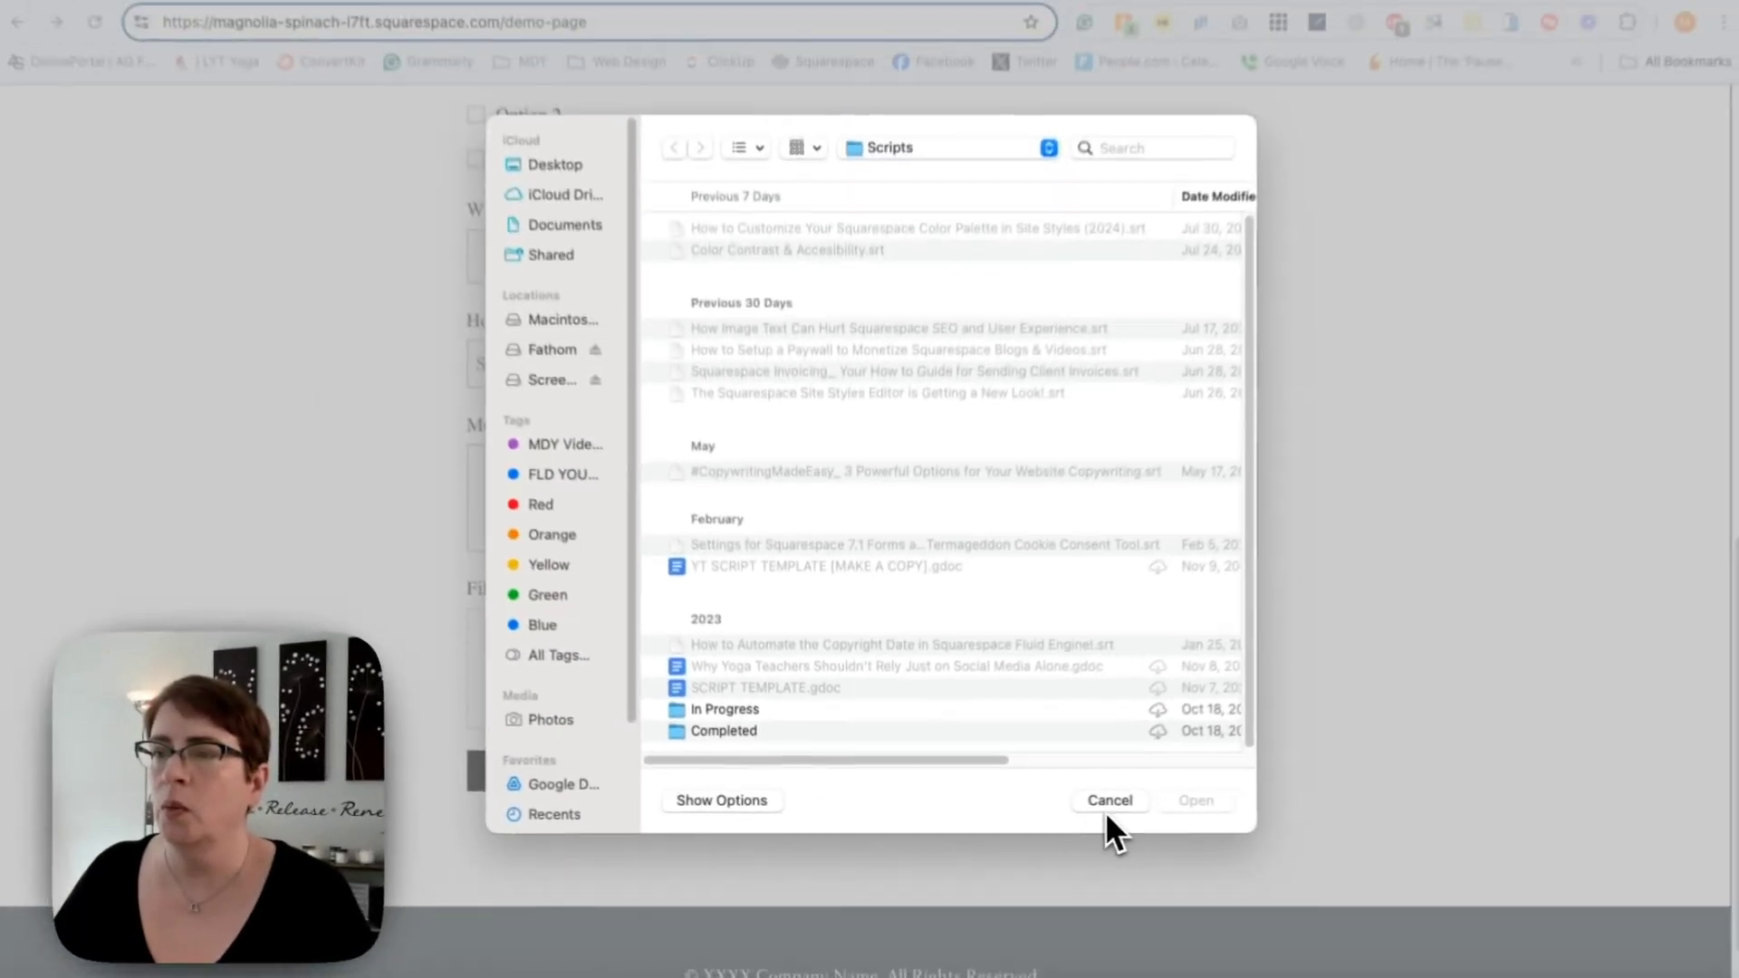
{"action": "left_click", "coordinate": [1109, 807]}
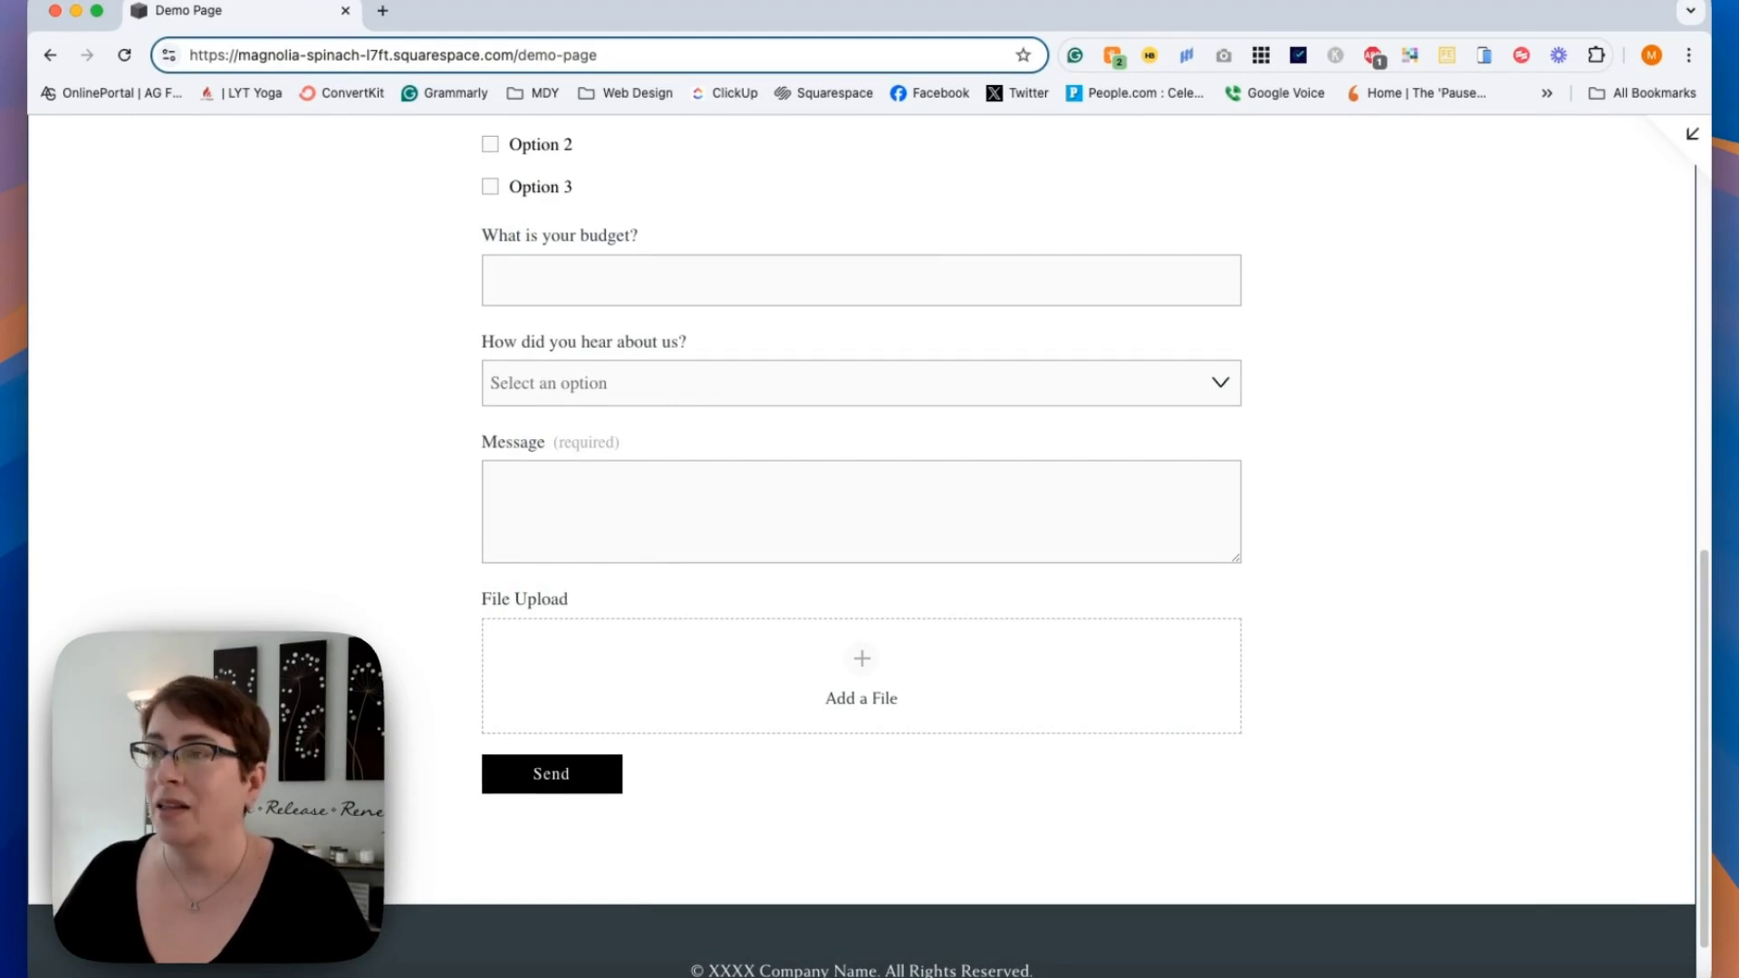
{"action": "scroll", "coordinate": [1398, 616], "scroll_direction": "up", "scroll_amount": 2}
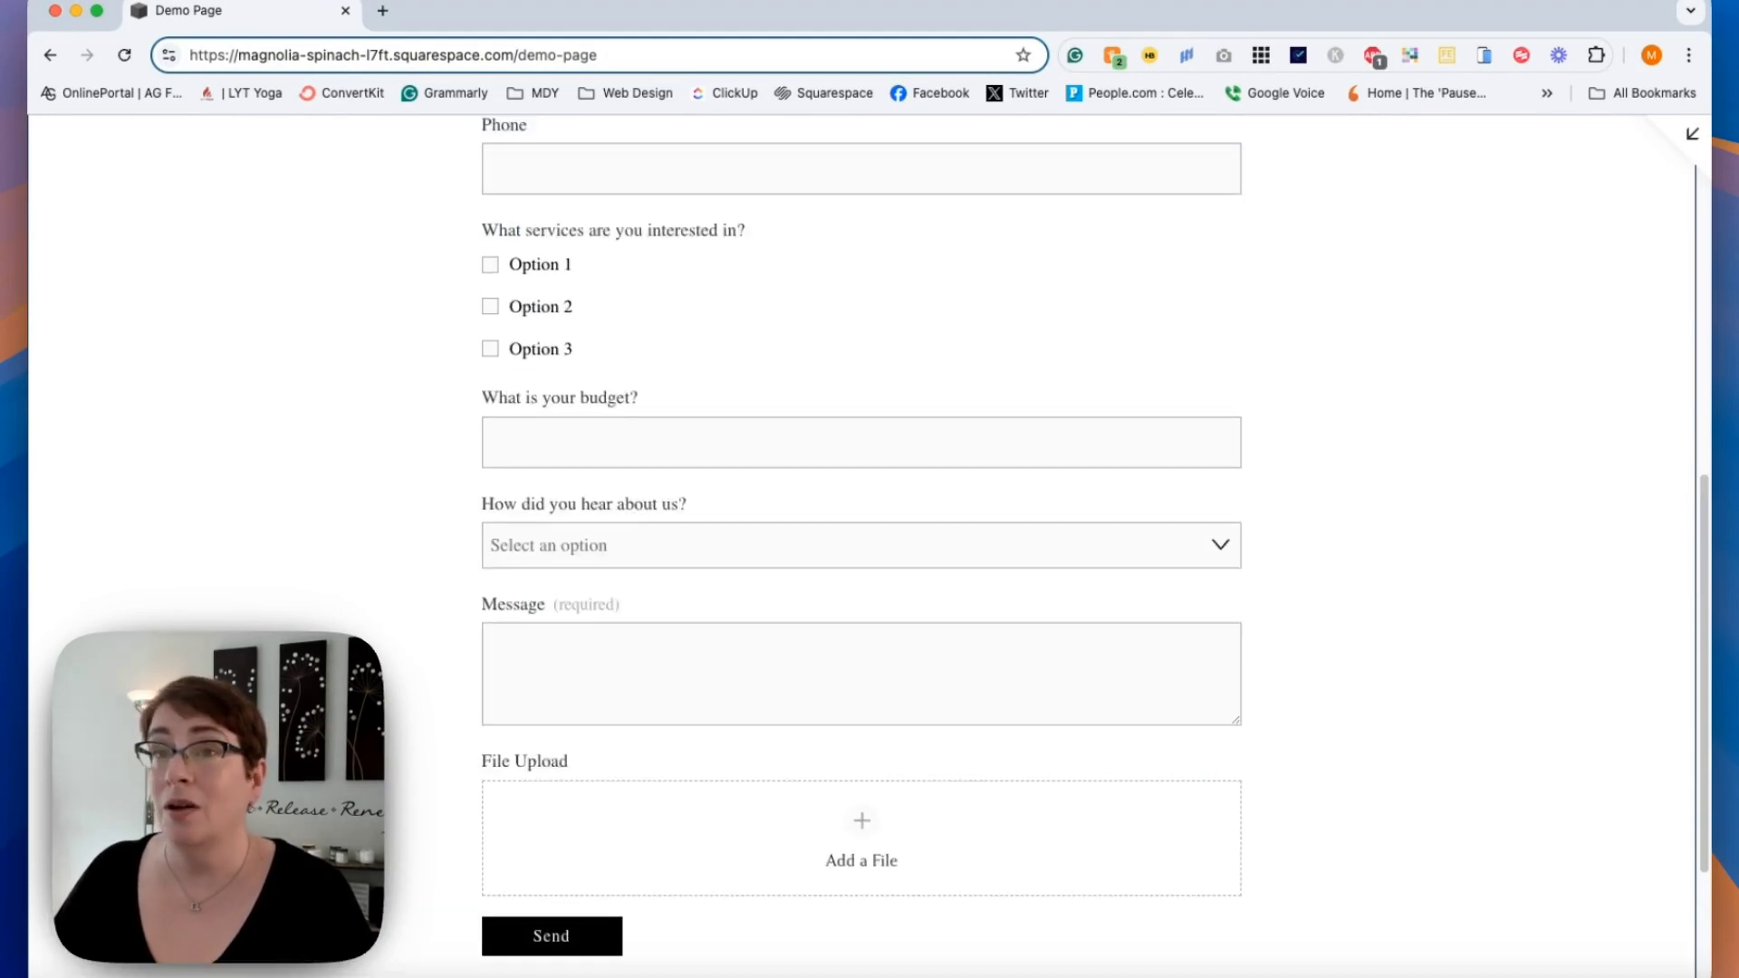
{"action": "left_click", "coordinate": [1692, 135]}
Reopen the Demo Page for editing and search the block list for 'form'
{"action": "scroll", "coordinate": [1506, 661], "scroll_direction": "up", "scroll_amount": 8}
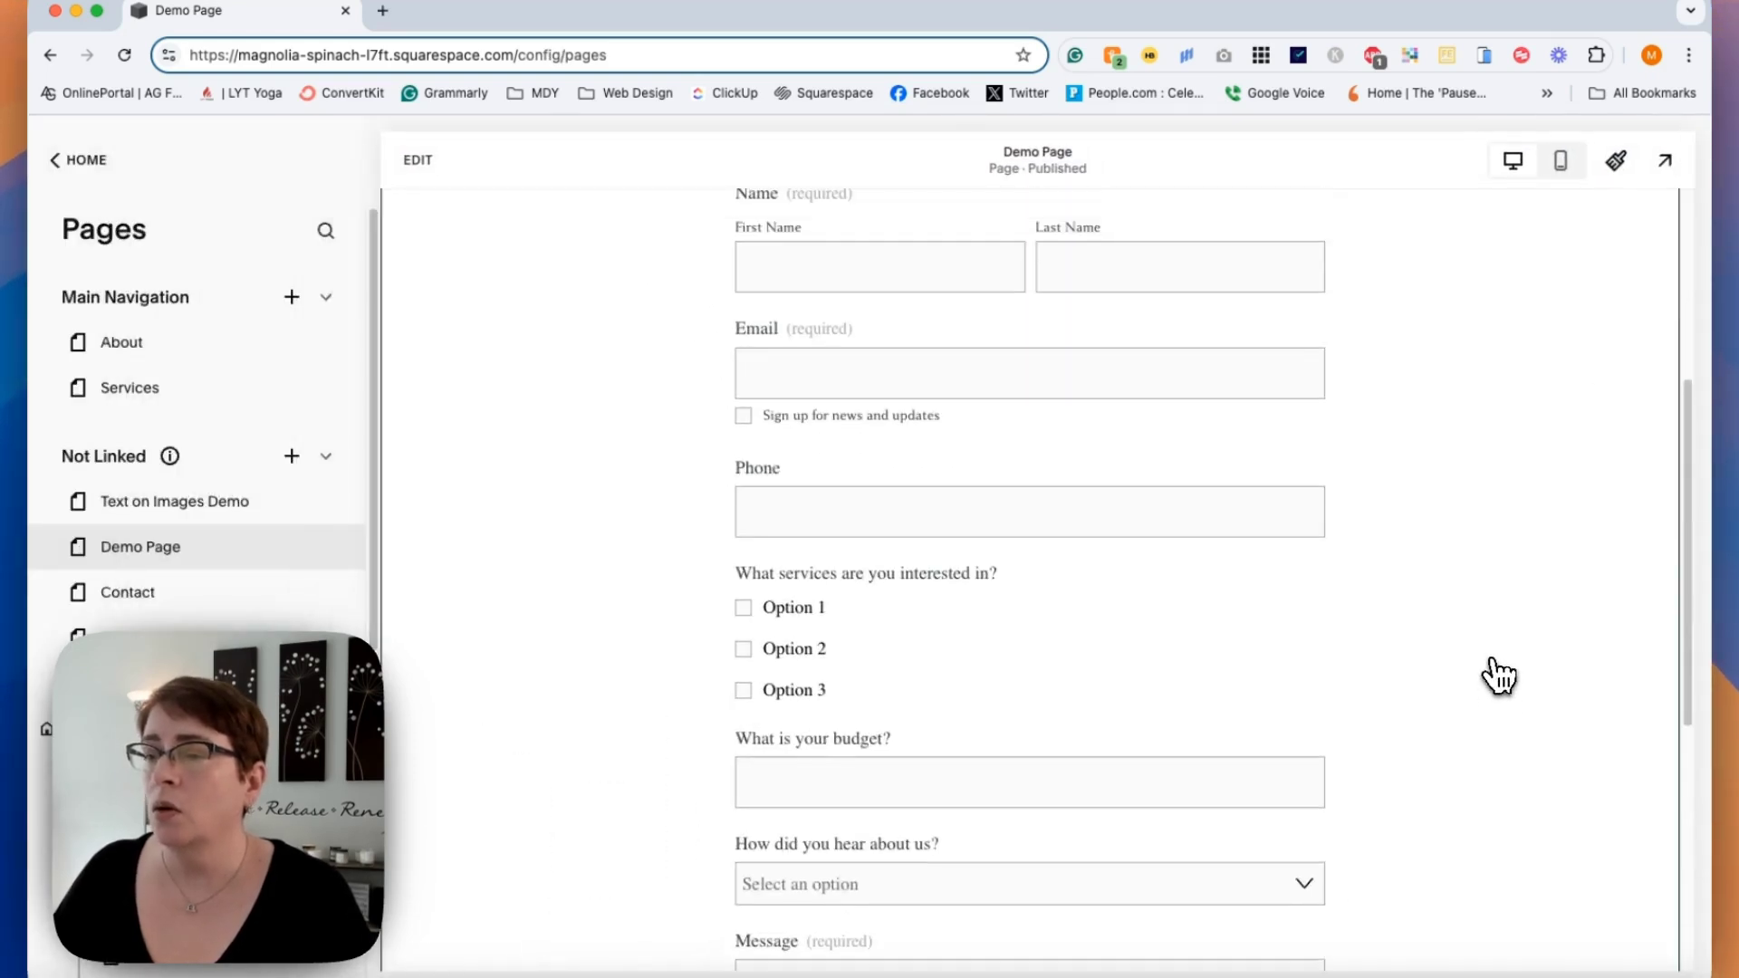
{"action": "left_click", "coordinate": [418, 160]}
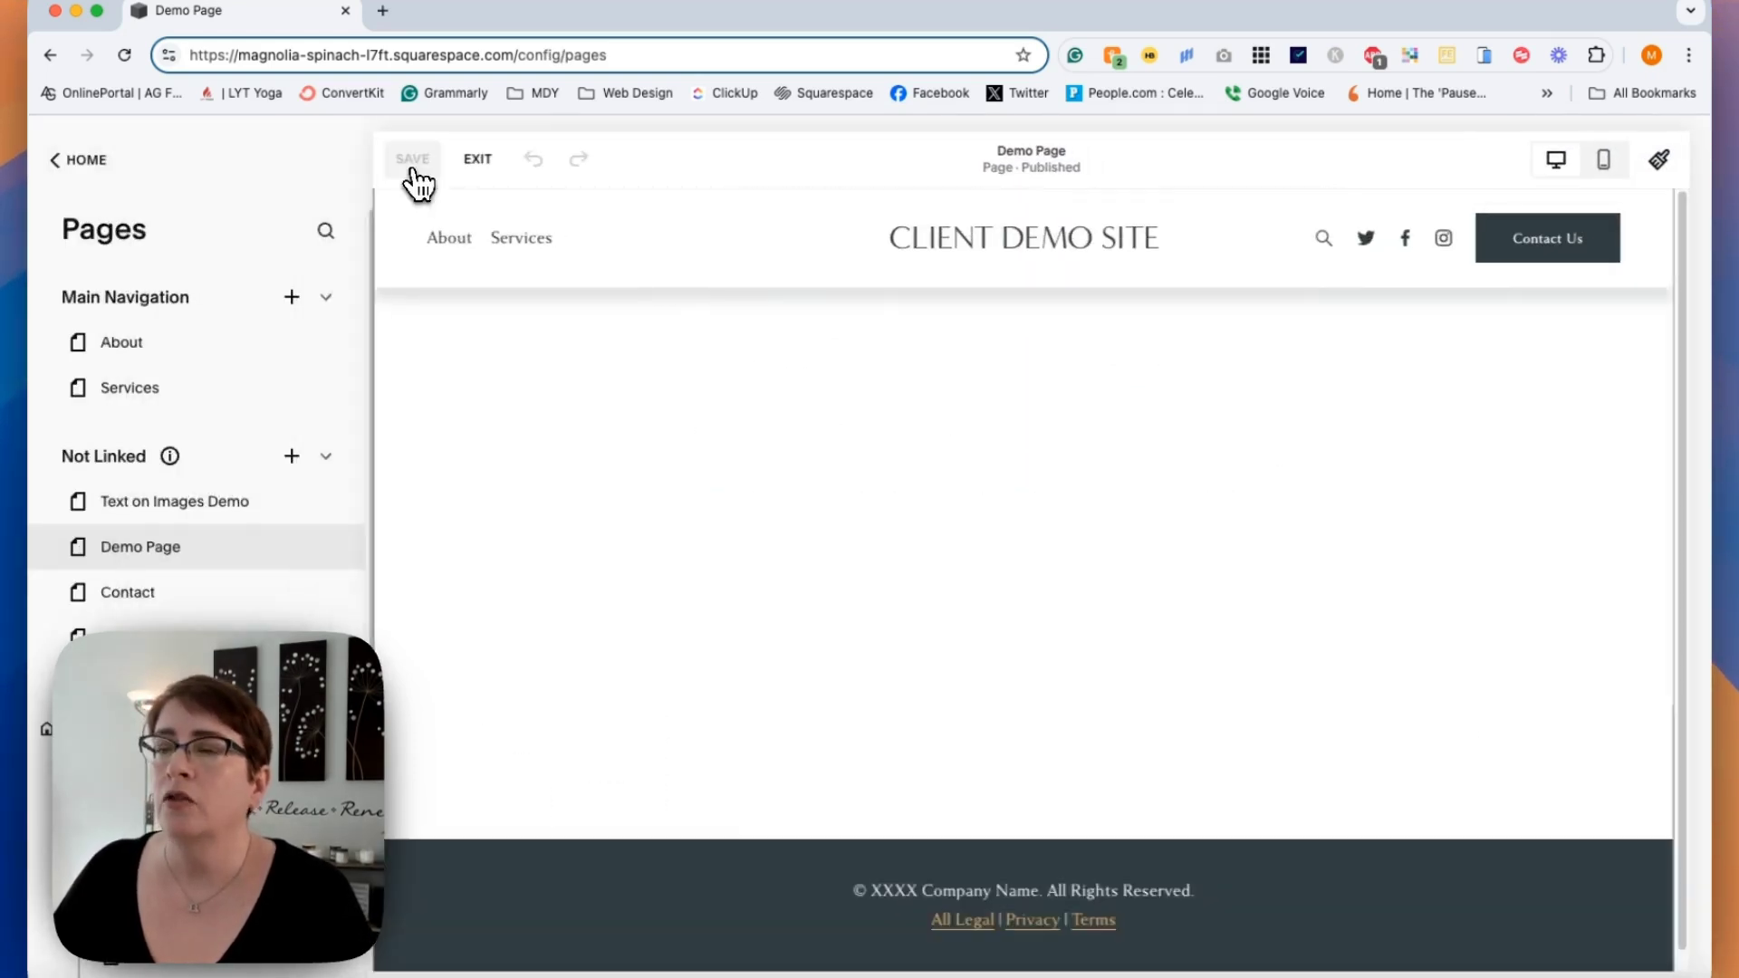
{"action": "scroll", "coordinate": [1218, 665], "scroll_direction": "down", "scroll_amount": 12}
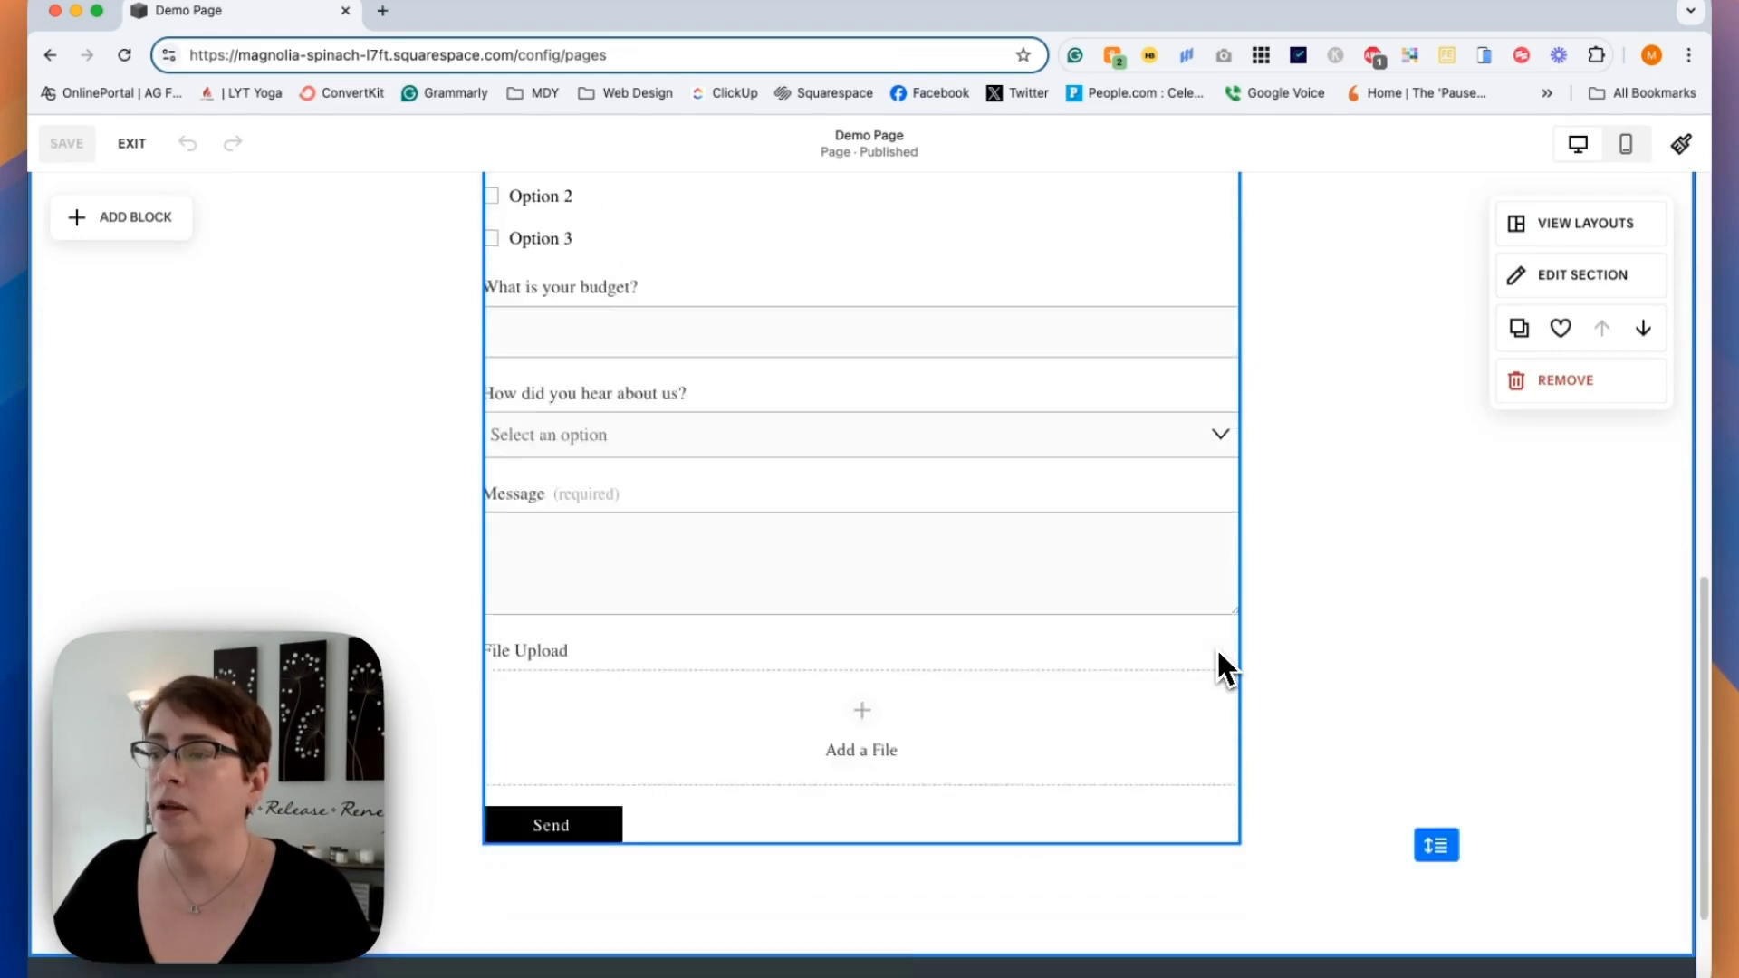
{"action": "left_click", "coordinate": [89, 220]}
{"action": "scroll", "coordinate": [271, 450], "scroll_direction": "down", "scroll_amount": 3}
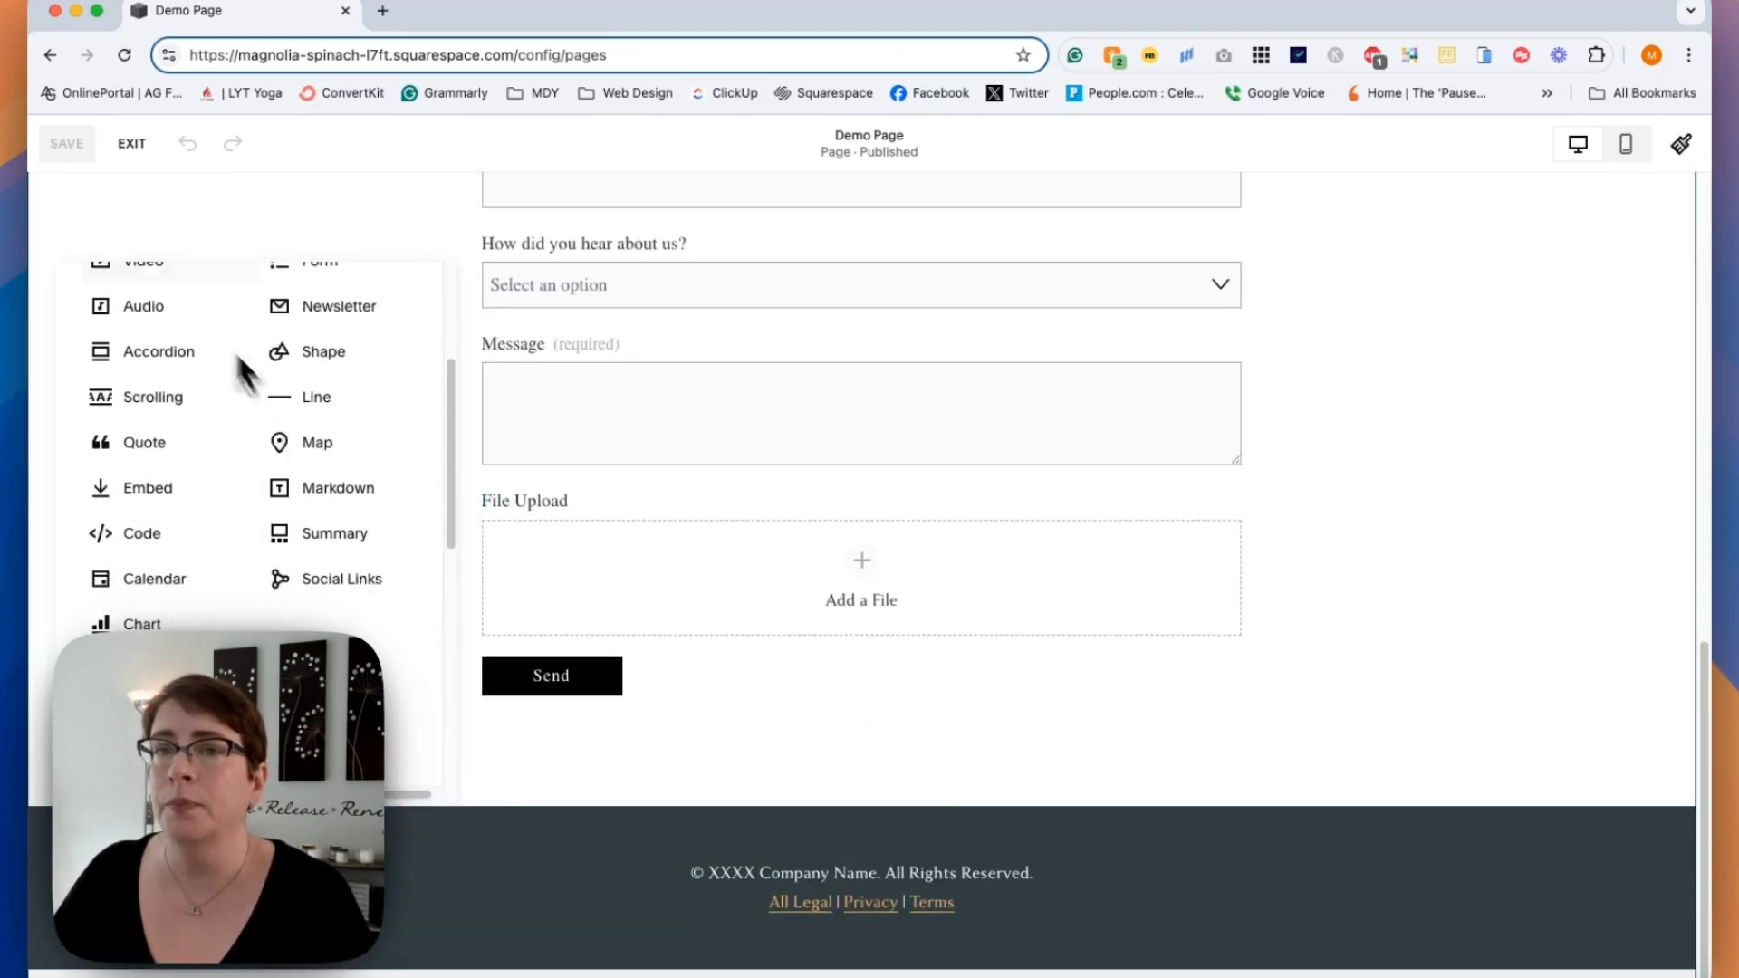
{"action": "scroll", "coordinate": [194, 431], "scroll_direction": "down", "scroll_amount": 1}
{"action": "scroll", "coordinate": [196, 444], "scroll_direction": "up", "scroll_amount": 5}
{"action": "left_click", "coordinate": [210, 322]}
{"action": "type", "text": "for"}
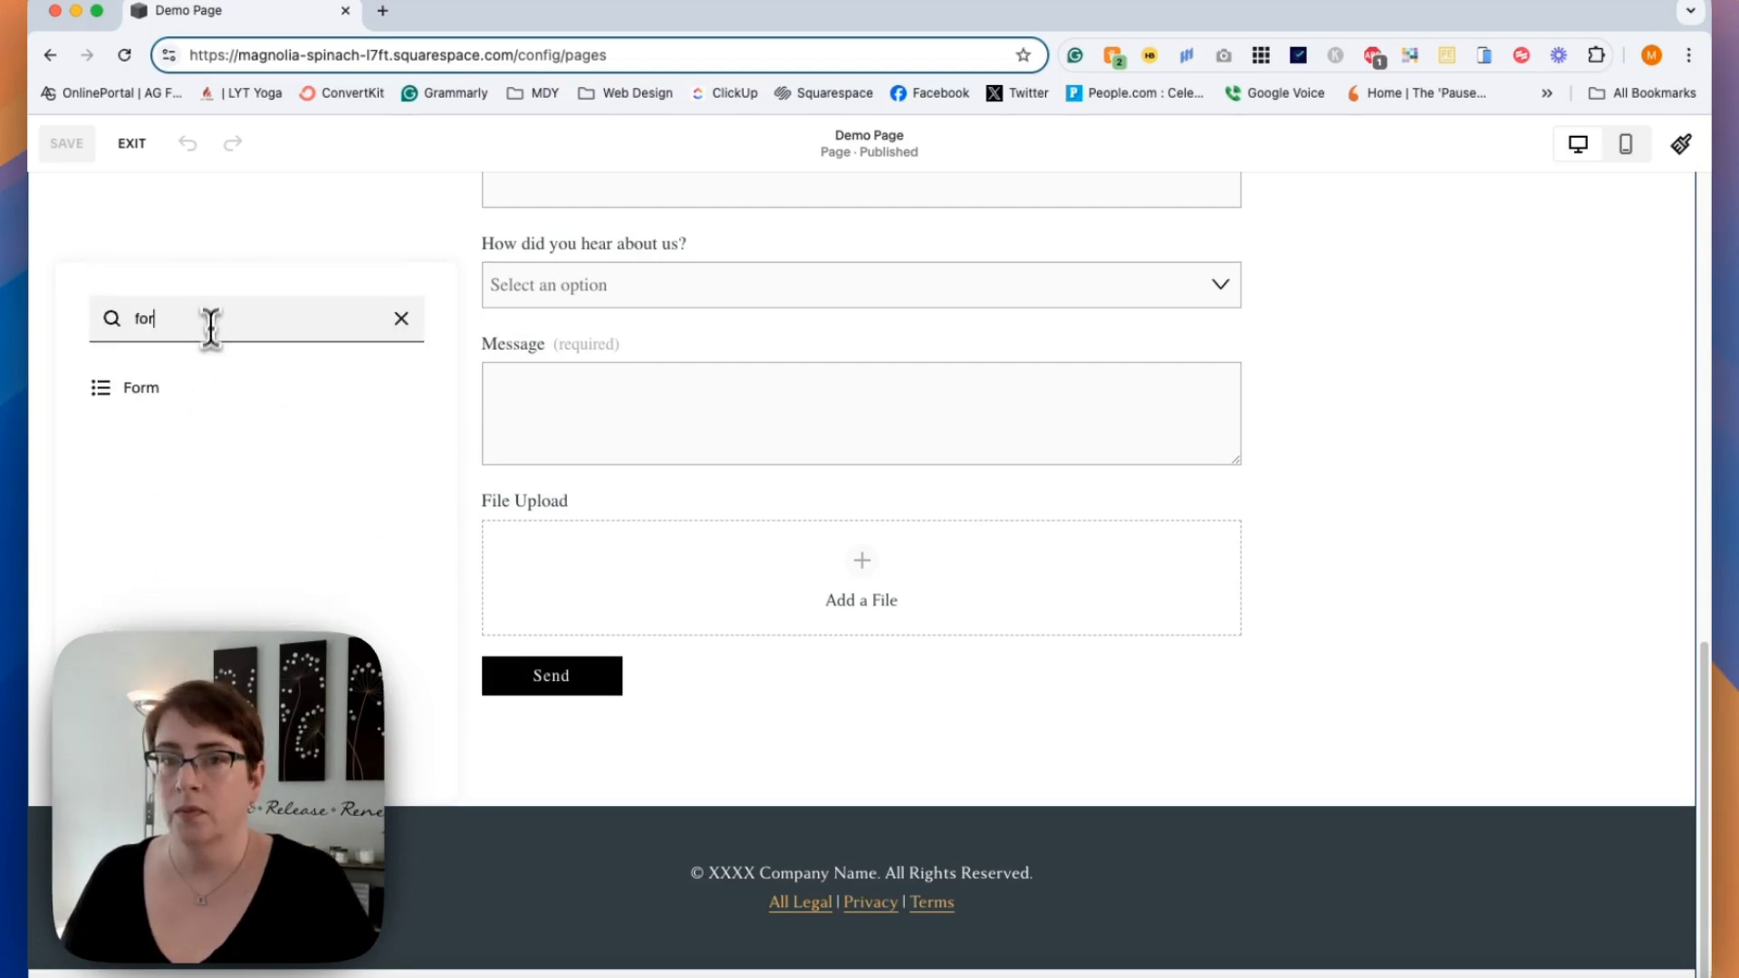
{"action": "type", "text": "m"}
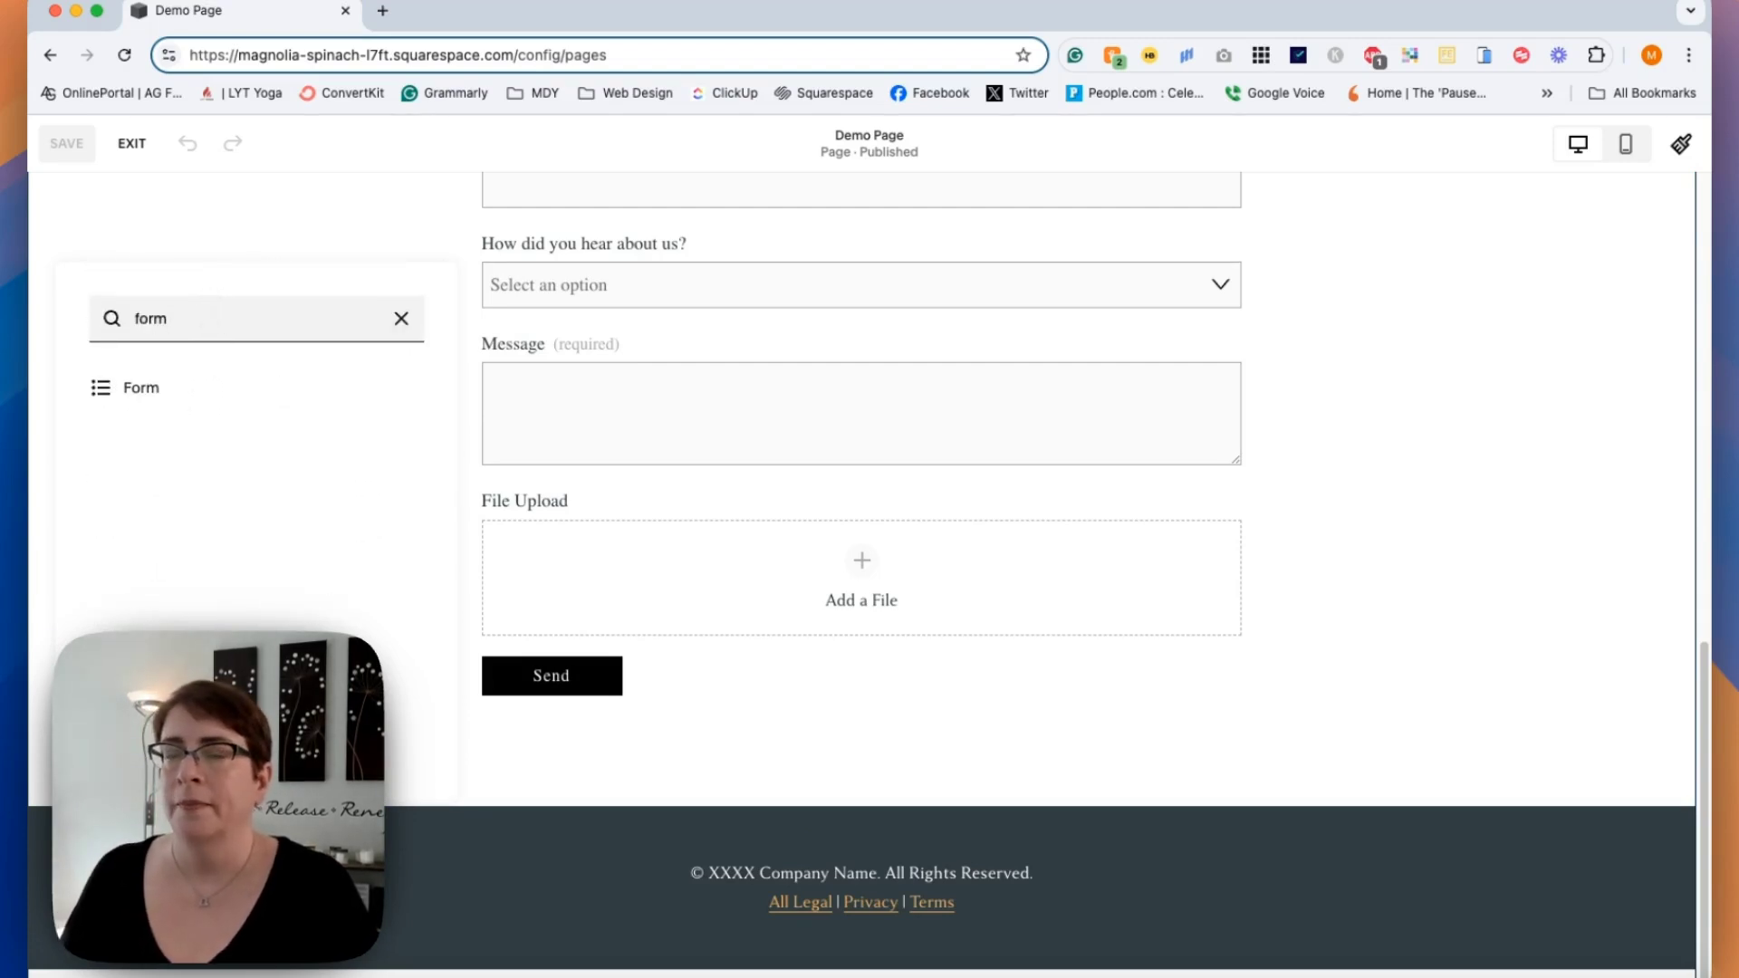
Insert a new Form block and place it below the original form's Send button
{"action": "left_click", "coordinate": [106, 390]}
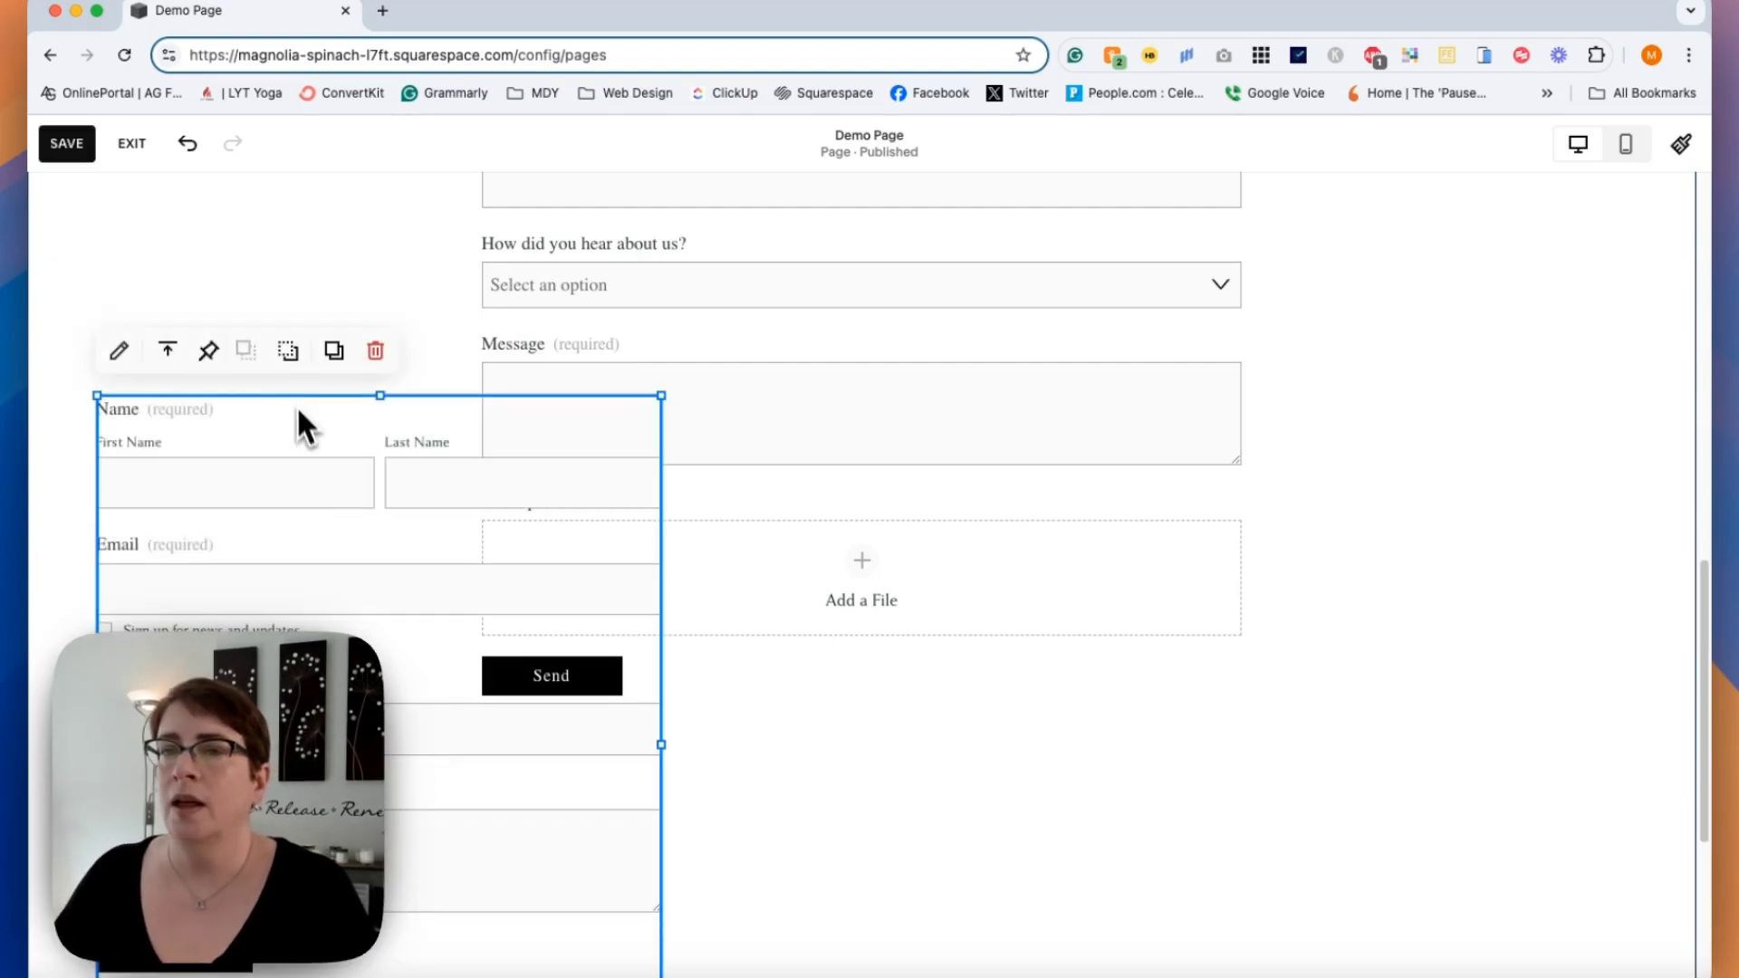
{"action": "left_click_drag", "start_coordinate": [296, 405], "coordinate": [758, 846]}
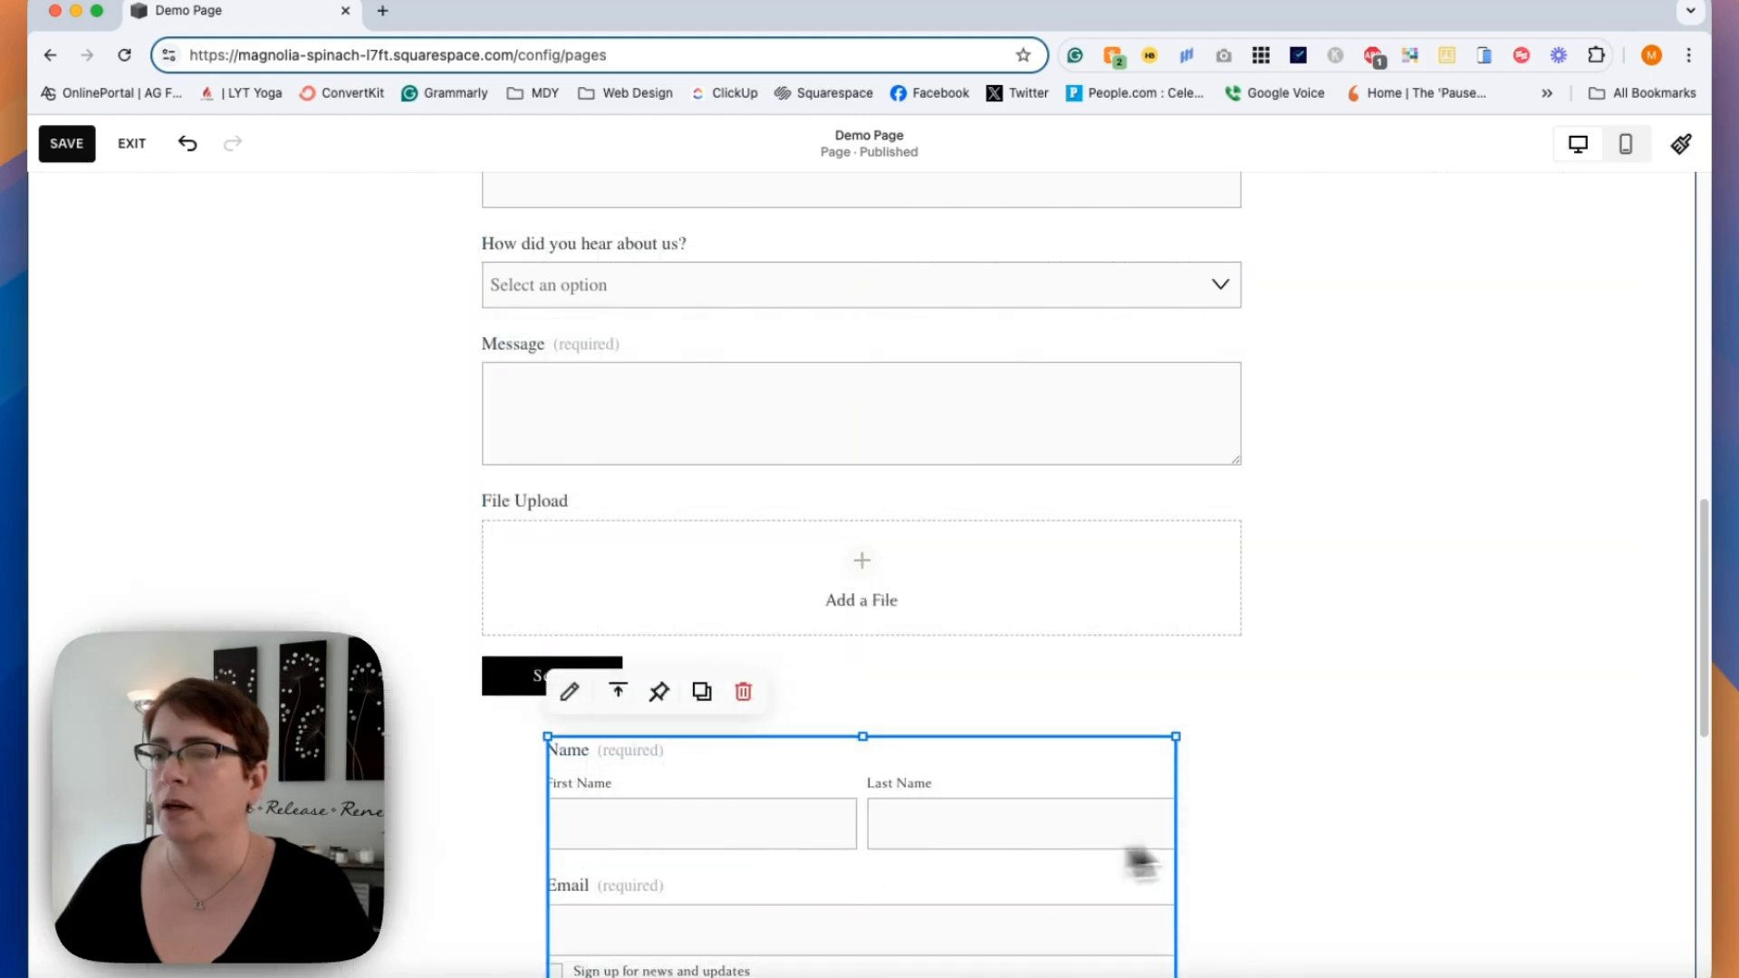
{"action": "scroll", "coordinate": [1257, 846], "scroll_direction": "down", "scroll_amount": 3}
{"action": "left_click", "coordinate": [1272, 797]}
{"action": "scroll", "coordinate": [1272, 797], "scroll_direction": "down", "scroll_amount": 3}
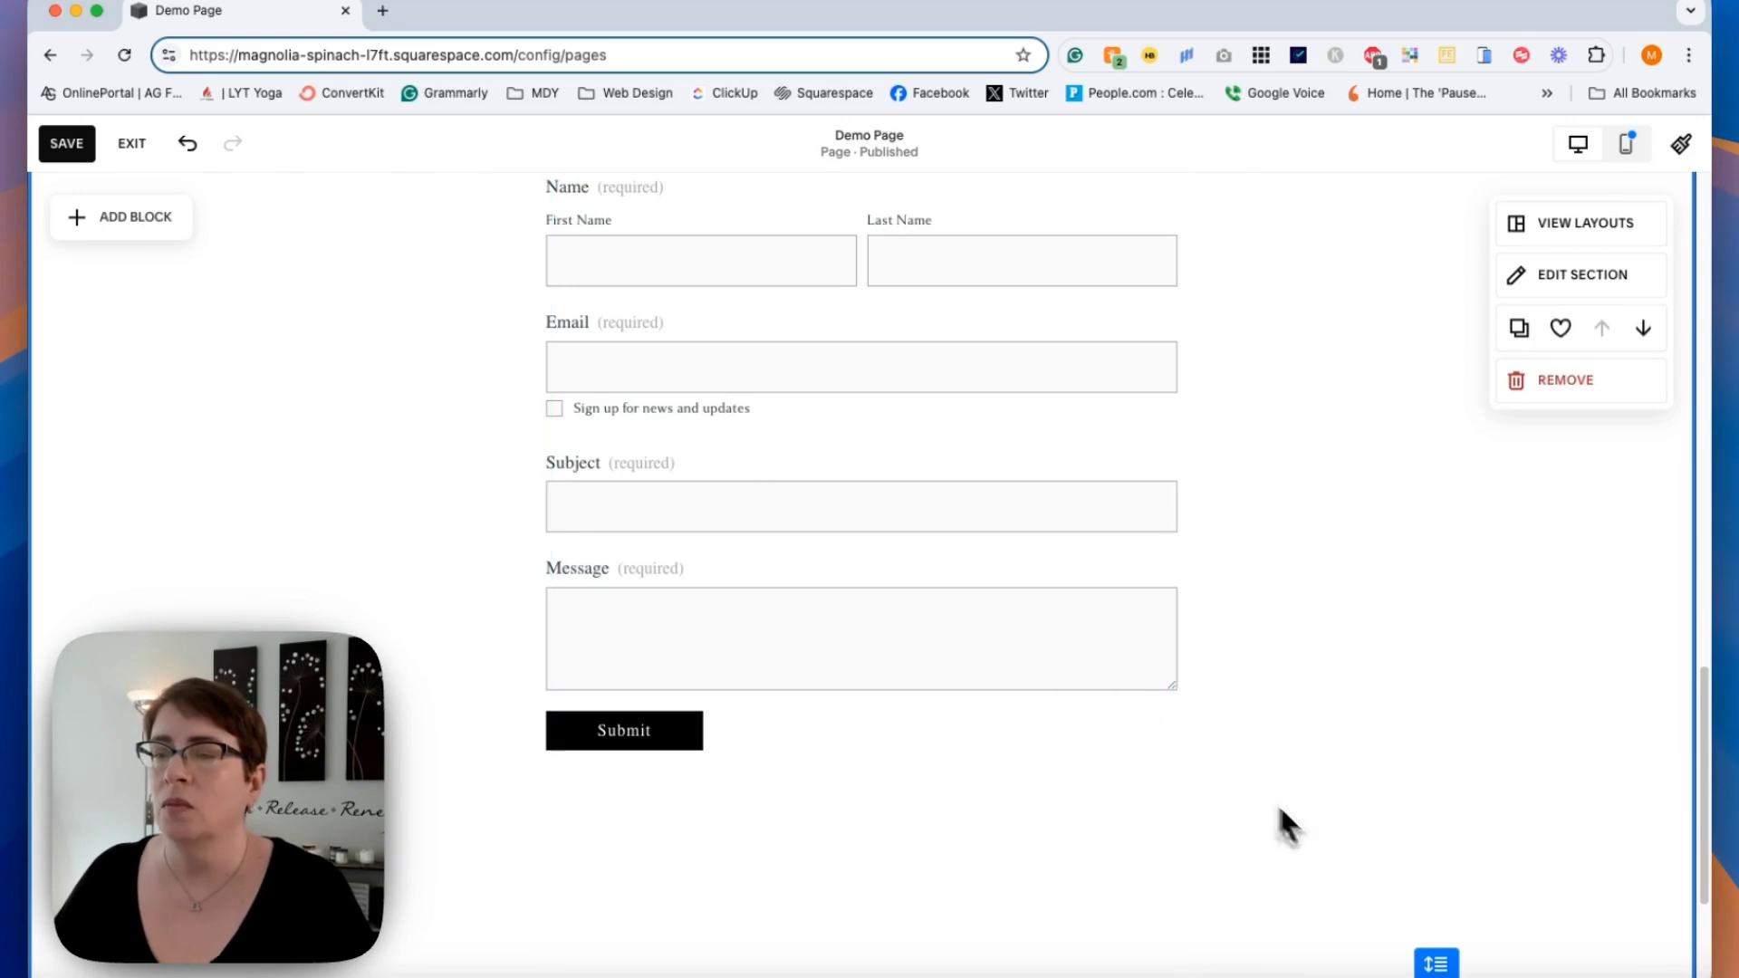
{"action": "scroll", "coordinate": [1315, 830], "scroll_direction": "up", "scroll_amount": 3}
{"action": "scroll", "coordinate": [1295, 838], "scroll_direction": "down", "scroll_amount": 1}
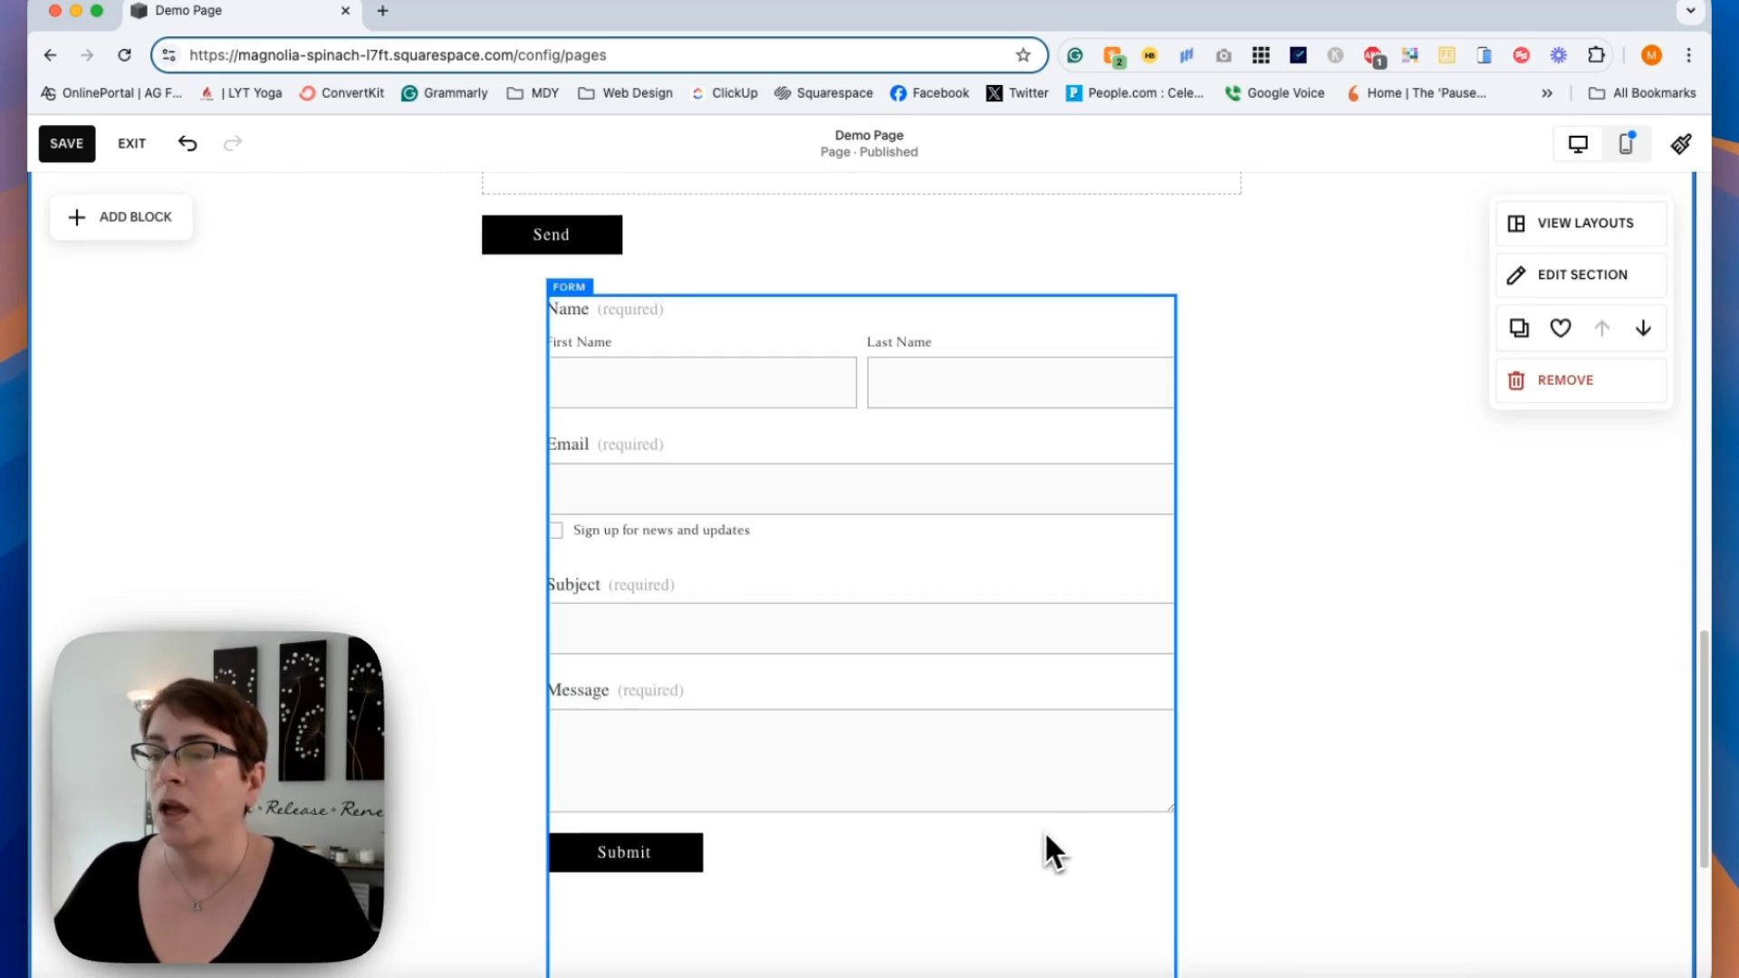
Delete the new Form block, leaving only the original contact form
{"action": "left_click", "coordinate": [567, 301]}
{"action": "left_click", "coordinate": [725, 270]}
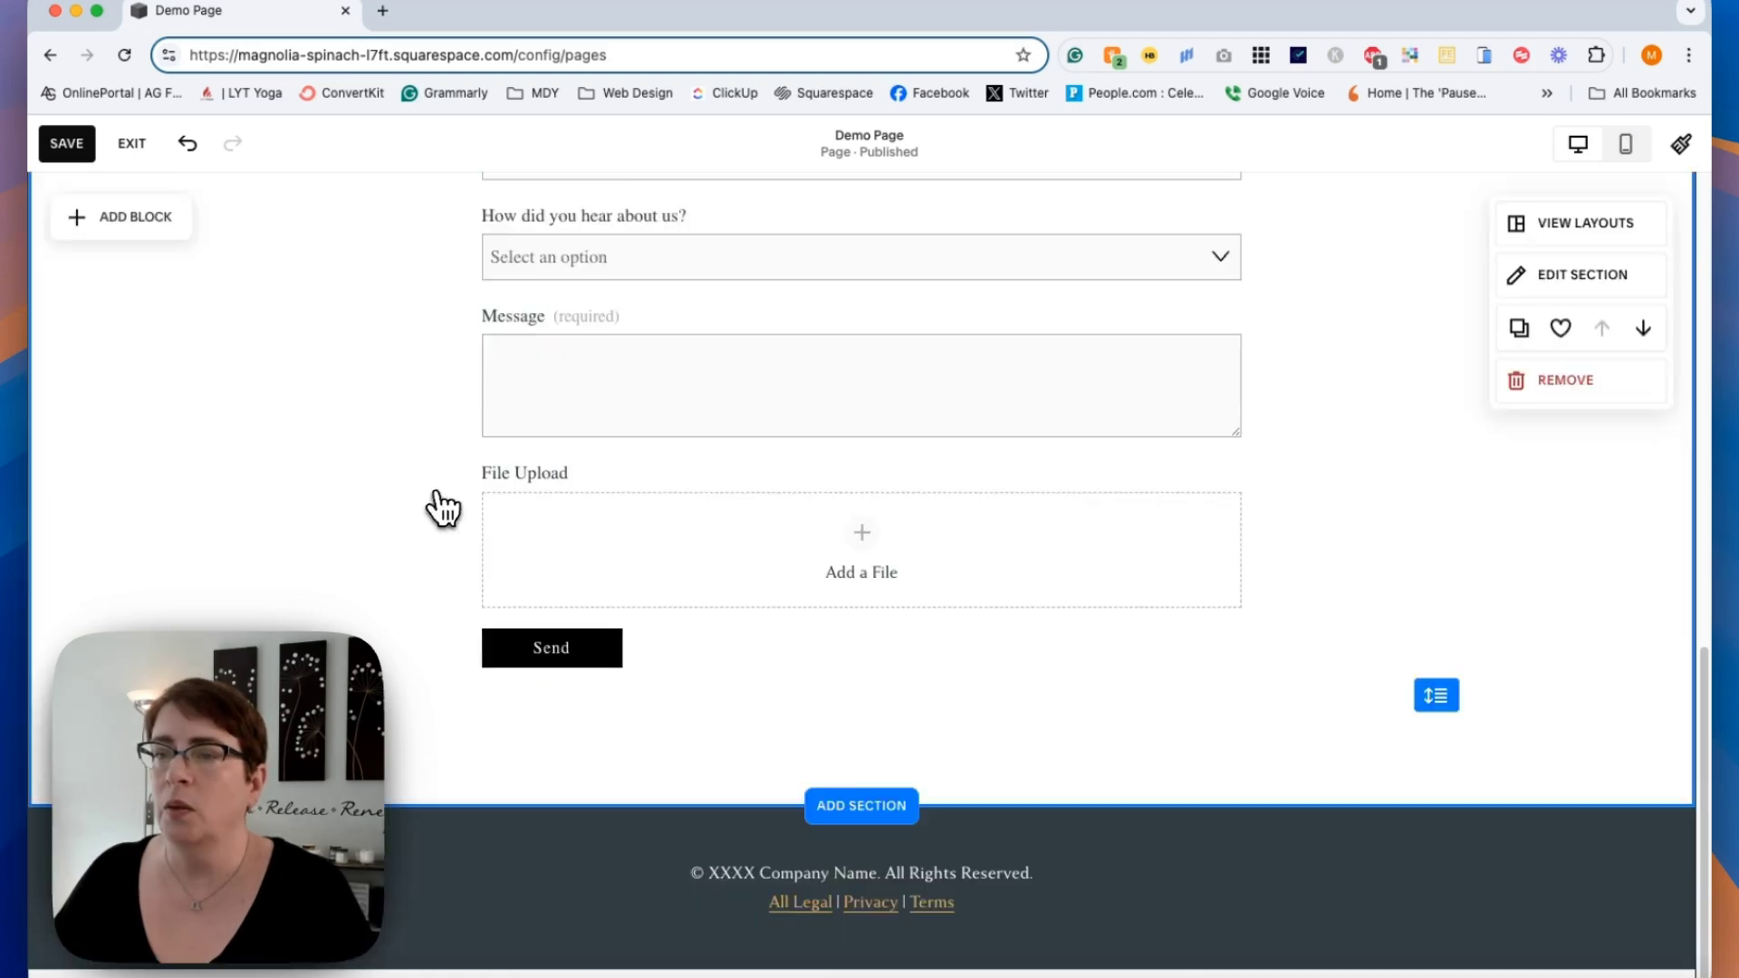
{"action": "scroll", "coordinate": [435, 505], "scroll_direction": "up", "scroll_amount": 6}
{"action": "scroll", "coordinate": [1018, 362], "scroll_direction": "up", "scroll_amount": 5}
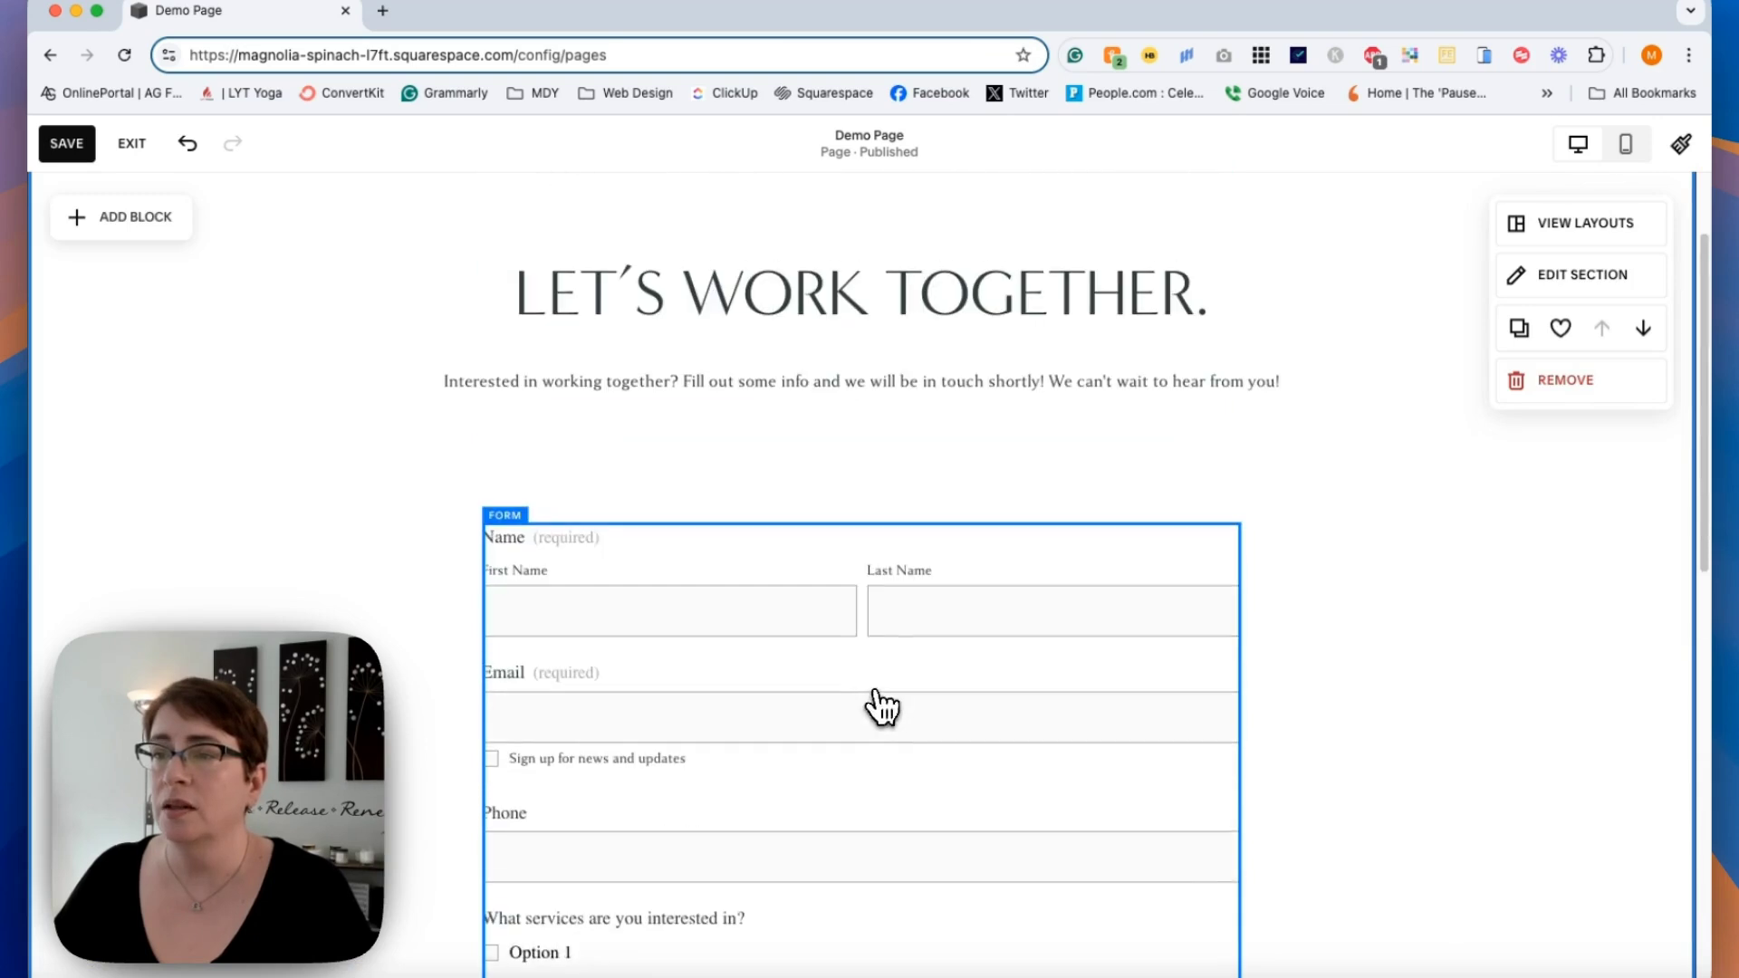